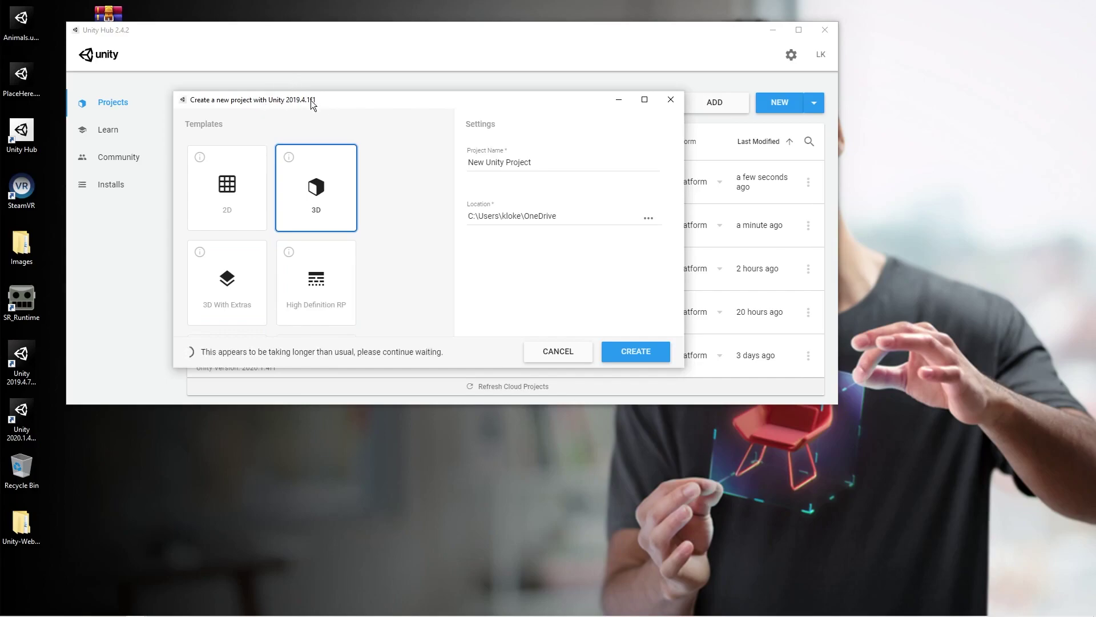
- Name the new 3D project WebXR_Placement and create it
triple_click(531, 161)
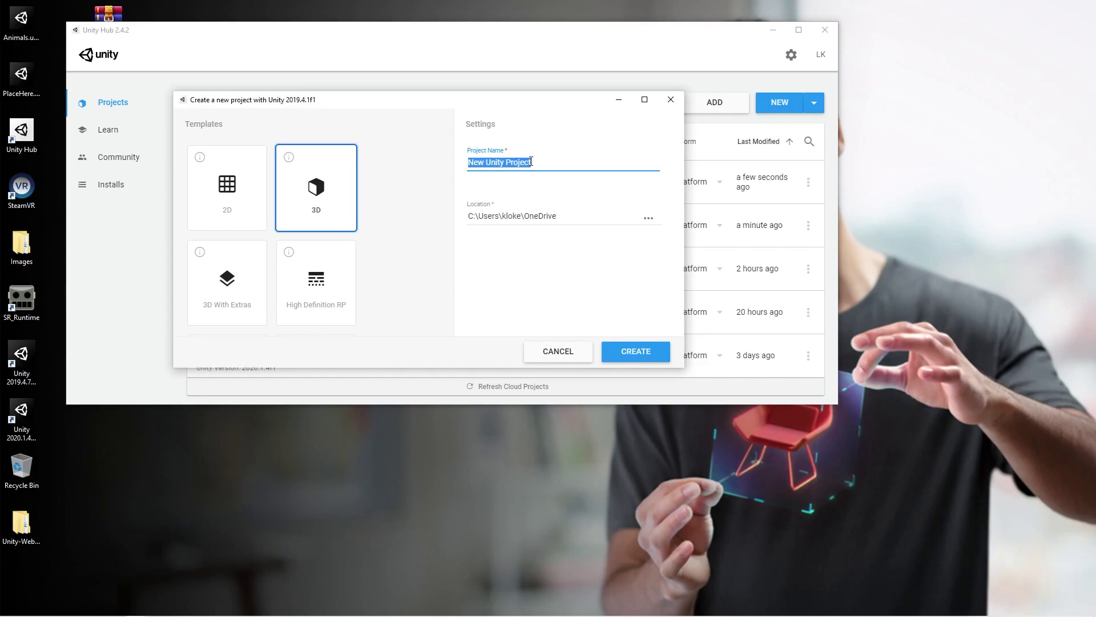
type("WebZRASample")
key("BackSpace")
key("BackSpace")
key("BackSpace")
key("BackSpace")
type("Placemen")
key("Return")
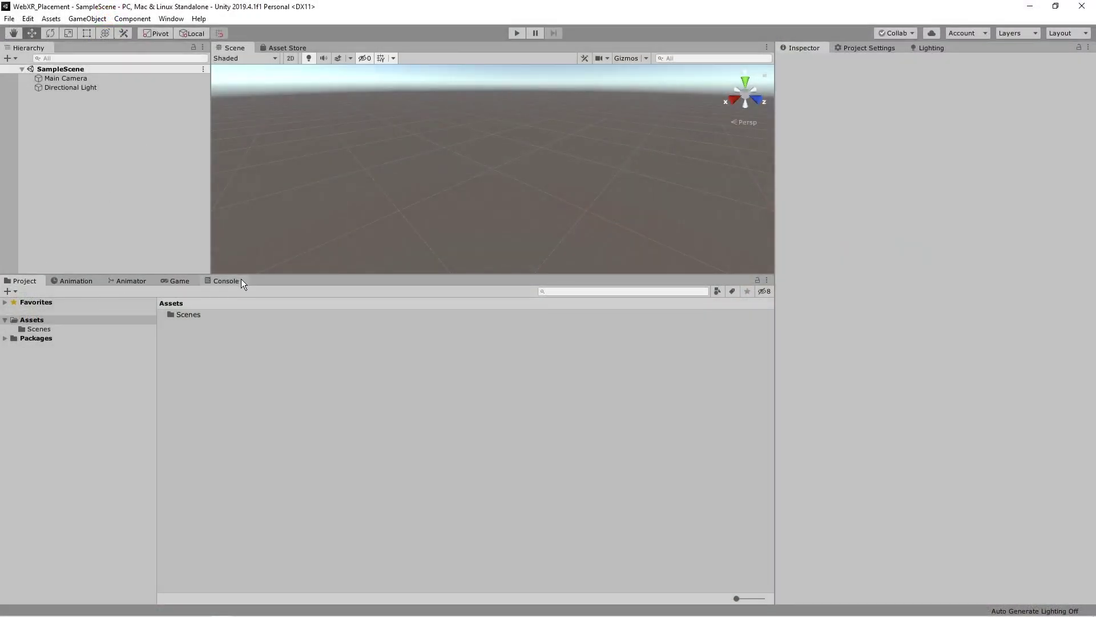
left_click(240, 281)
left_click(24, 280)
left_click(57, 80)
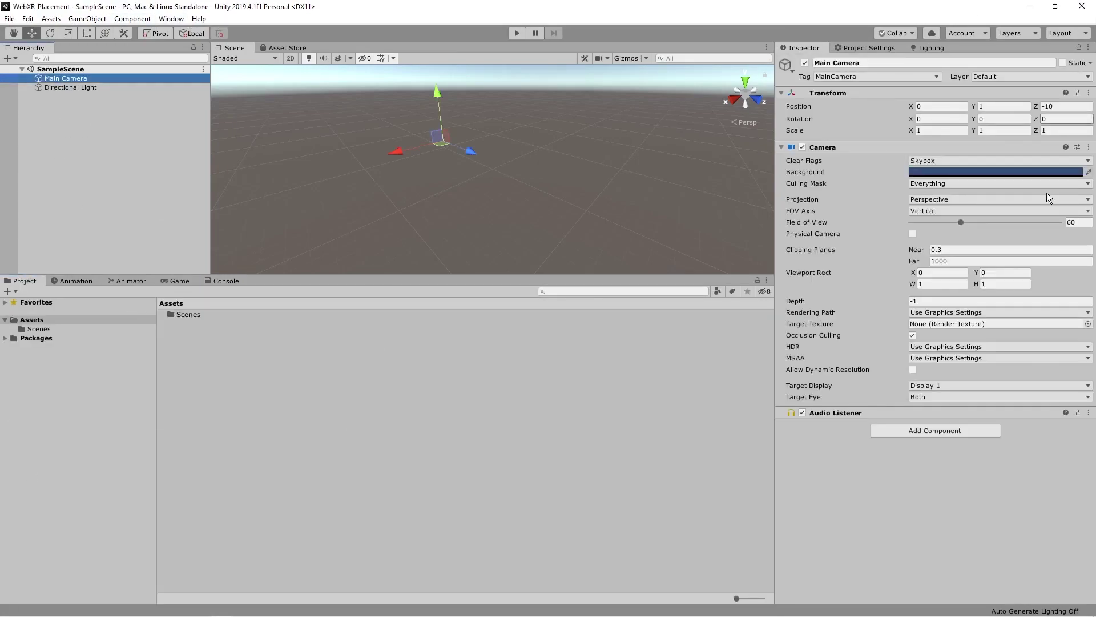
- Show the project's Player settings and switch the build platform to WebGL
left_click(868, 49)
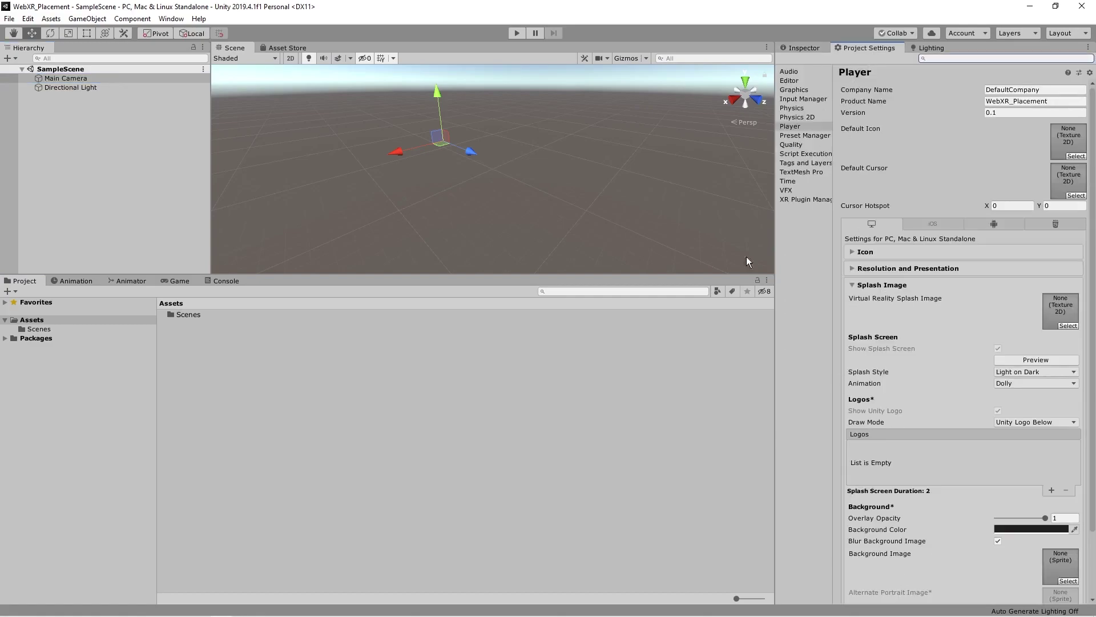
left_click(9, 19)
left_click(52, 132)
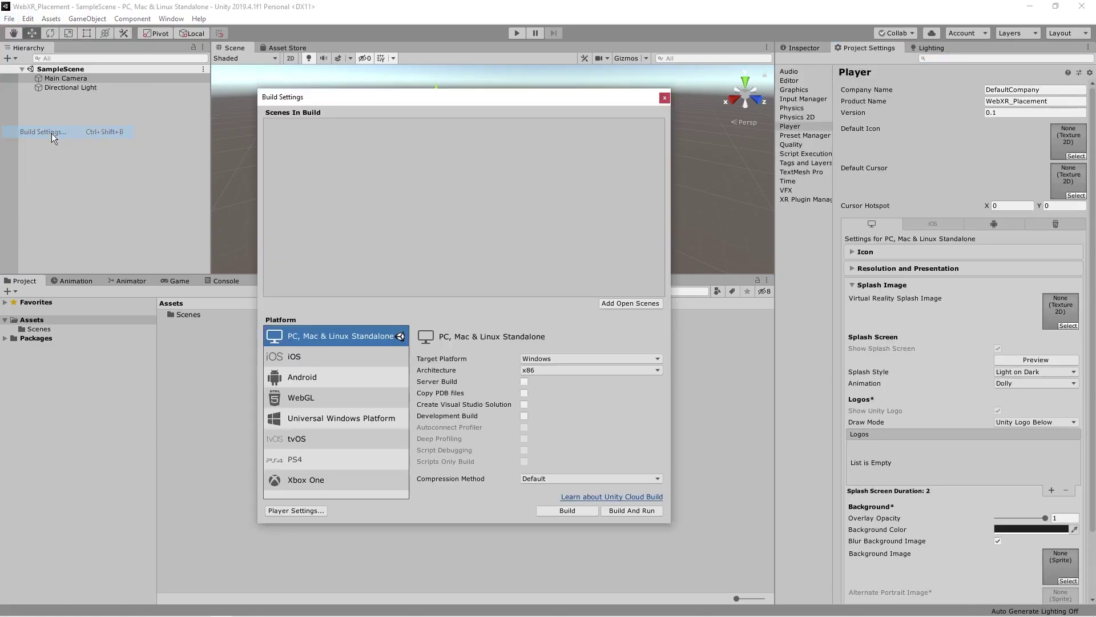
left_click(324, 400)
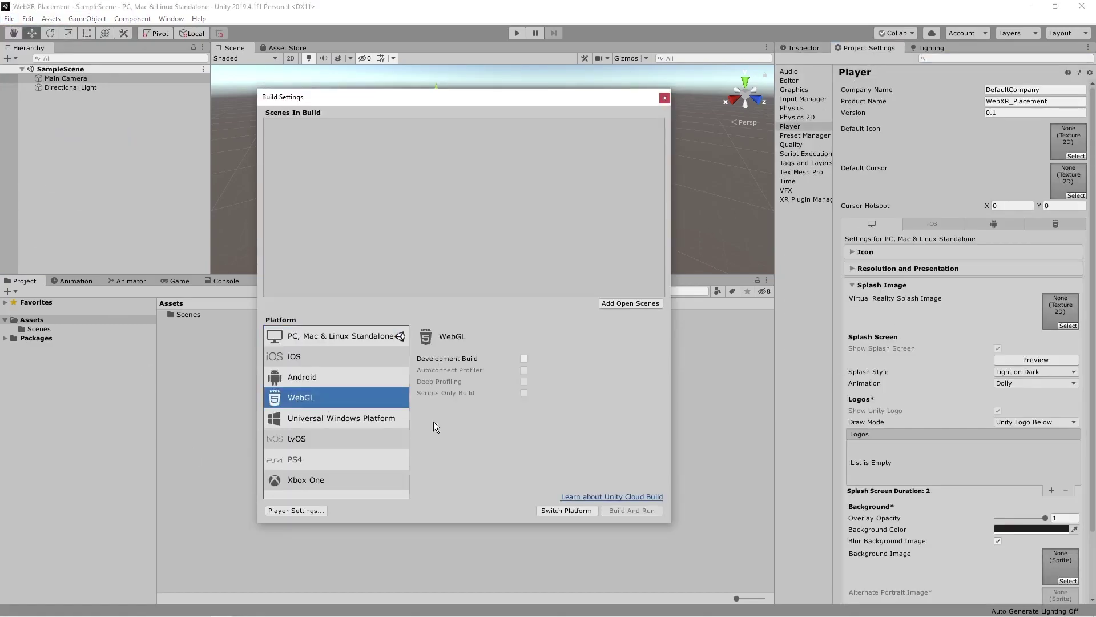
left_click(559, 510)
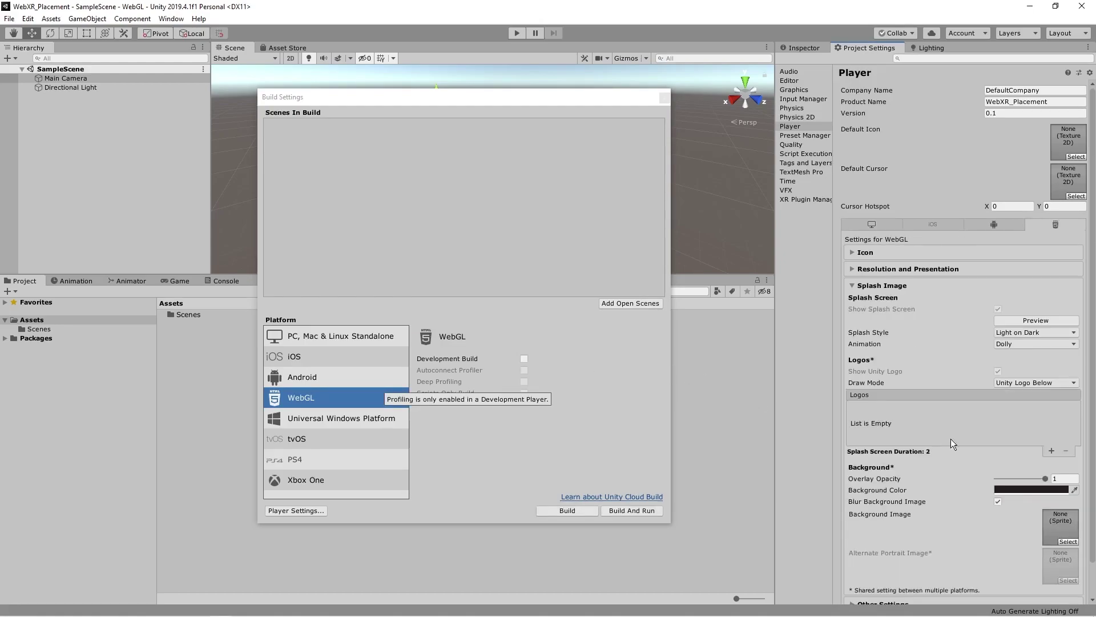
- Expand the Resolution and Presentation section of the WebGL player settings and close the build settings
scroll(953, 440, "down", 2)
left_click(876, 581)
left_click(871, 272)
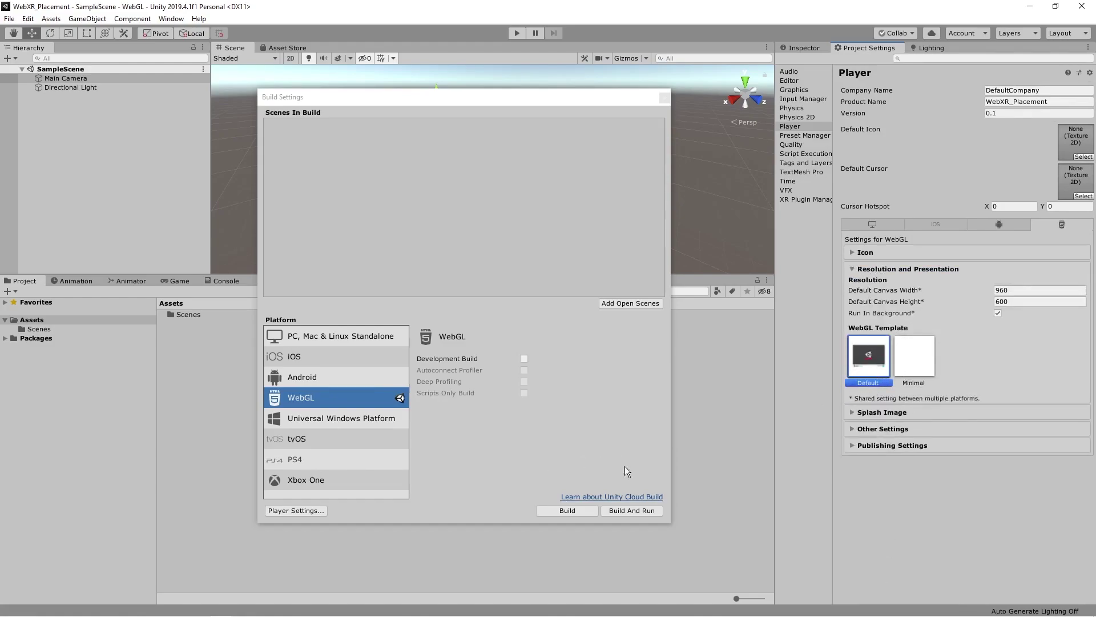
left_click(665, 98)
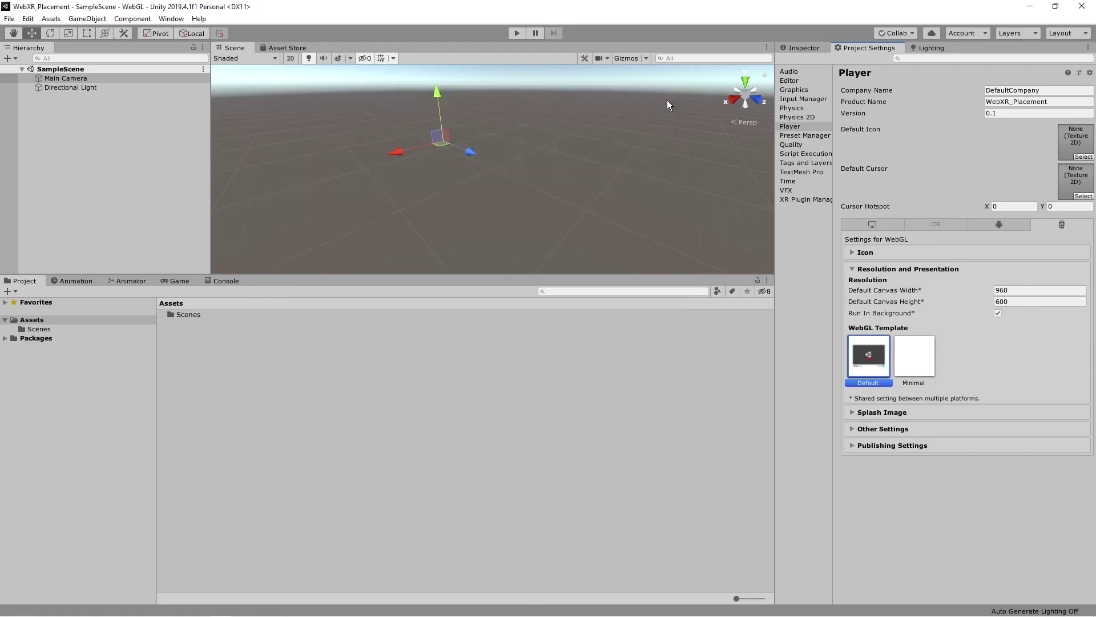
- Switch to File Explorer and open the UnityProject Assets folder inside the nested Unity-WebXR-Export-main folder
key("alt+Tab")
left_click_drag(538, 303, 689, 303)
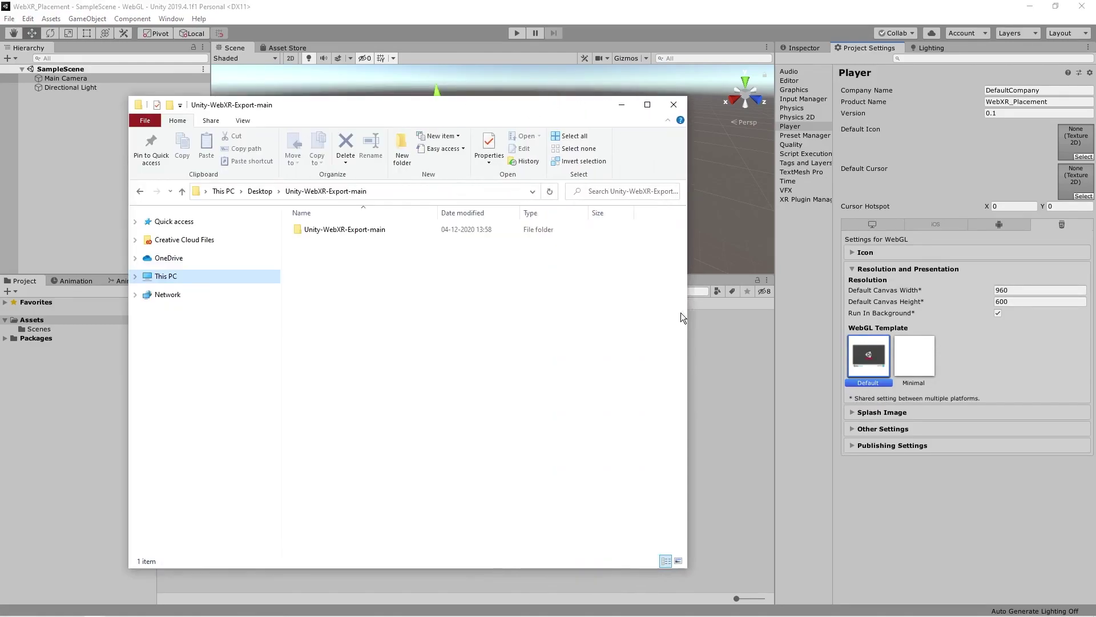
double_click(422, 231)
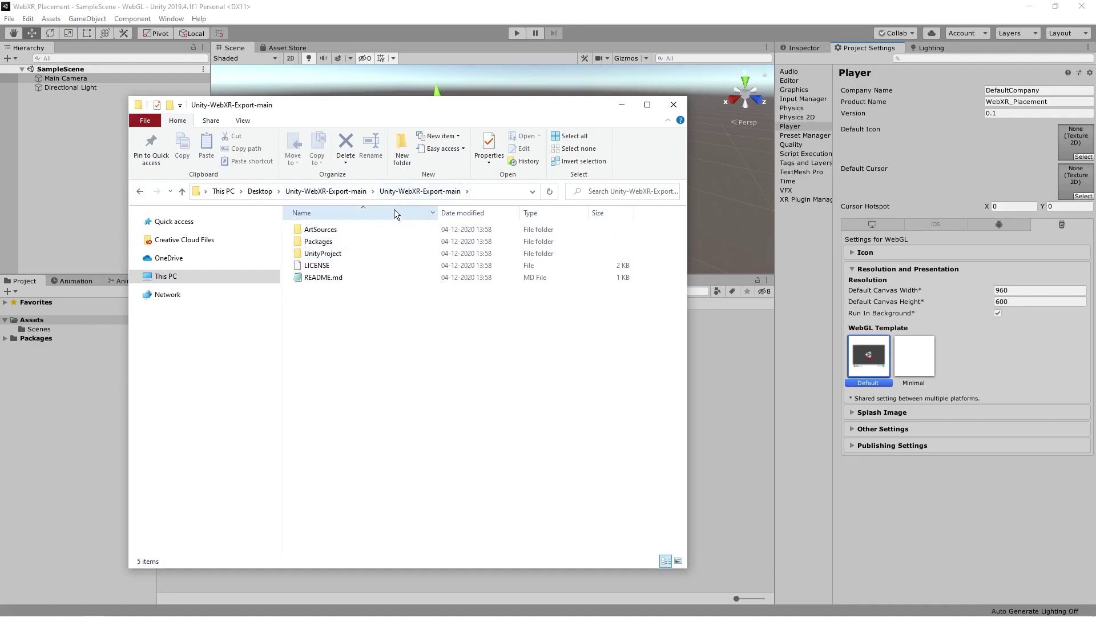
double_click(321, 252)
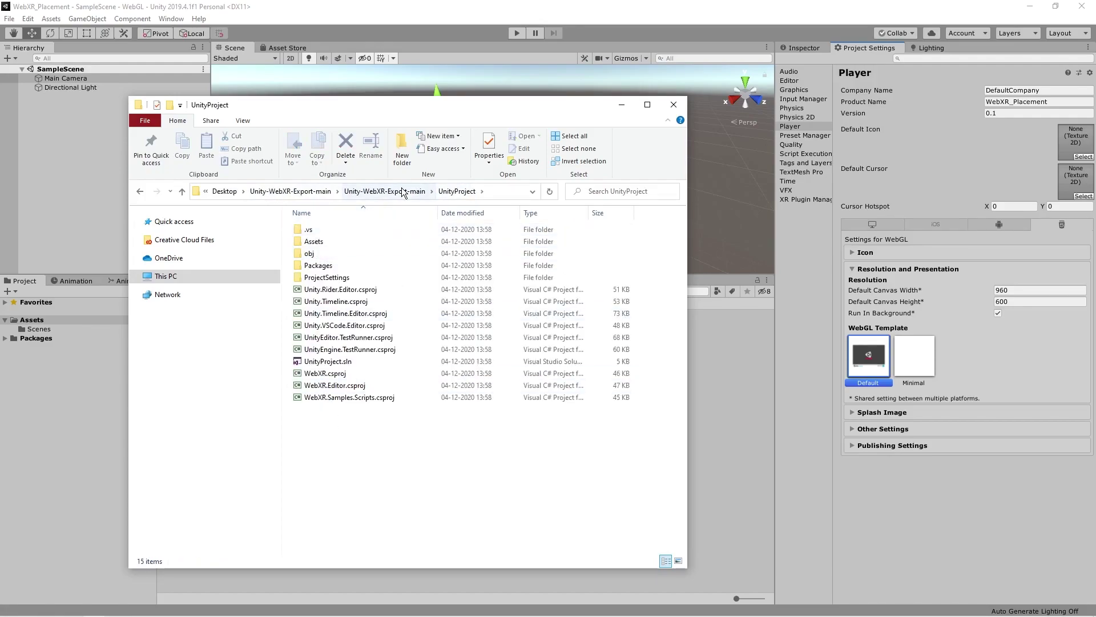
left_click(288, 191)
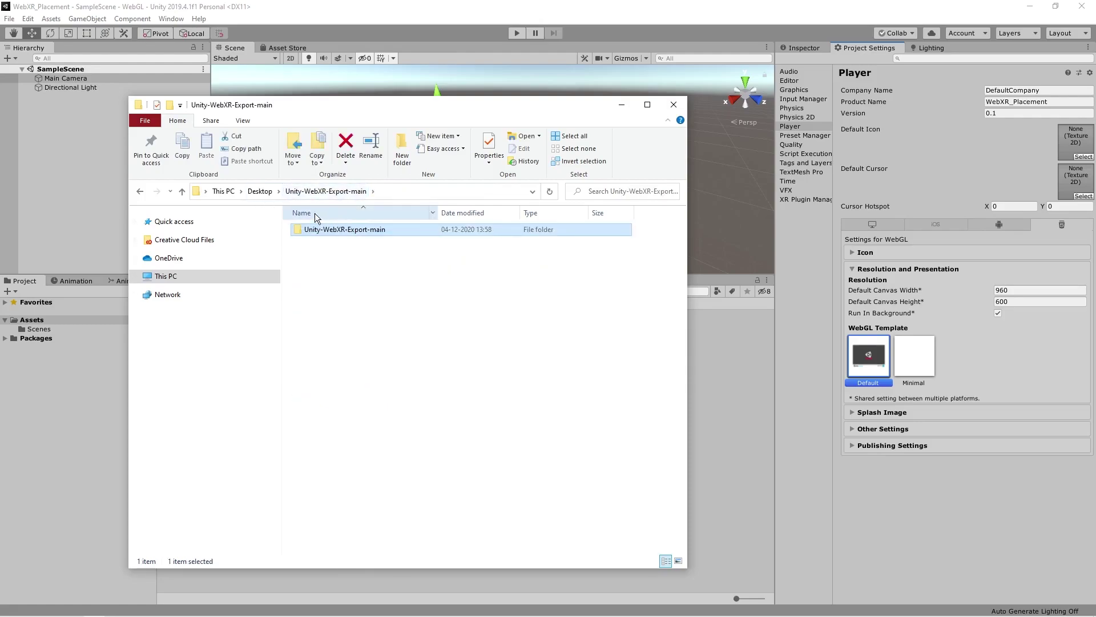
double_click(328, 228)
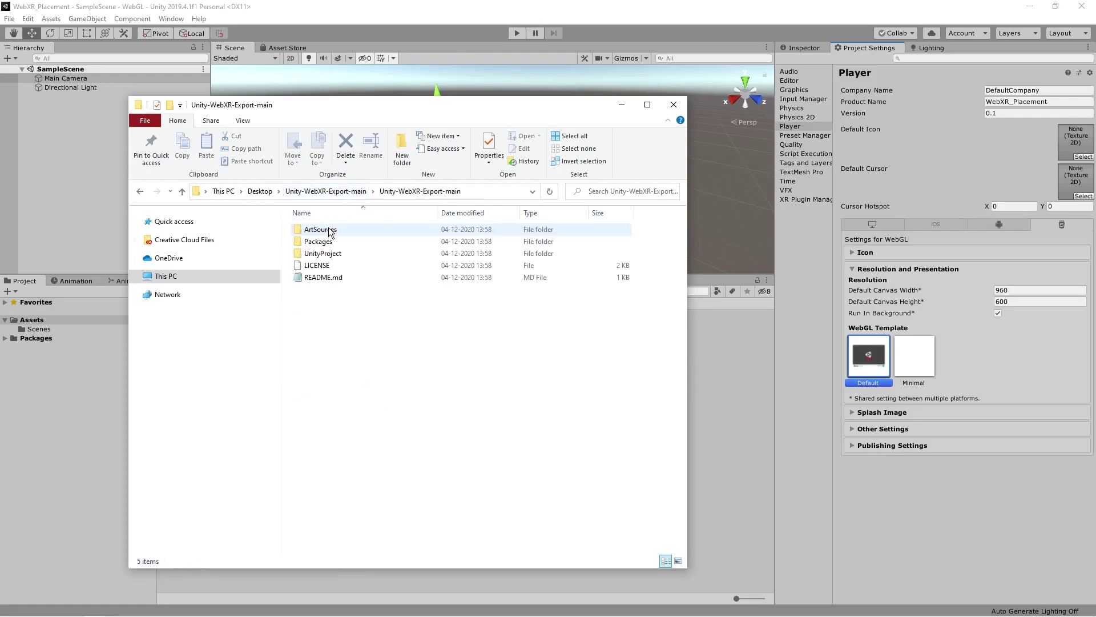
left_click(334, 197)
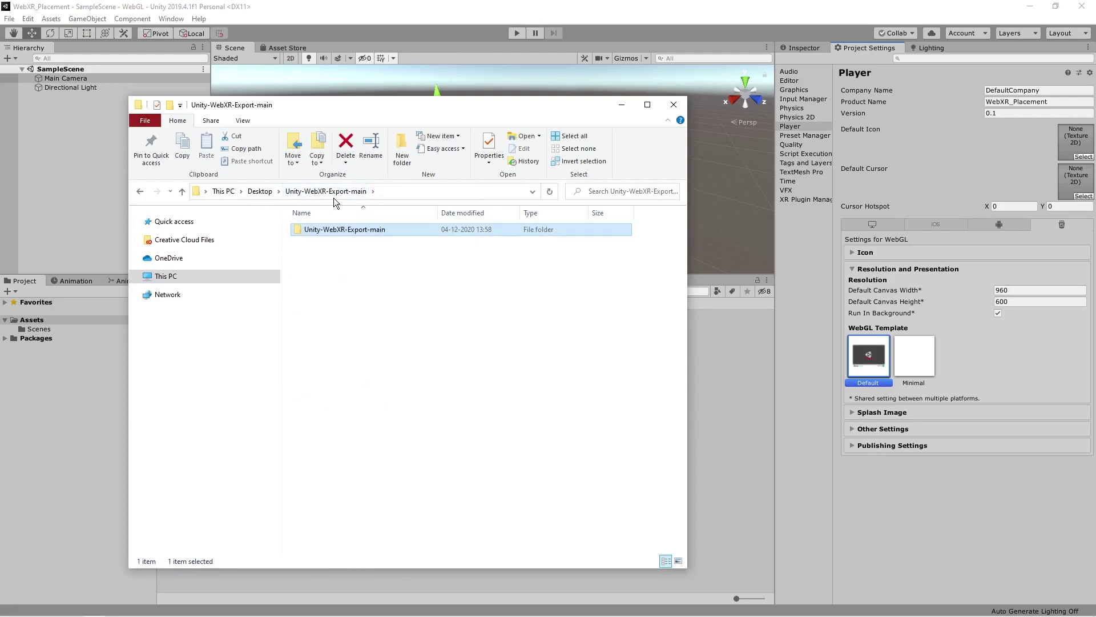
double_click(330, 230)
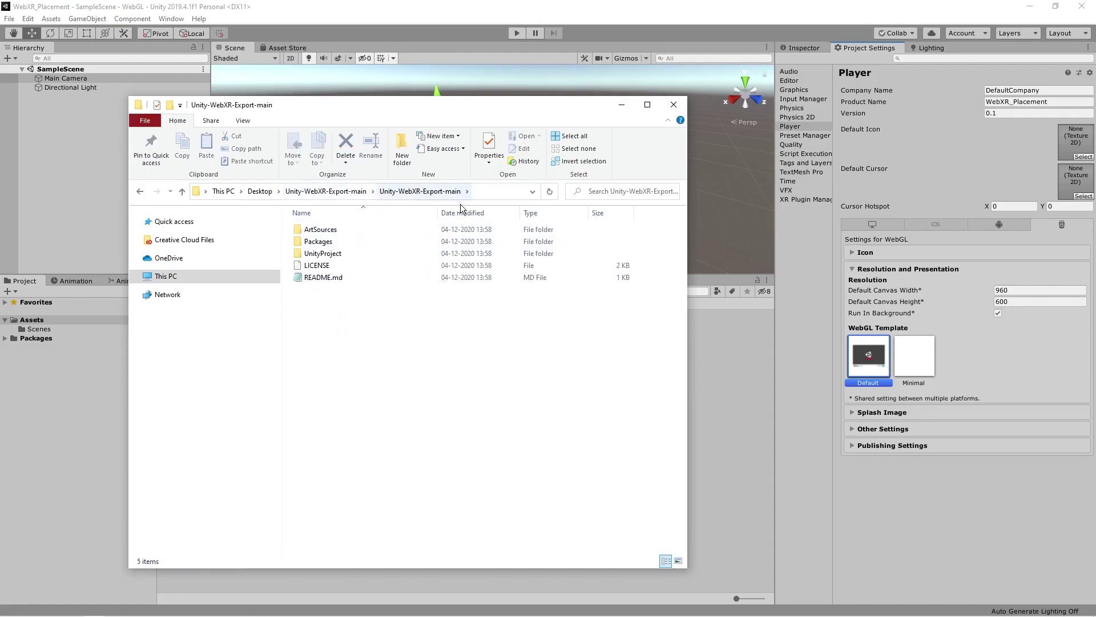
double_click(358, 254)
double_click(336, 242)
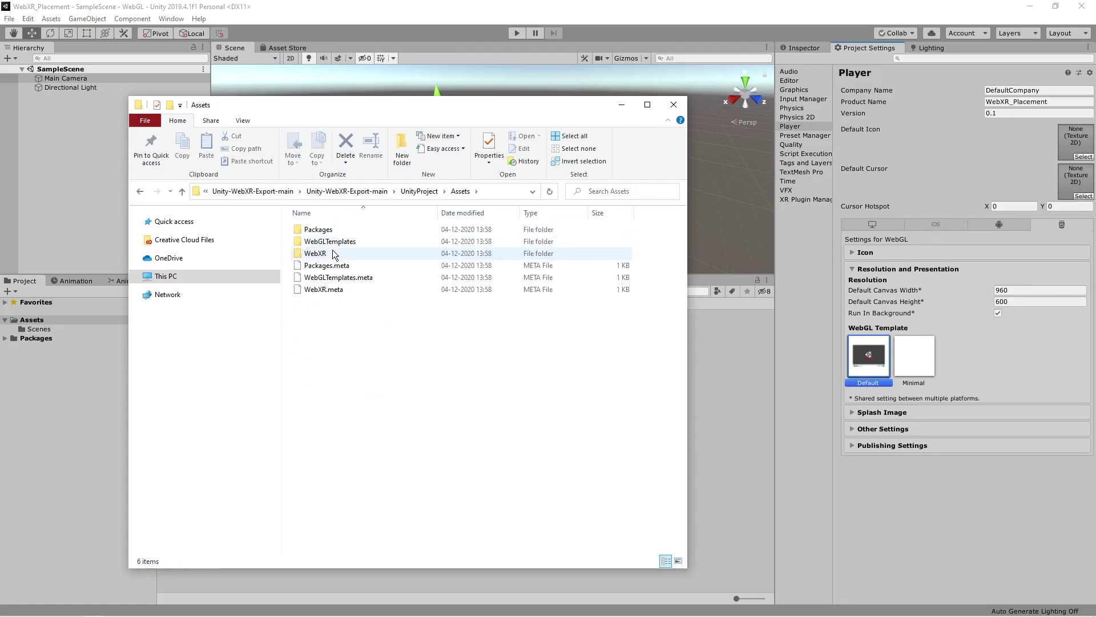
- Look inside the WebXR folder, then import that folder from File Explorer into the Unity project's Assets
left_click(334, 253)
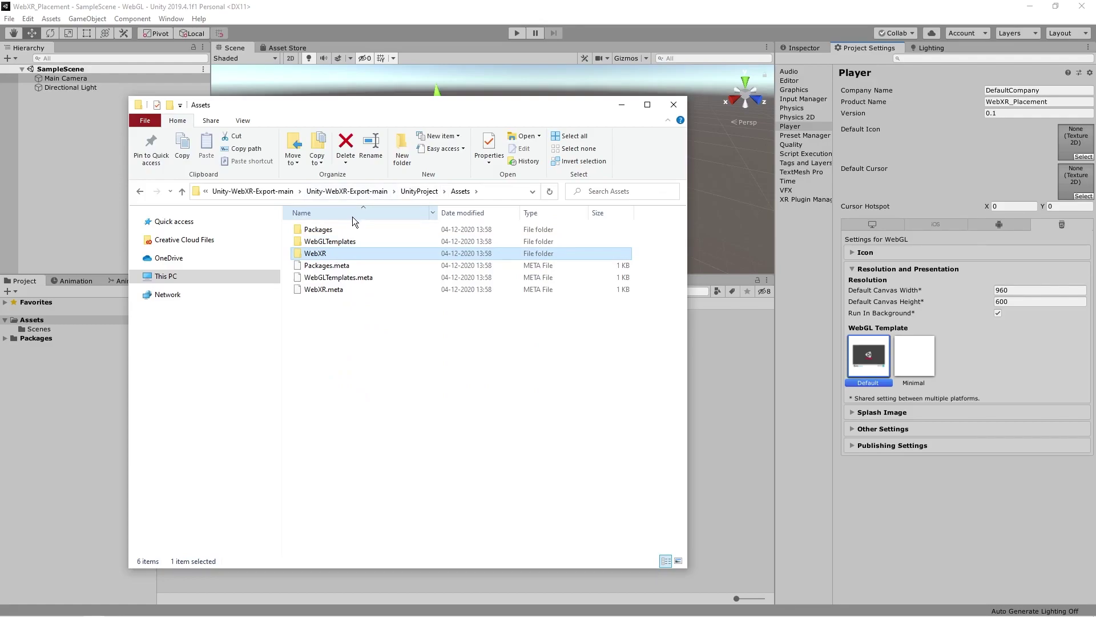
double_click(344, 250)
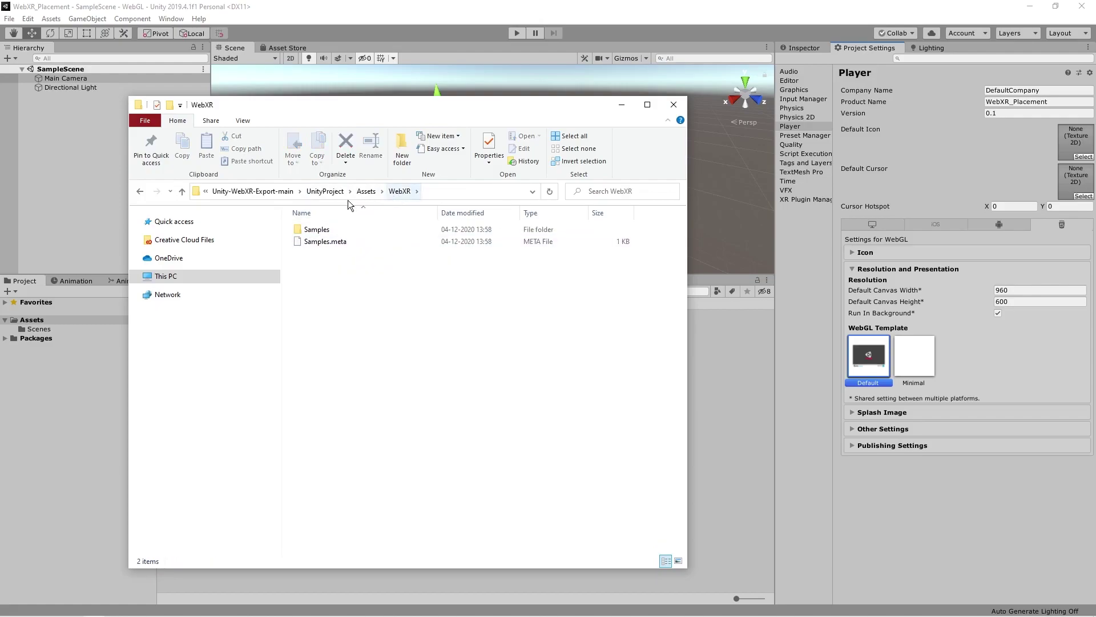
left_click(366, 191)
left_click_drag(122, 328, 53, 327)
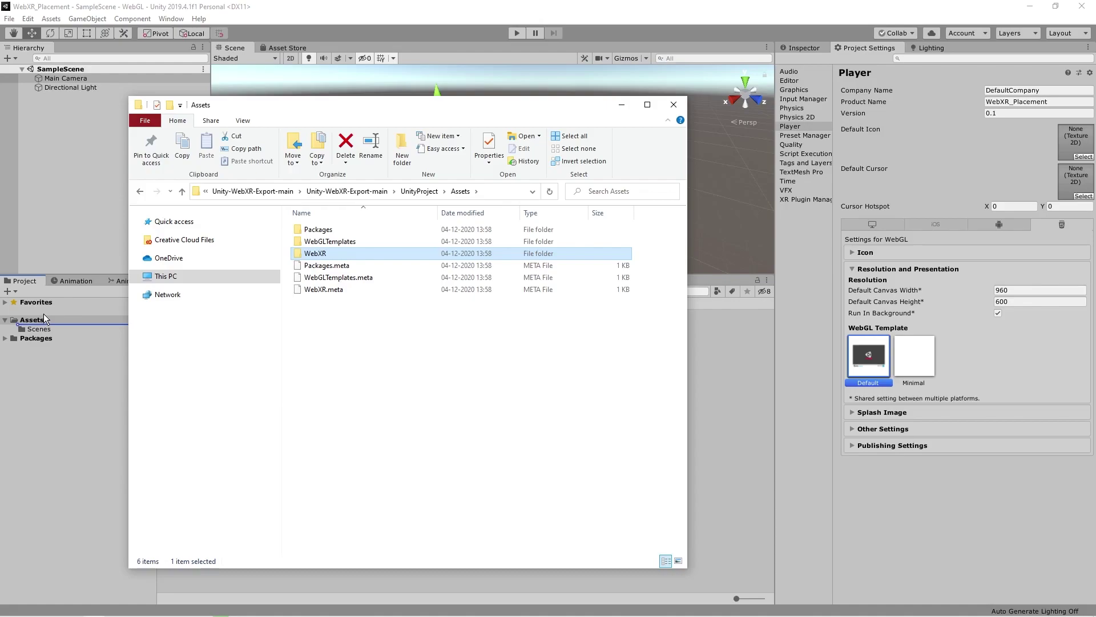
left_click_drag(57, 305, 58, 304)
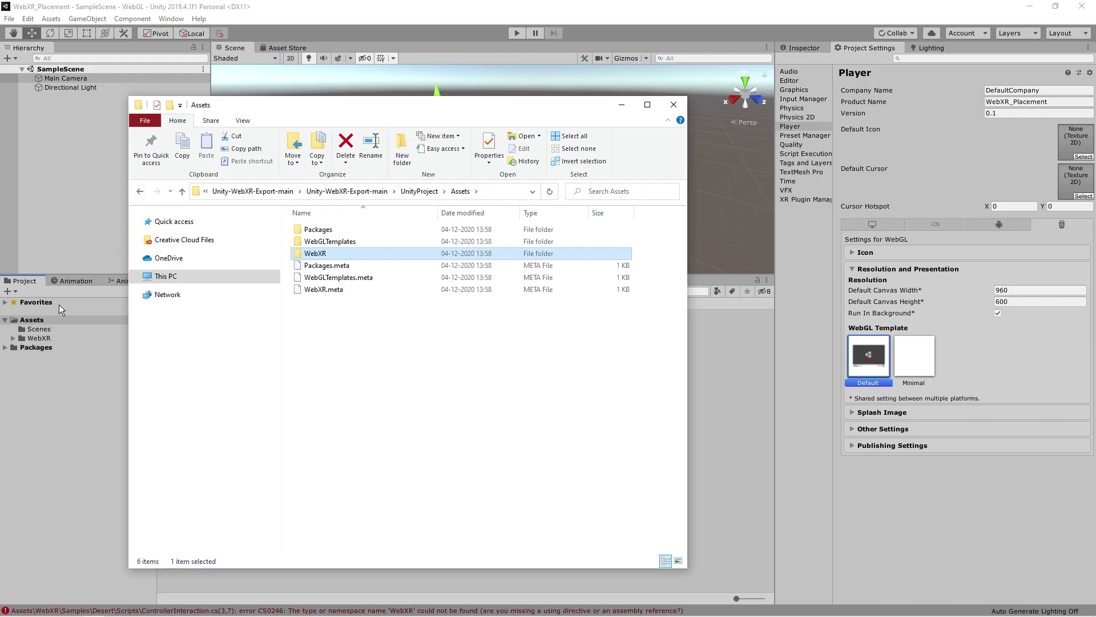
- Browse the imported WebXR folder down to Samples/Desert and check the Console for errors
left_click(51, 345)
left_click(53, 338)
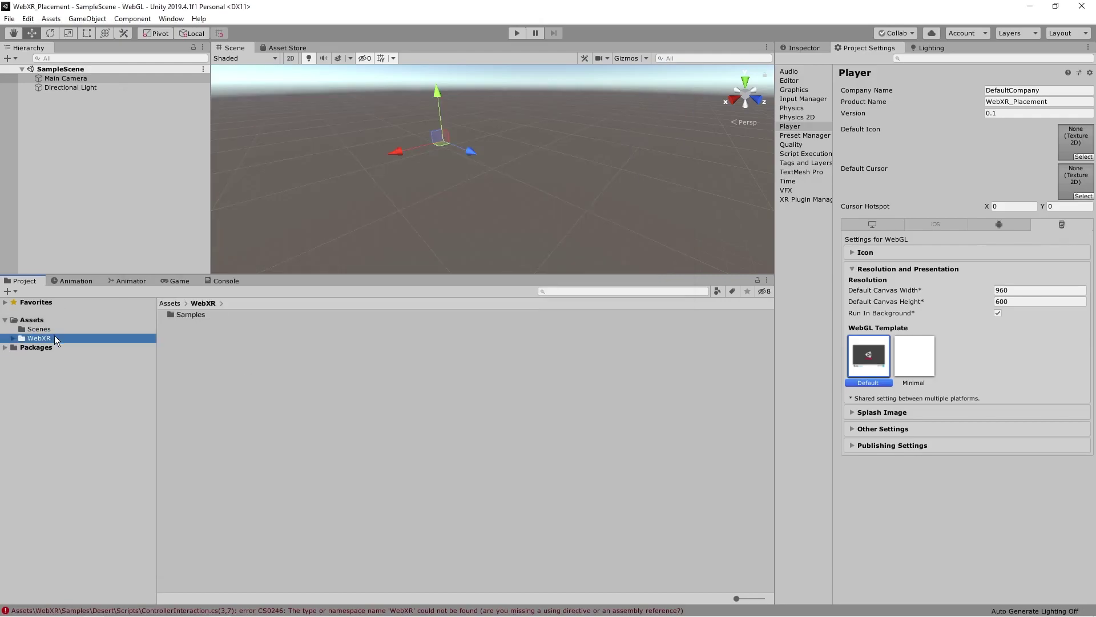
double_click(171, 316)
double_click(183, 316)
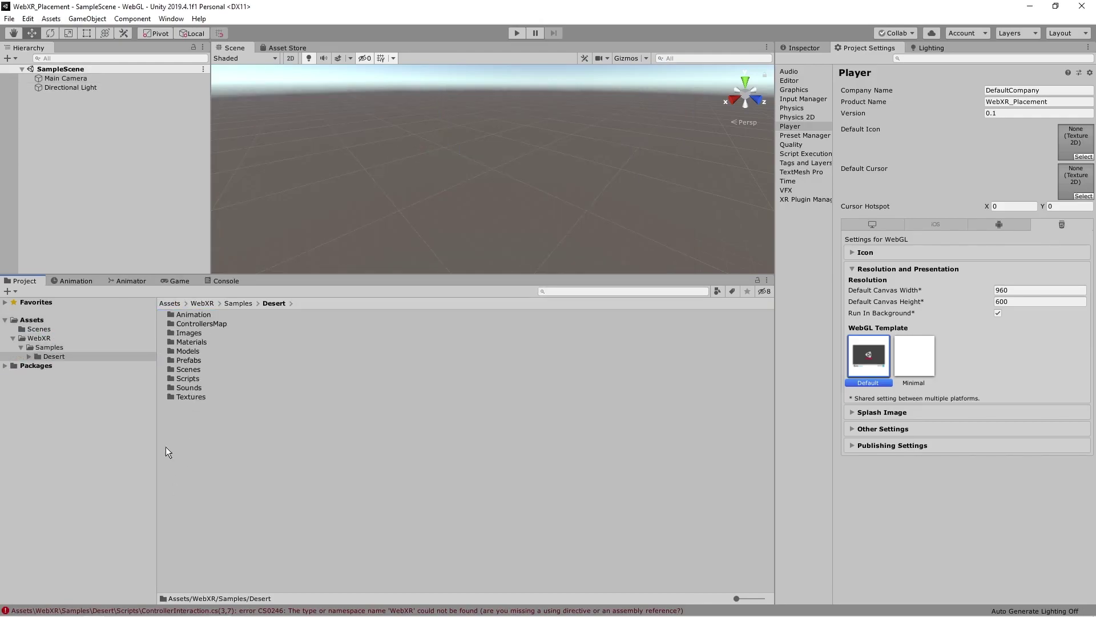
left_click(213, 280)
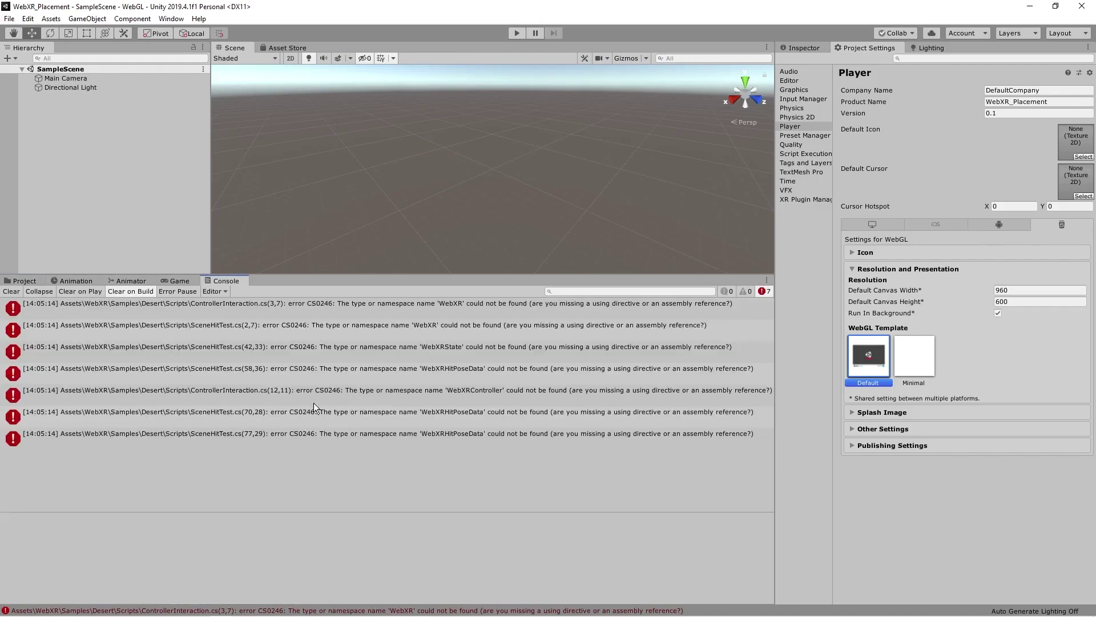
- Import the Packages folder from the export's UnityProject Assets folder in File Explorer into the Unity project's Assets
key("alt+Tab")
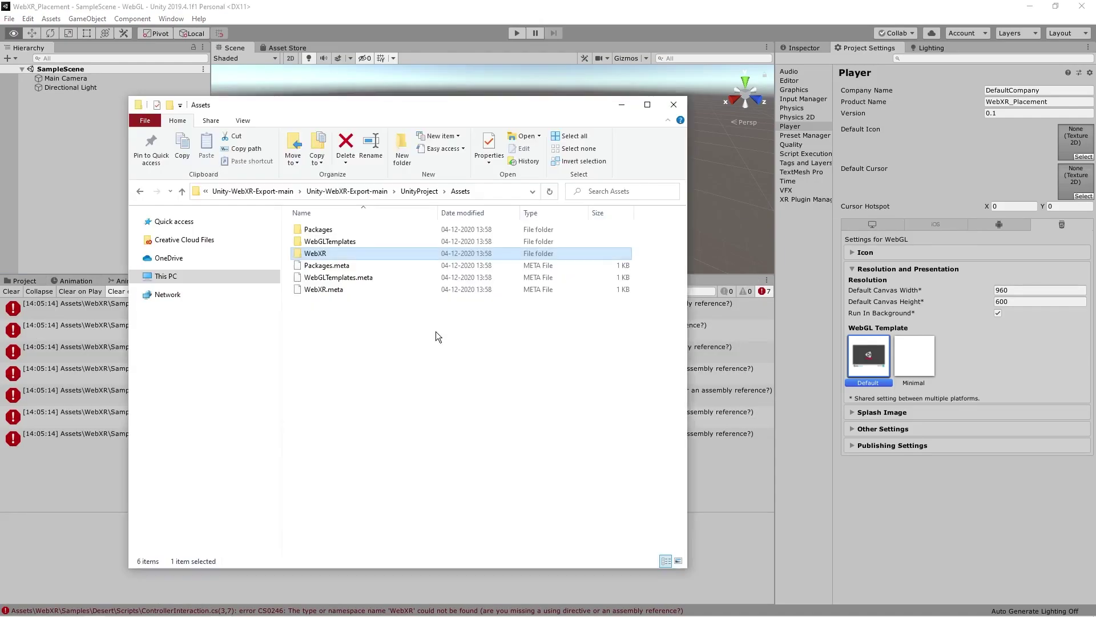
double_click(351, 230)
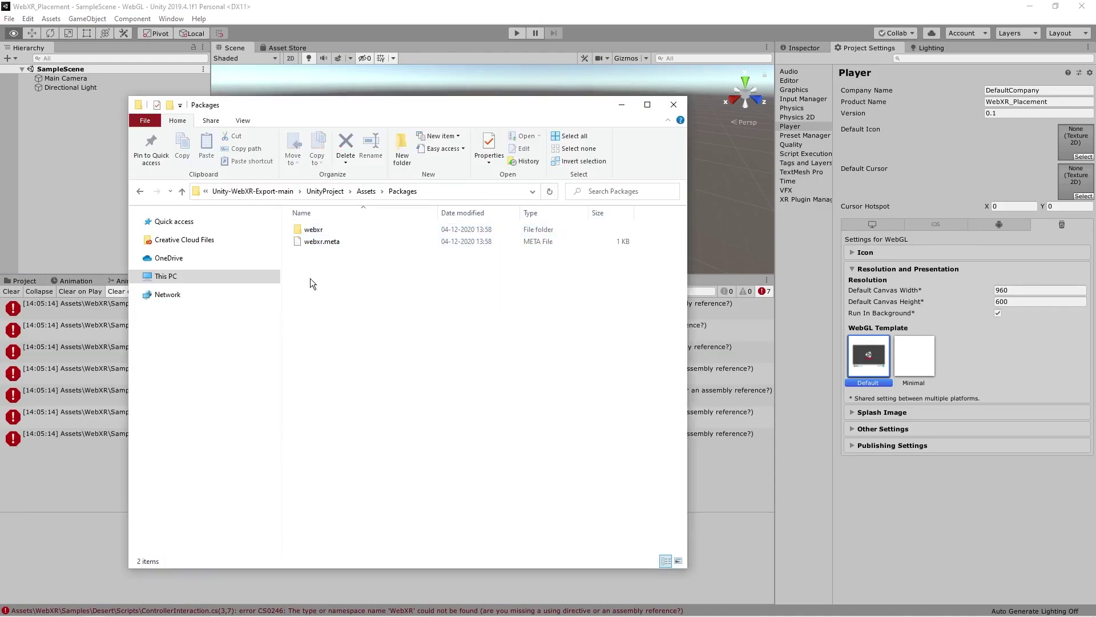
left_click(313, 231)
left_click(14, 282)
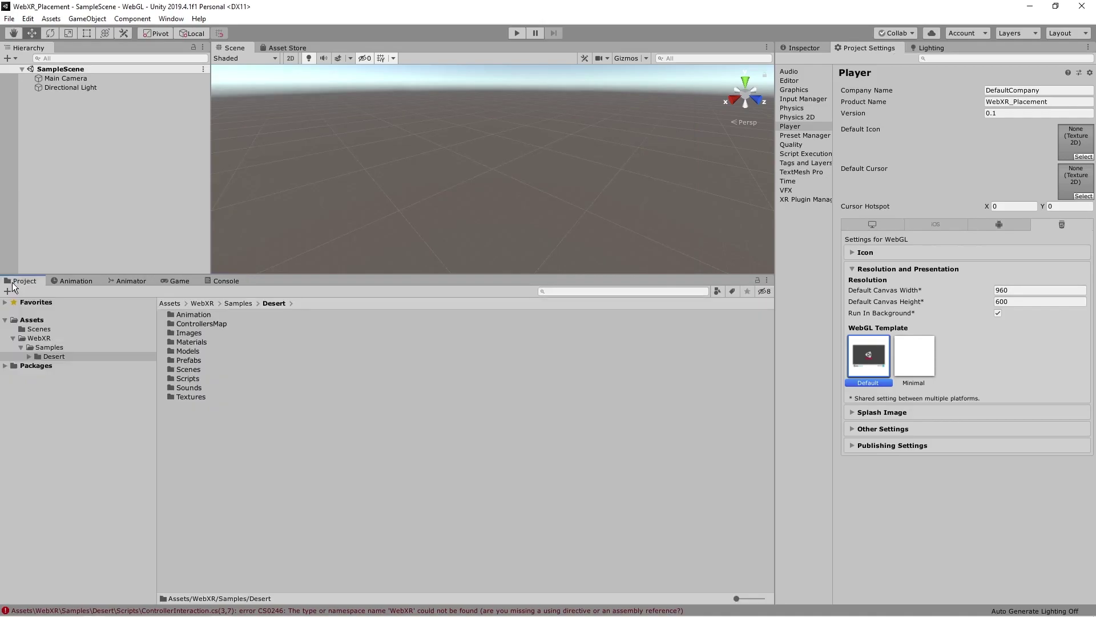
left_click(37, 322)
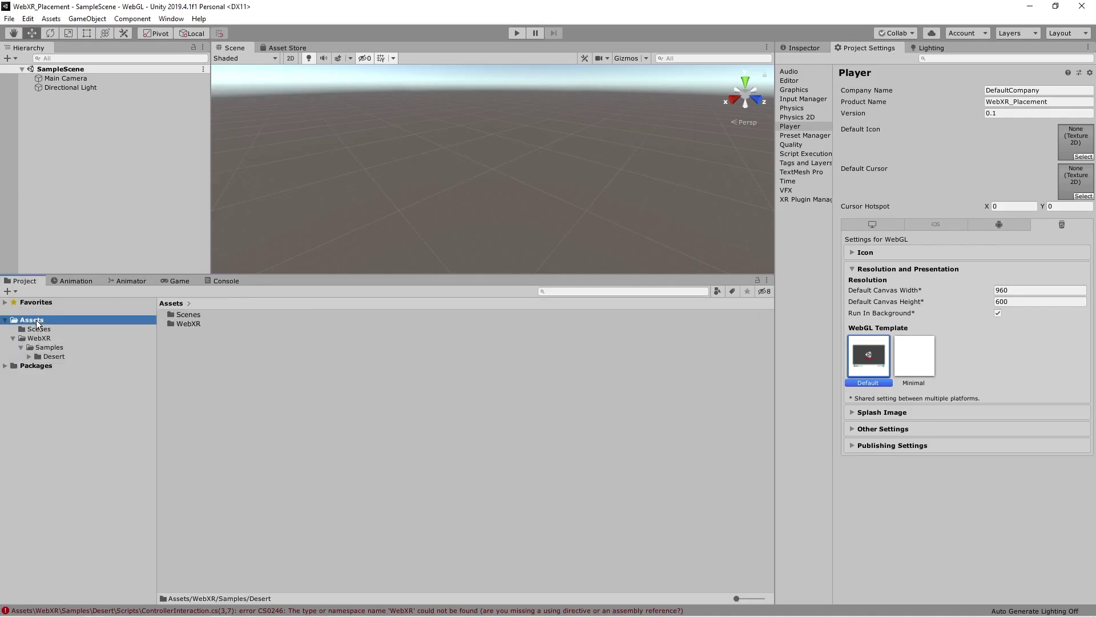
key("alt+Tab")
left_click_drag(313, 231, 317, 276)
left_click(366, 190)
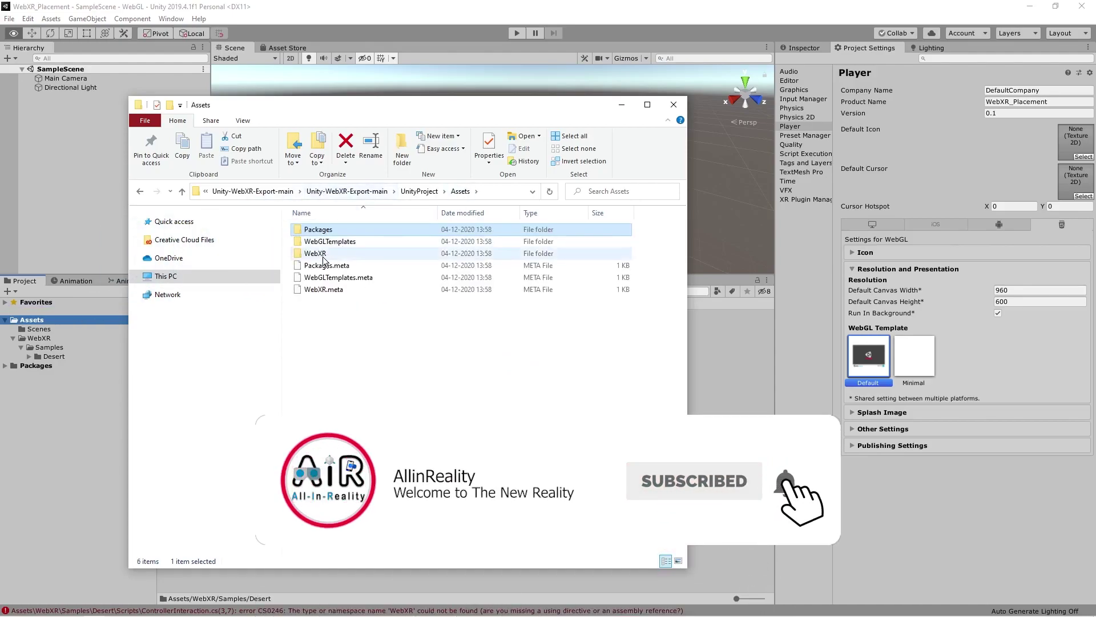
left_click_drag(318, 229, 67, 323)
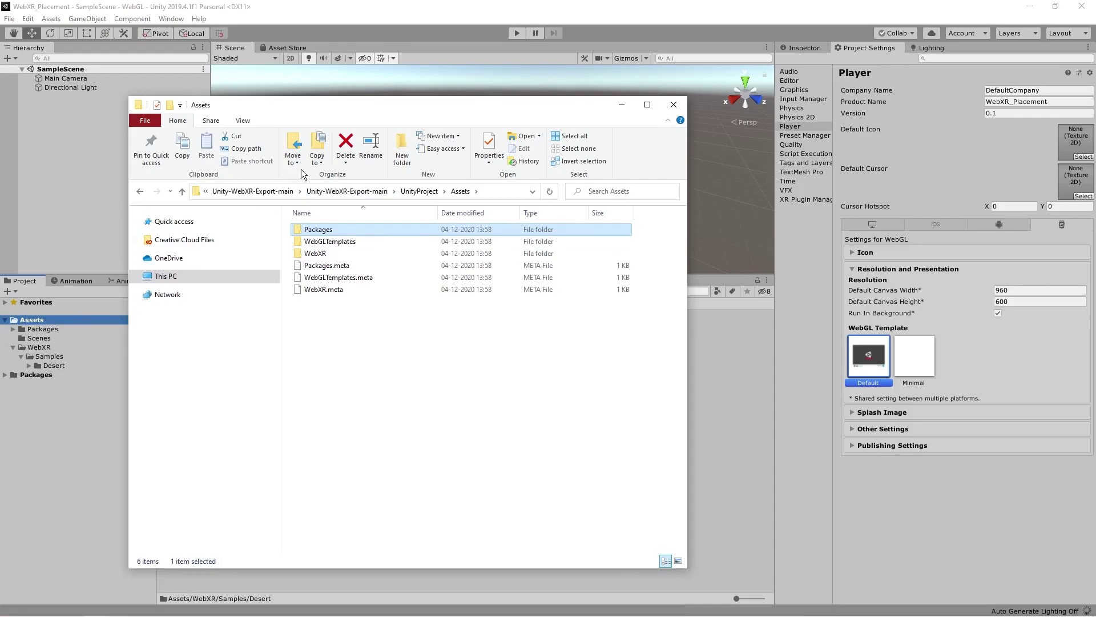
- Return to Unity, collapse the WebXR folder in the project tree and recheck the Console for errors
left_click(622, 104)
key("alt+Tab")
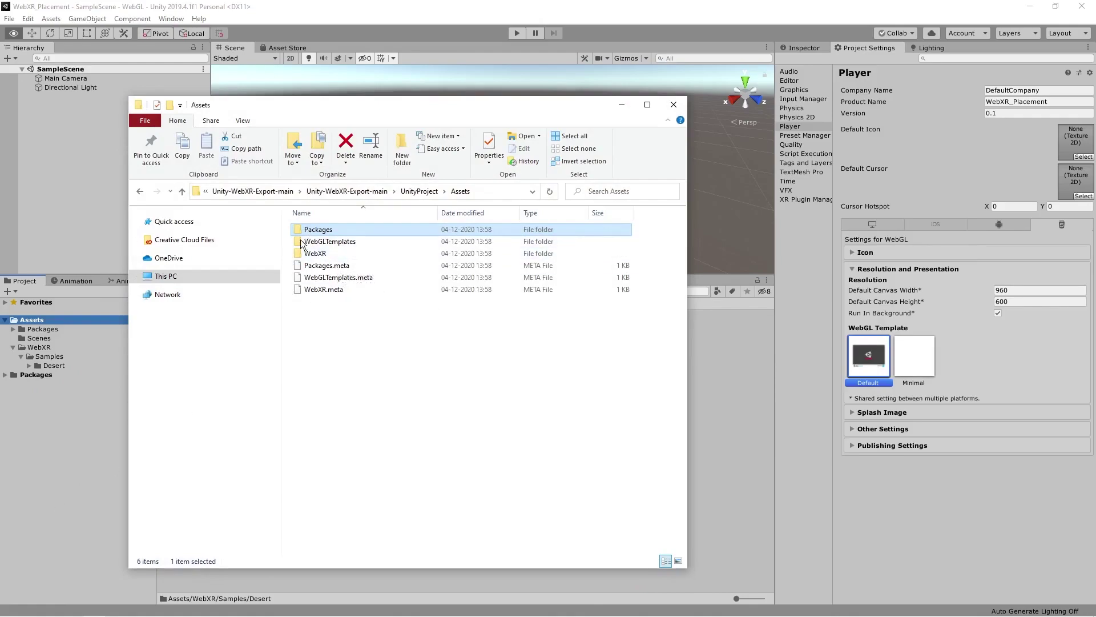
left_click(98, 429)
left_click(47, 334)
left_click(13, 347)
left_click(223, 281)
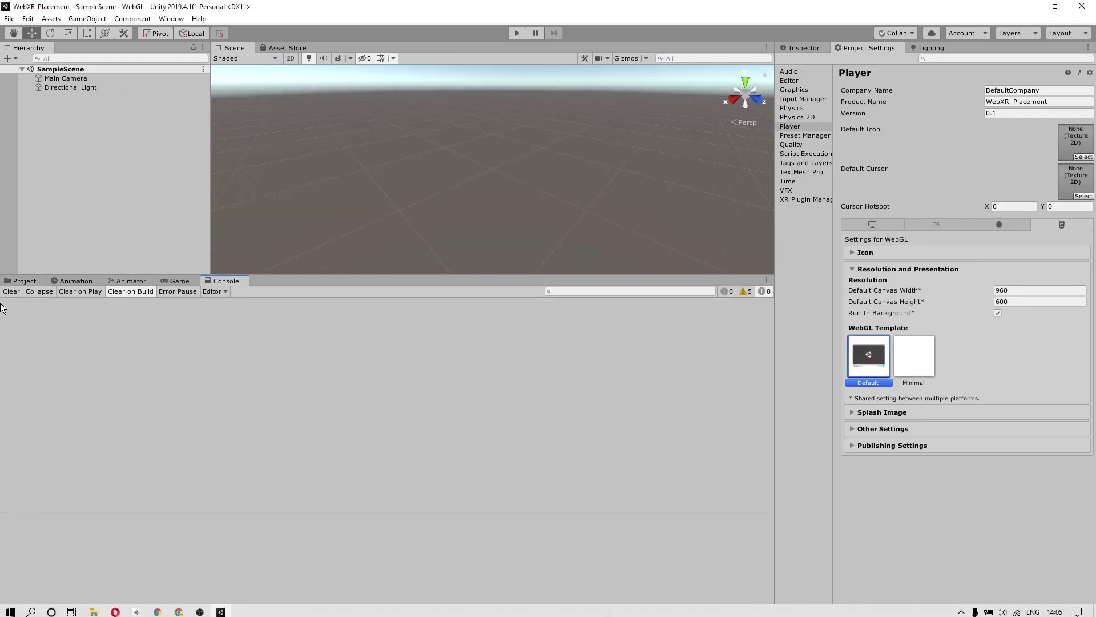
- Open the Desert scene from Assets/WebXR/Samples/Desert/Scenes
left_click(21, 280)
left_click(26, 347)
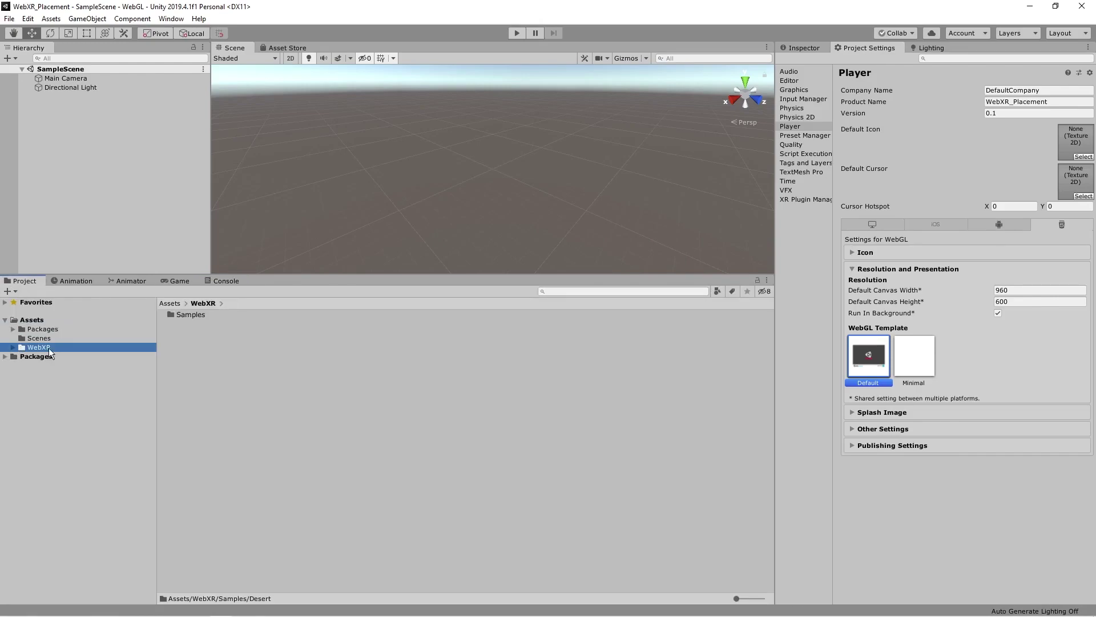
double_click(204, 316)
double_click(202, 314)
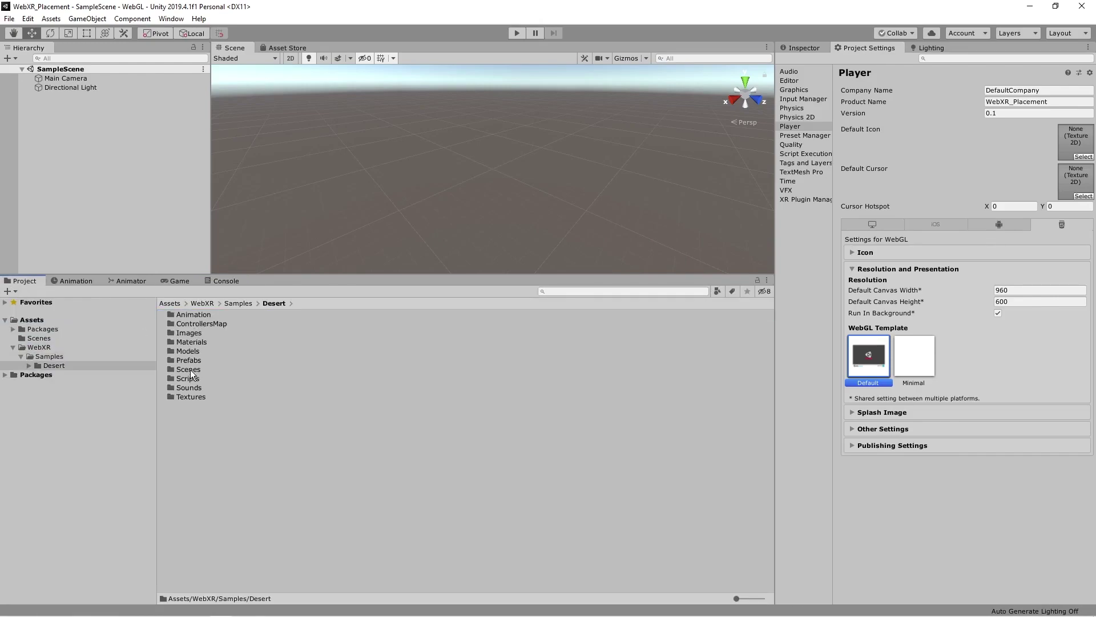
double_click(190, 369)
double_click(195, 325)
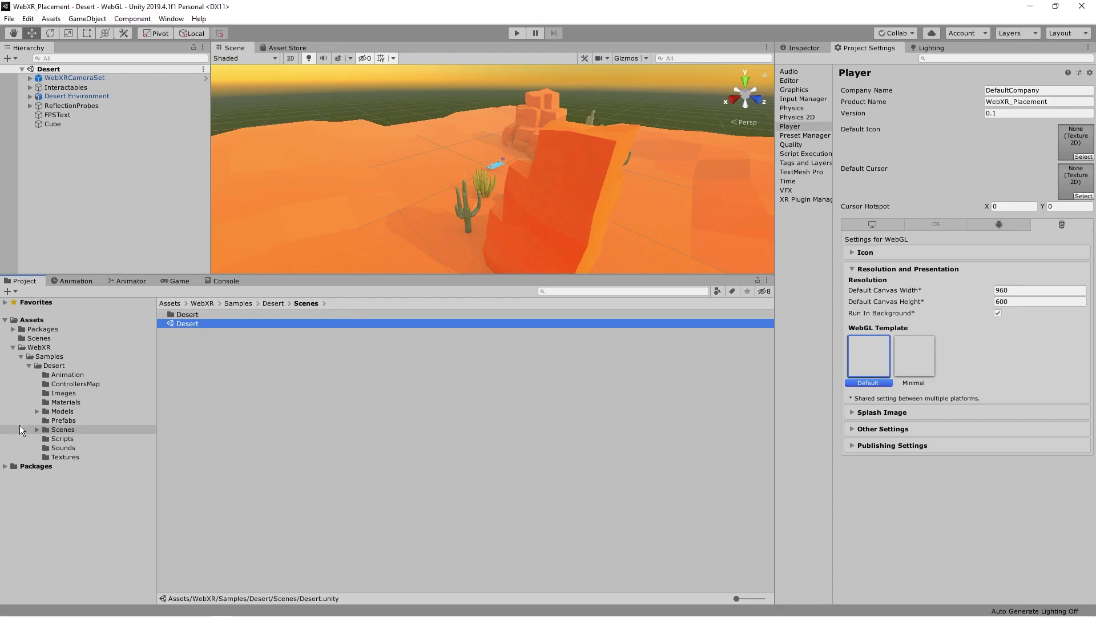
- Import the WebGLTemplates folder from the export's UnityProject Assets folder in File Explorer into the Unity project's Assets
left_click(13, 330)
left_click(13, 356)
key("alt+Tab")
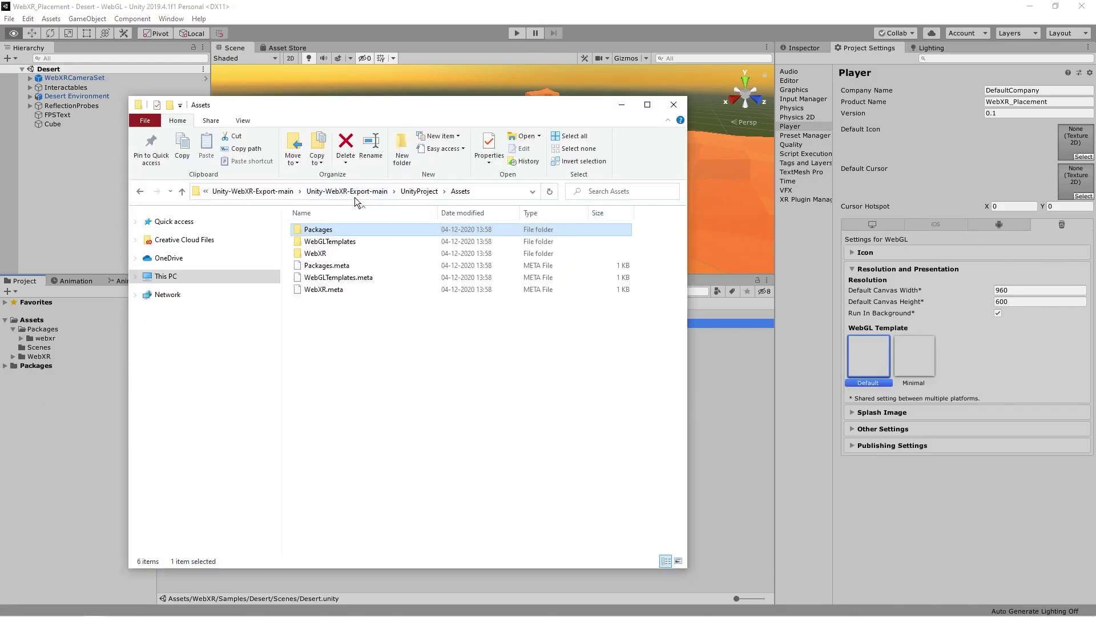
double_click(355, 241)
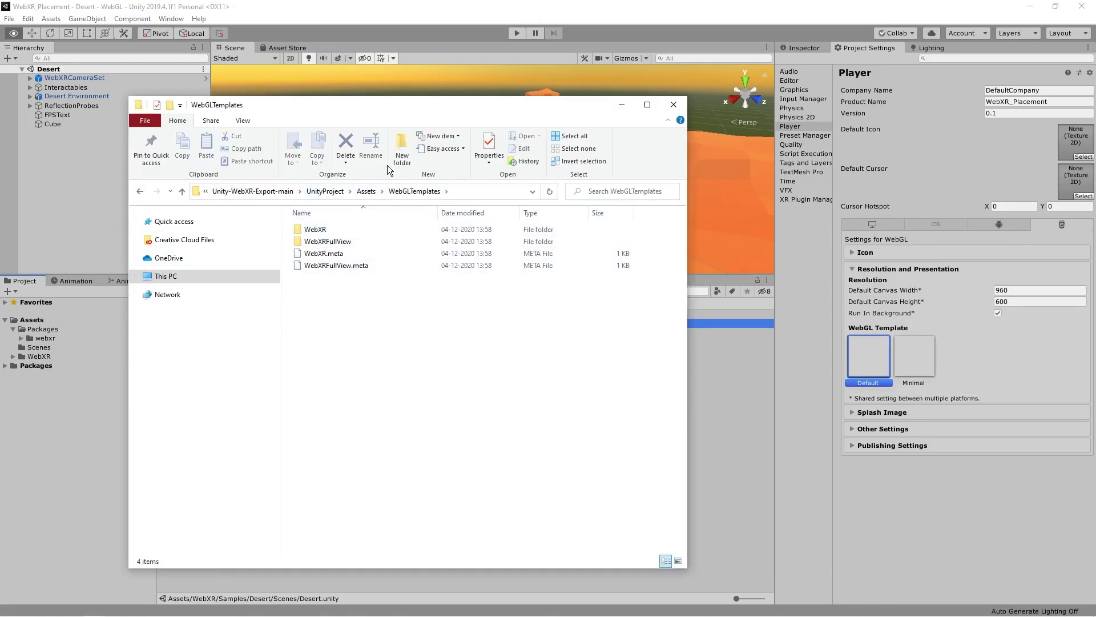
left_click(371, 191)
mouse_move(326, 241)
left_mouse_down()
mouse_move(123, 269)
mouse_move(59, 319)
left_mouse_up()
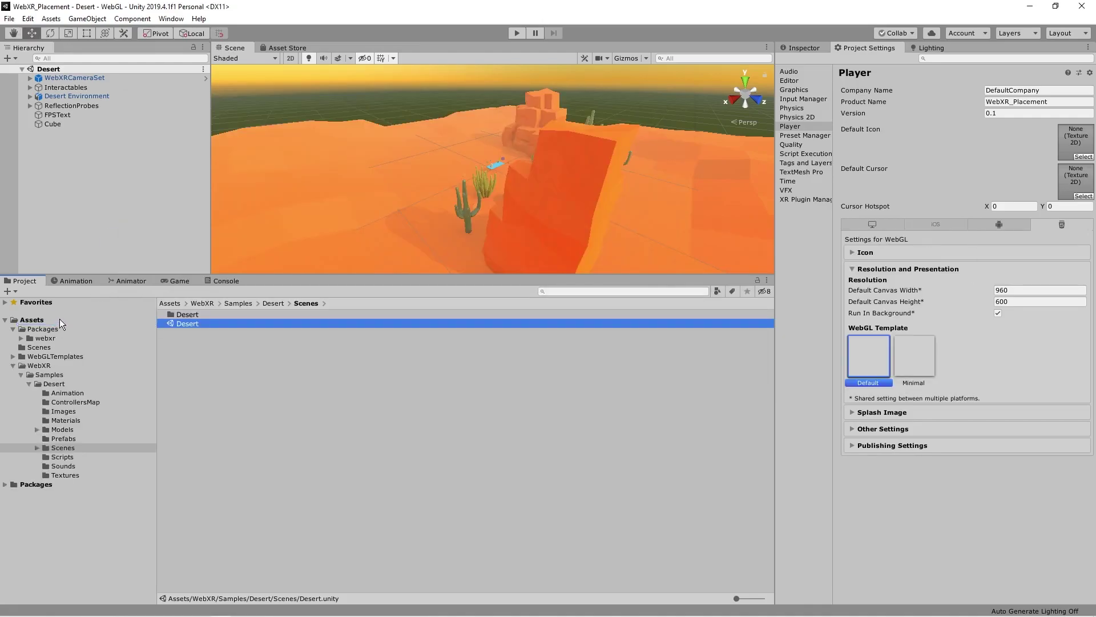
- Look through the WebXR and WebXRFullView folders inside the imported WebGLTemplates, then collapse the tree
left_click(14, 356)
left_click(54, 366)
left_click(60, 374)
left_click(13, 329)
left_click(13, 347)
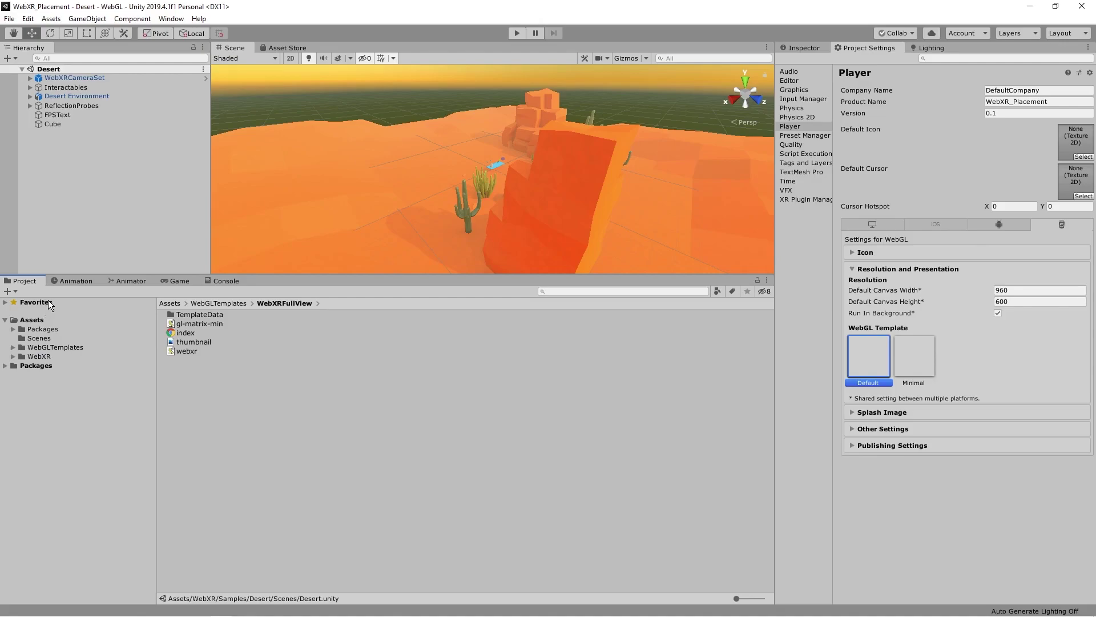
- Examine the contents of Assets/Packages/webxr down to its Editor and Runtime folders
left_click(13, 329)
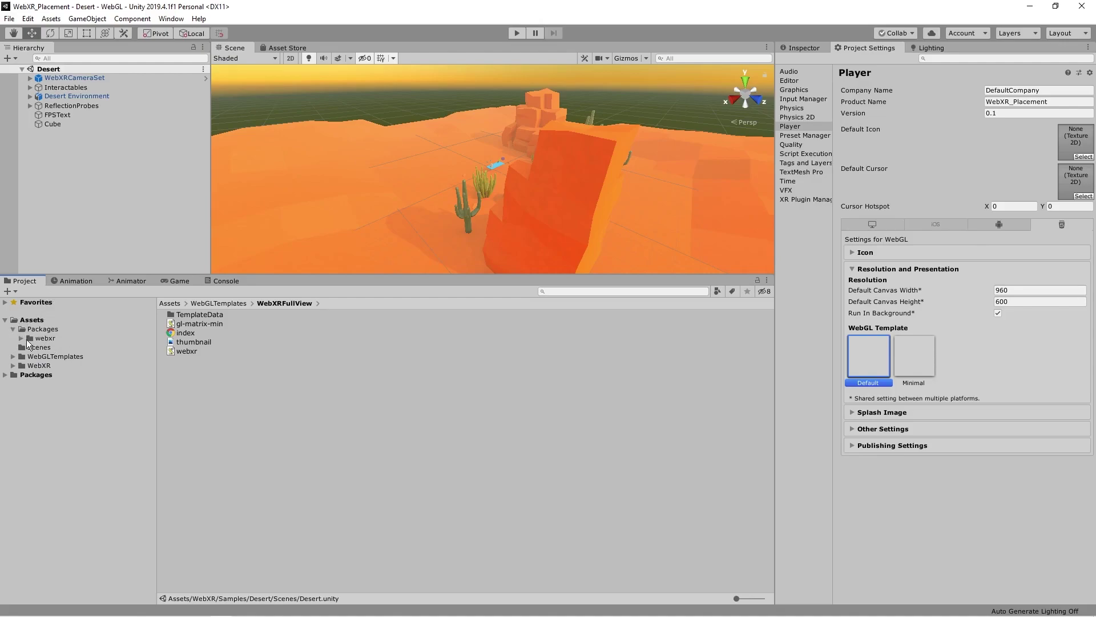
left_click(23, 338)
left_click(34, 346)
left_click(33, 354)
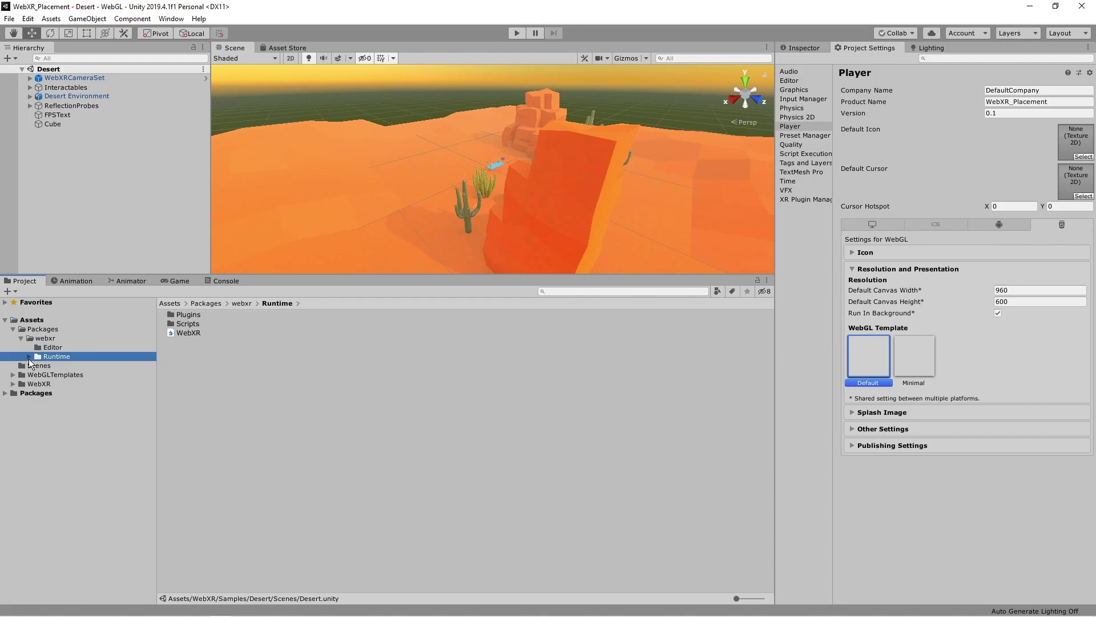
left_click(29, 356)
left_click(21, 338)
left_click(13, 329)
- Review the WebGLTemplates subfolders and show the contents of WebXR/Samples/Desert
left_click(13, 347)
left_click(22, 356)
left_click(22, 357)
left_click(13, 375)
left_click(29, 393)
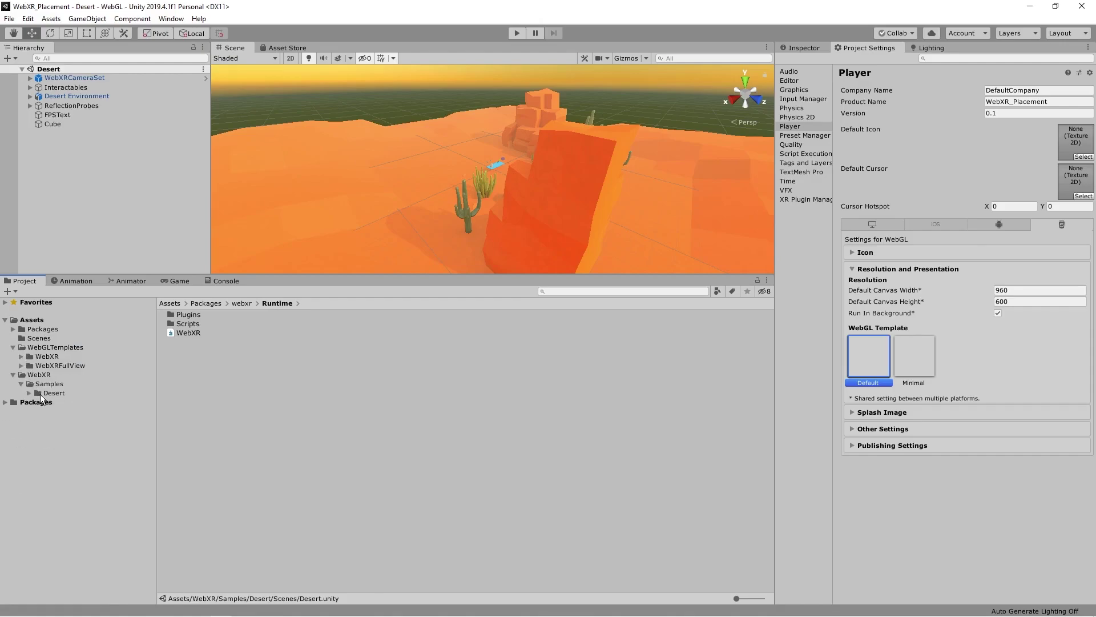
left_click(40, 392)
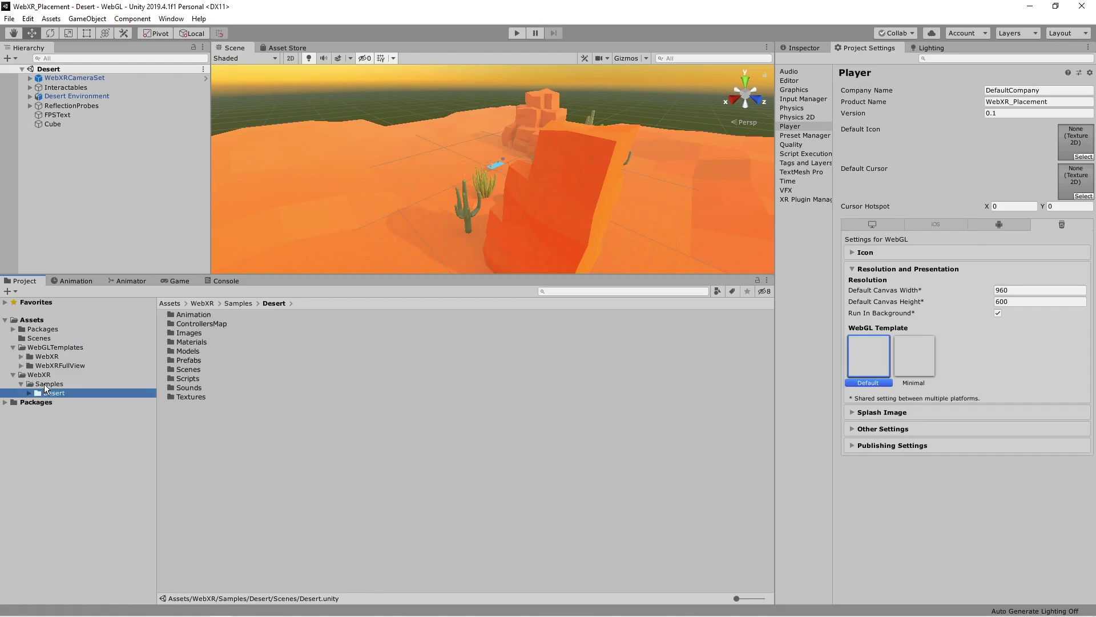
- Add the open Desert scene to the WebGL build's scene list and close Build Settings
left_click(9, 18)
left_click(63, 133)
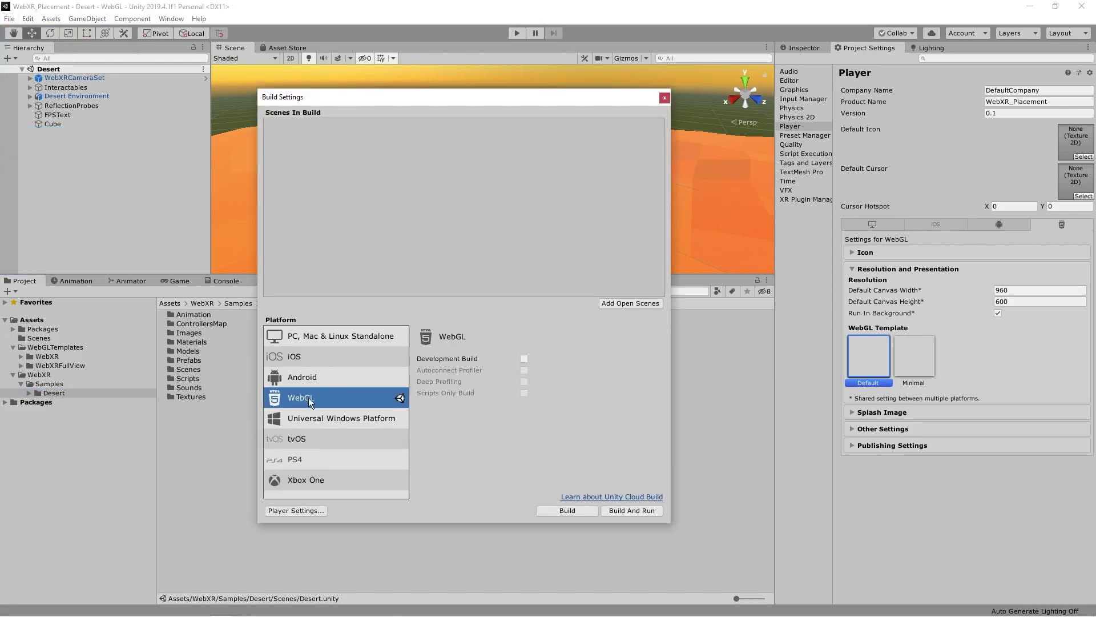
left_click(630, 302)
left_click(666, 98)
- Test the Desert scene in play mode by moving an interactable cube, stop it and choose the WebXRFullView WebGL template
left_click(517, 33)
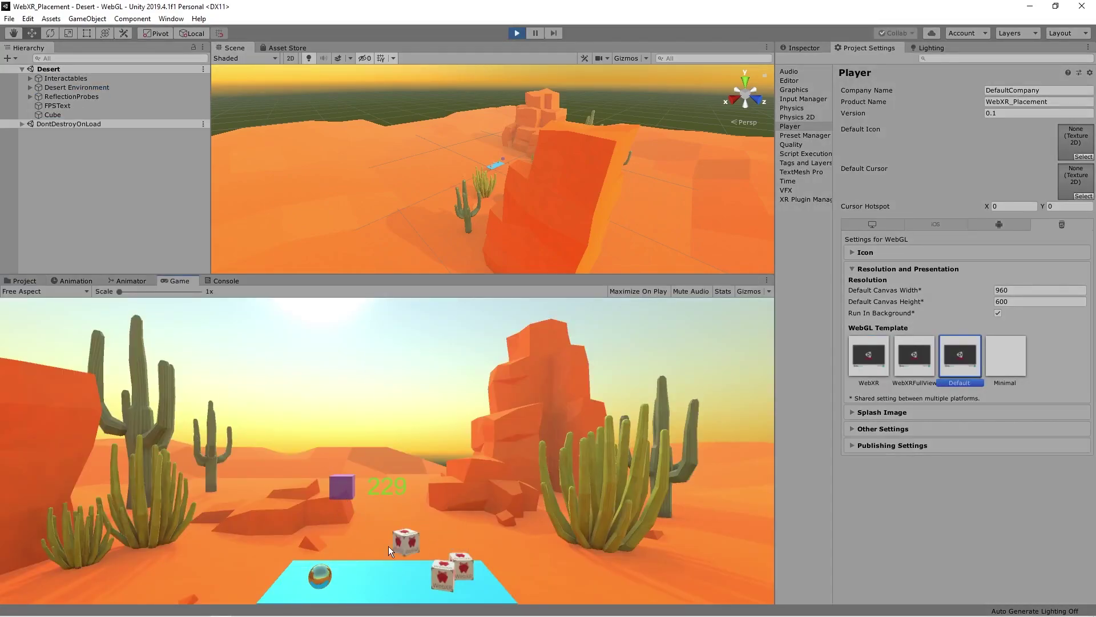
left_click_drag(409, 573, 383, 568)
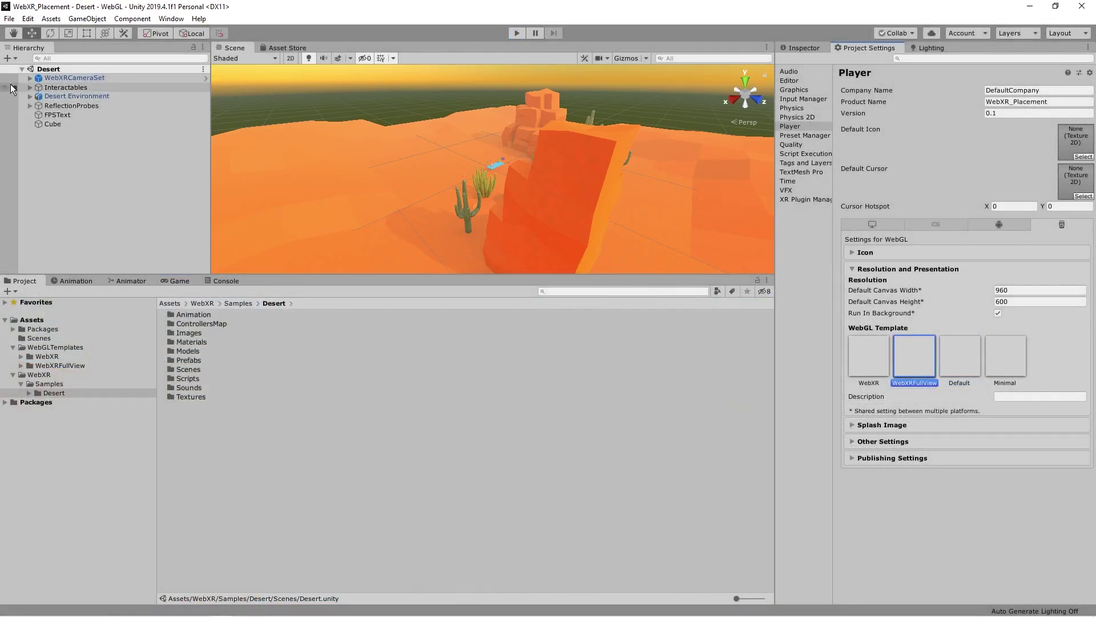
- Expand WebXRCameraSet in the Desert scene and examine its handL object up close in the Scene view
left_click(30, 79)
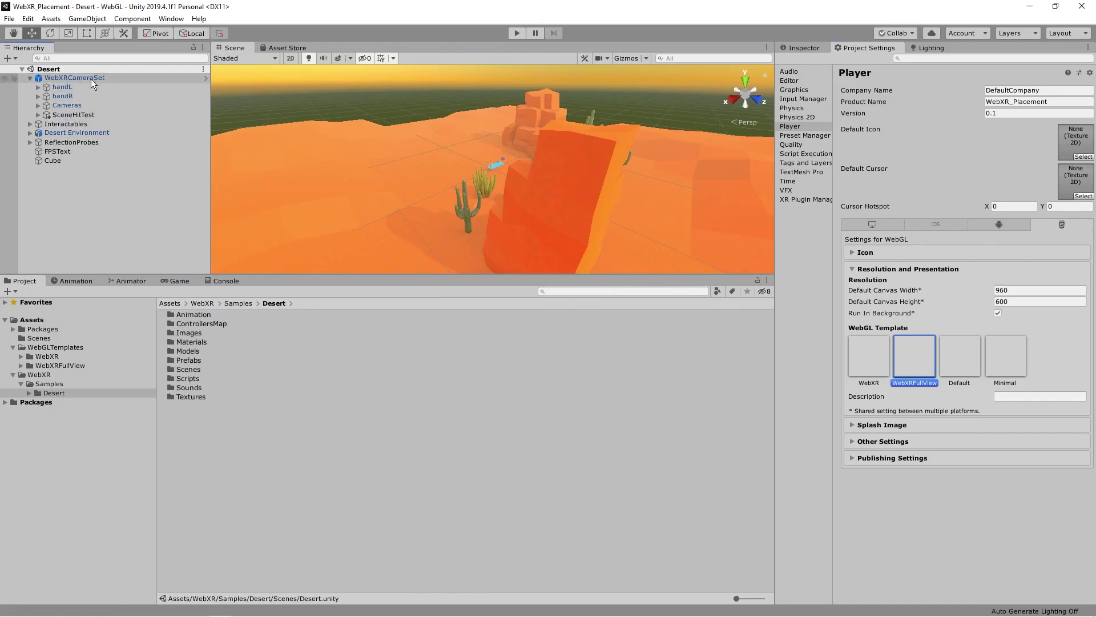
left_click(38, 87)
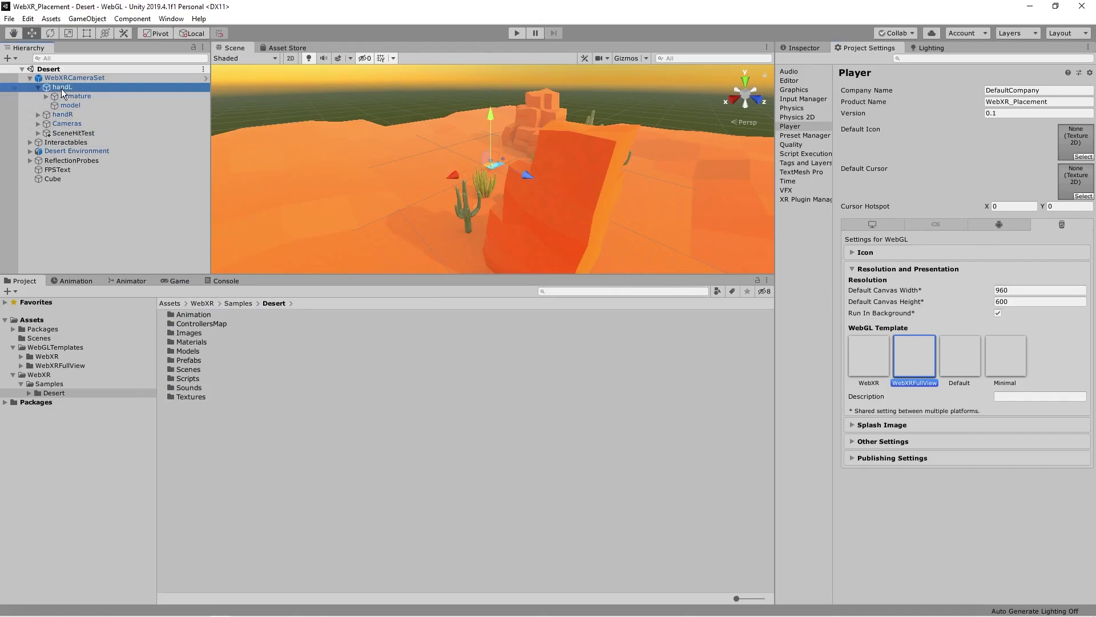
double_click(60, 88)
left_click_drag(495, 170, 562, 205, "alt")
scroll(498, 207, "up", 5)
left_click(39, 87)
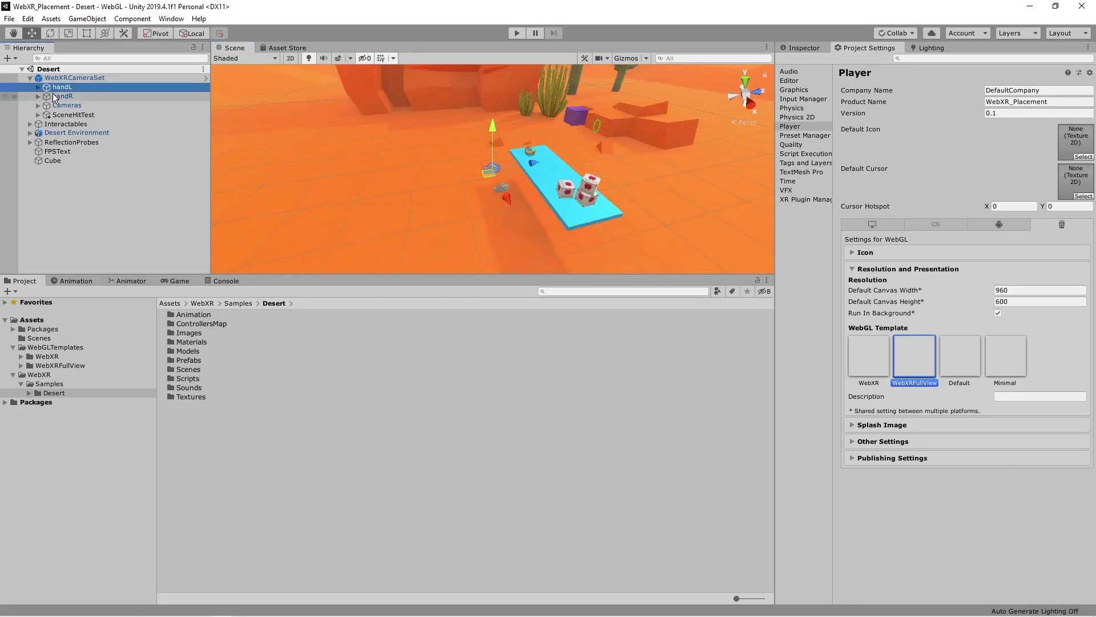
- Inspect the components of the Cameras and SceneHitTest objects under WebXRCameraSet
left_click(39, 105)
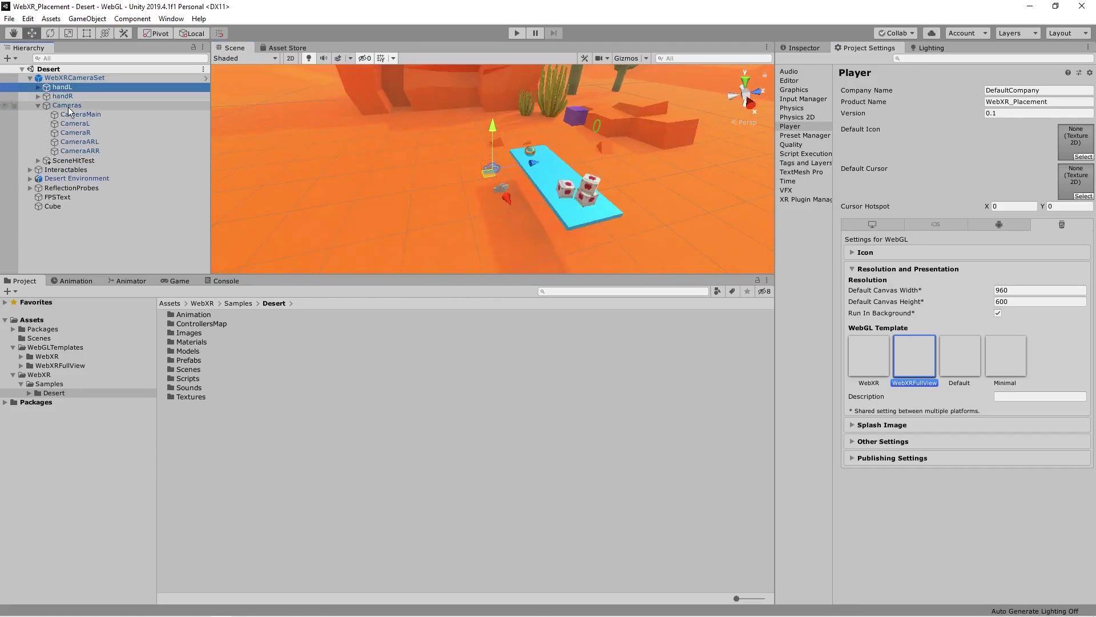
left_click(67, 105)
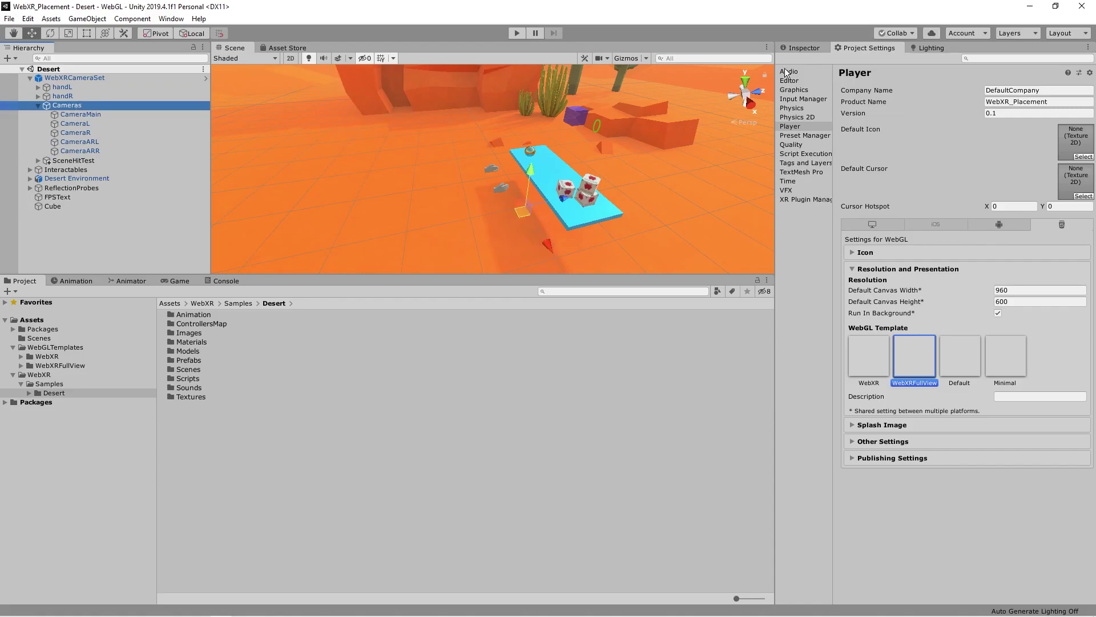
left_click(799, 48)
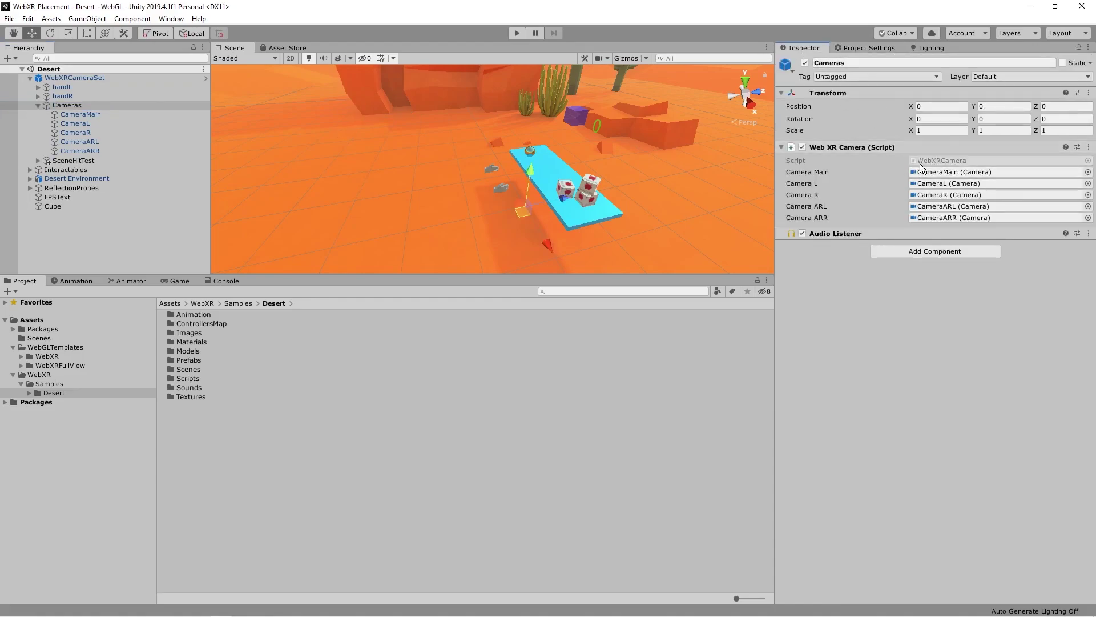
left_click(38, 160)
left_click(74, 160)
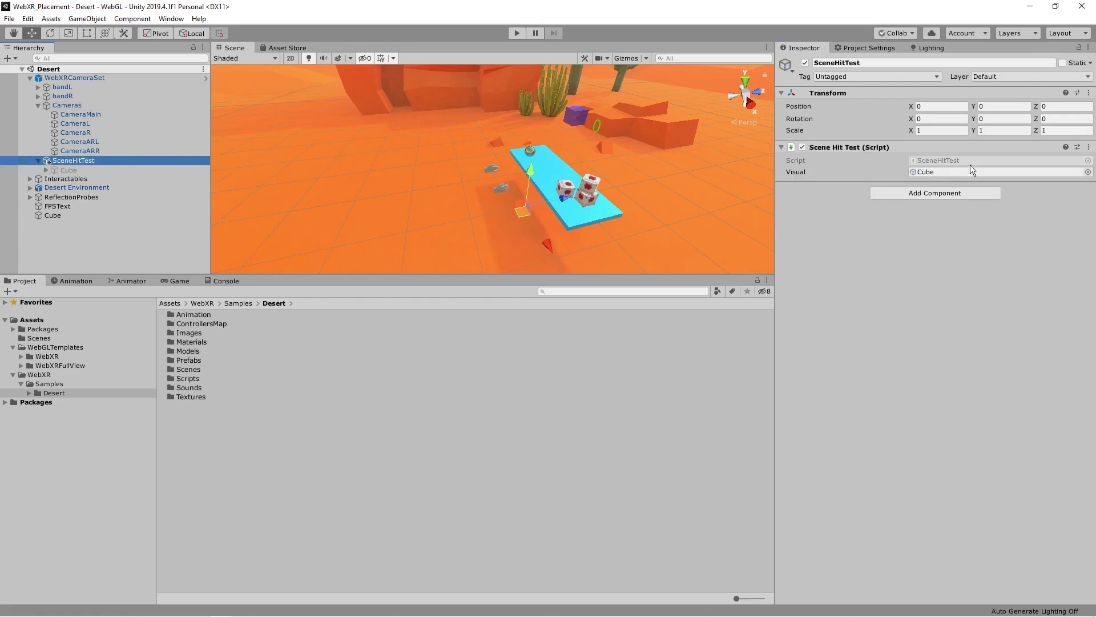
- Open the SceneHitTest script in Visual Studio and read its enable, update and XR-change handling code
double_click(941, 160)
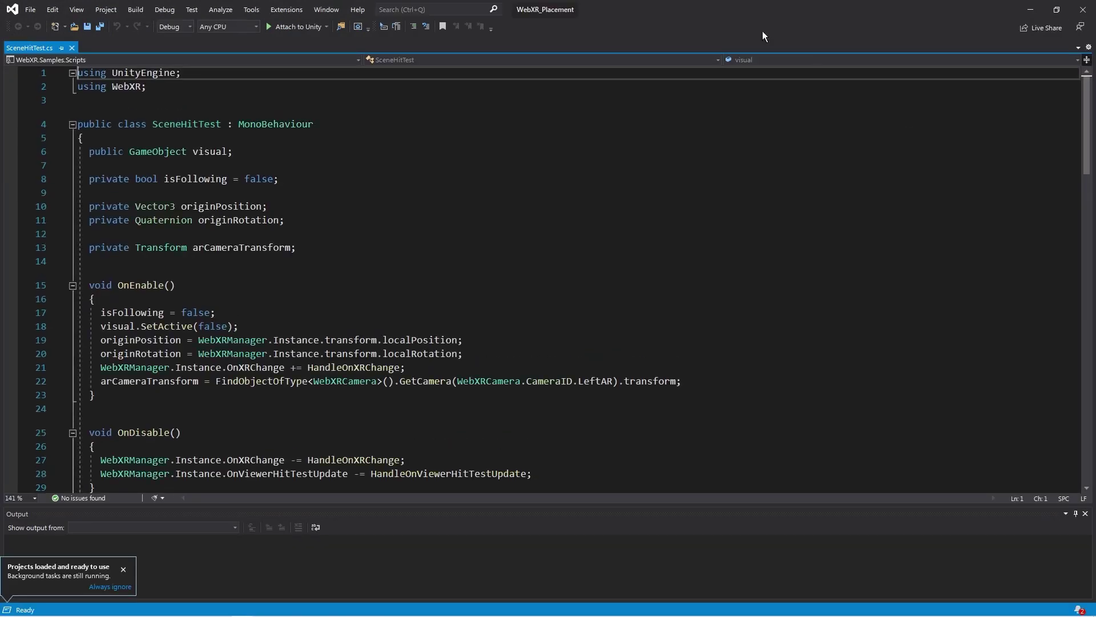
left_click(123, 569)
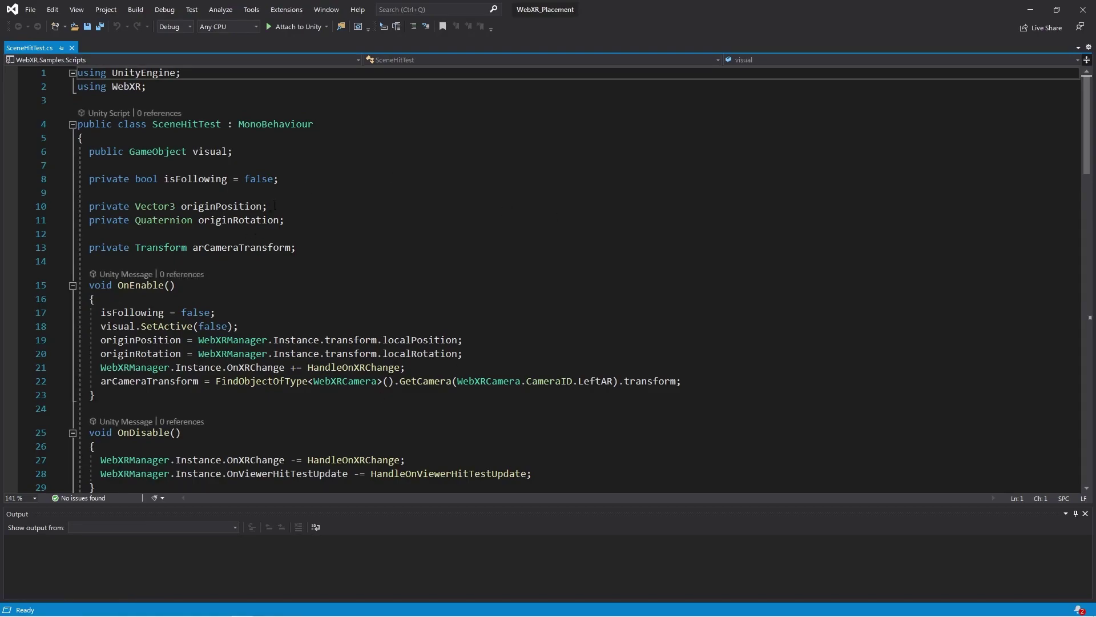
scroll(187, 168, "down", 5)
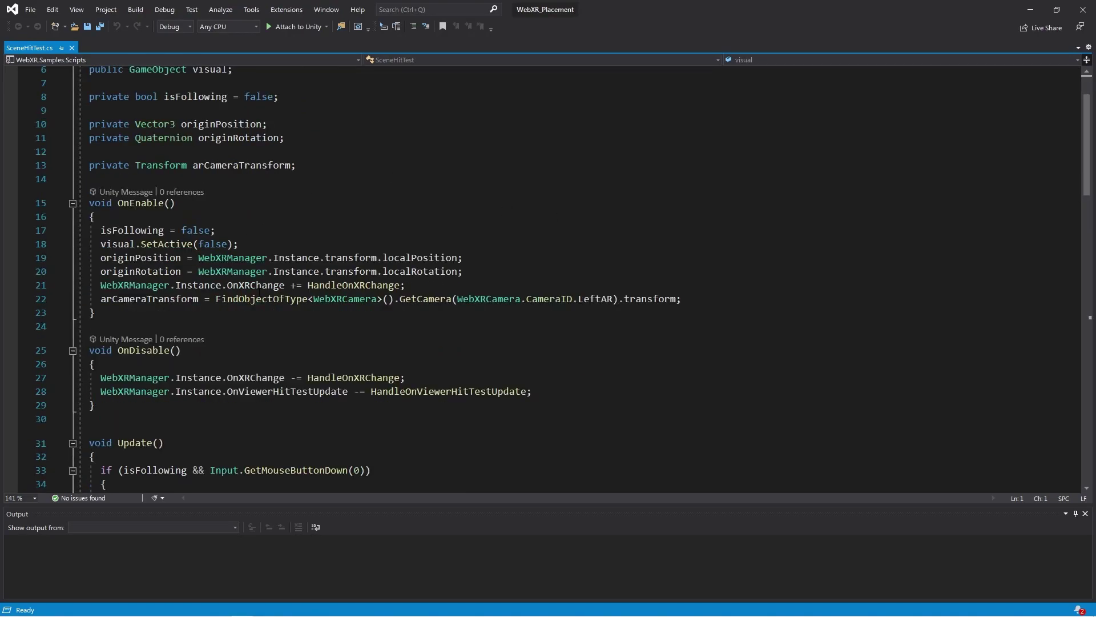
scroll(166, 353, "down", 4)
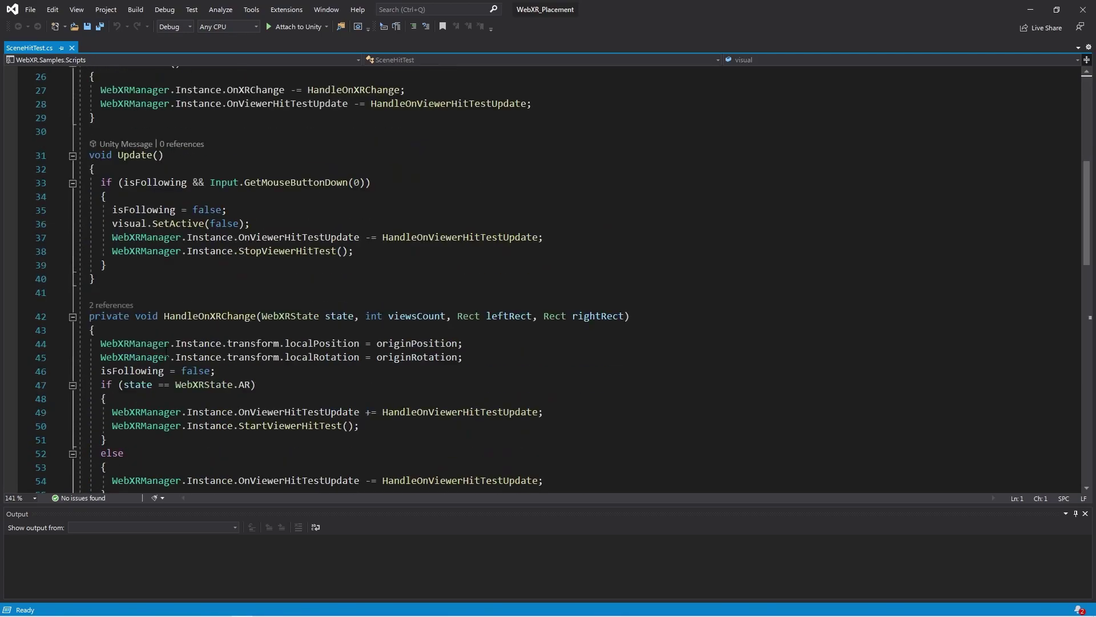
scroll(167, 353, "down", 2)
double_click(203, 308)
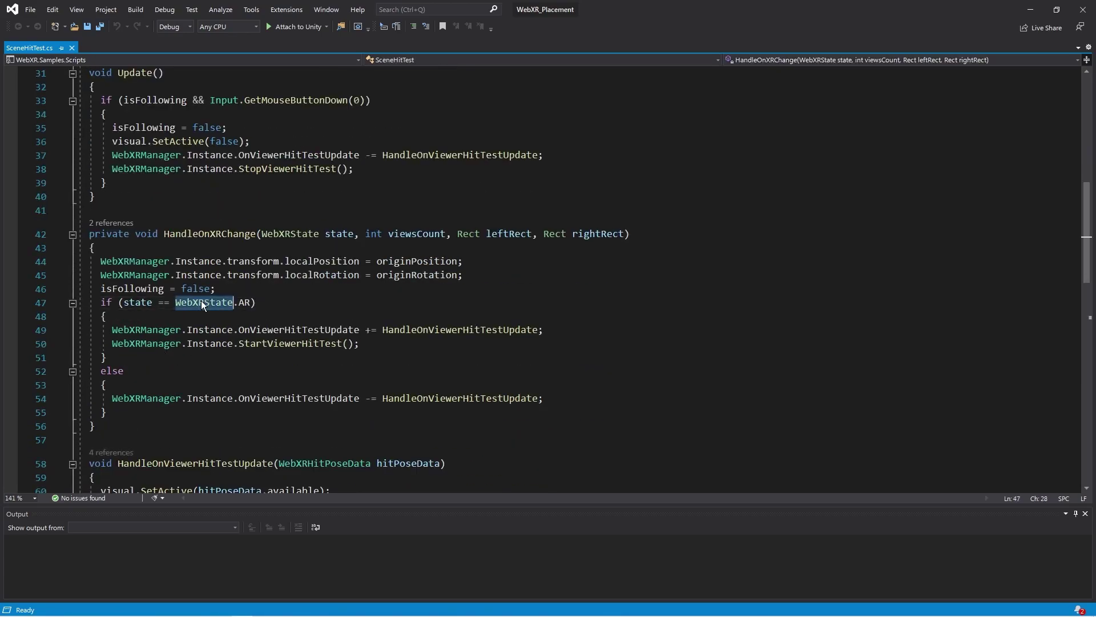
scroll(270, 267, "up", 1)
scroll(270, 268, "up", 4)
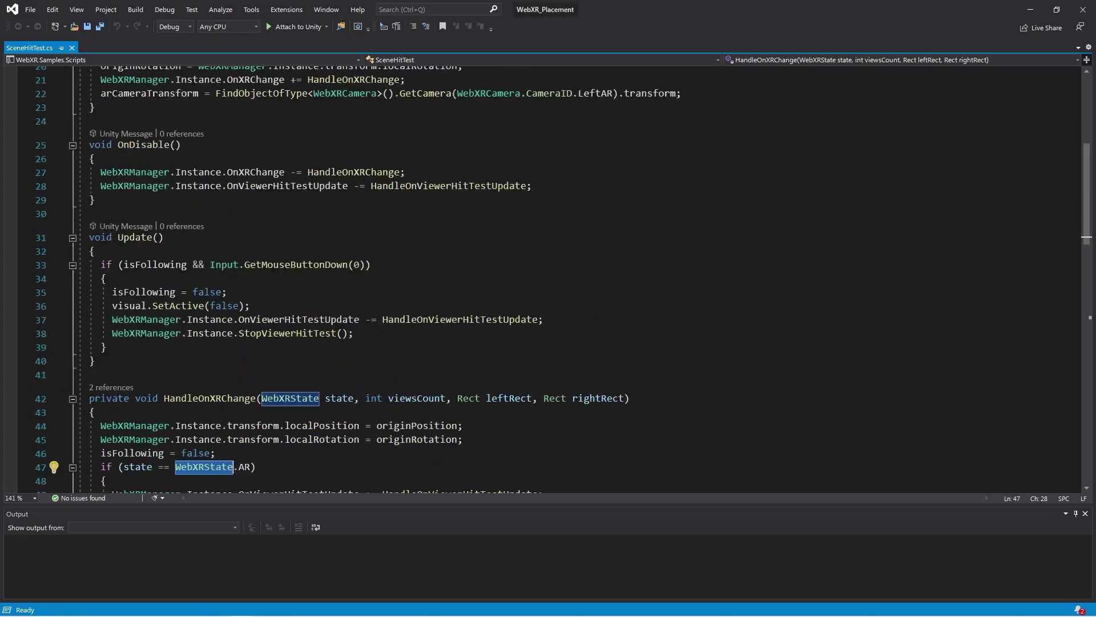
scroll(177, 395, "down", 8)
scroll(177, 396, "down", 10)
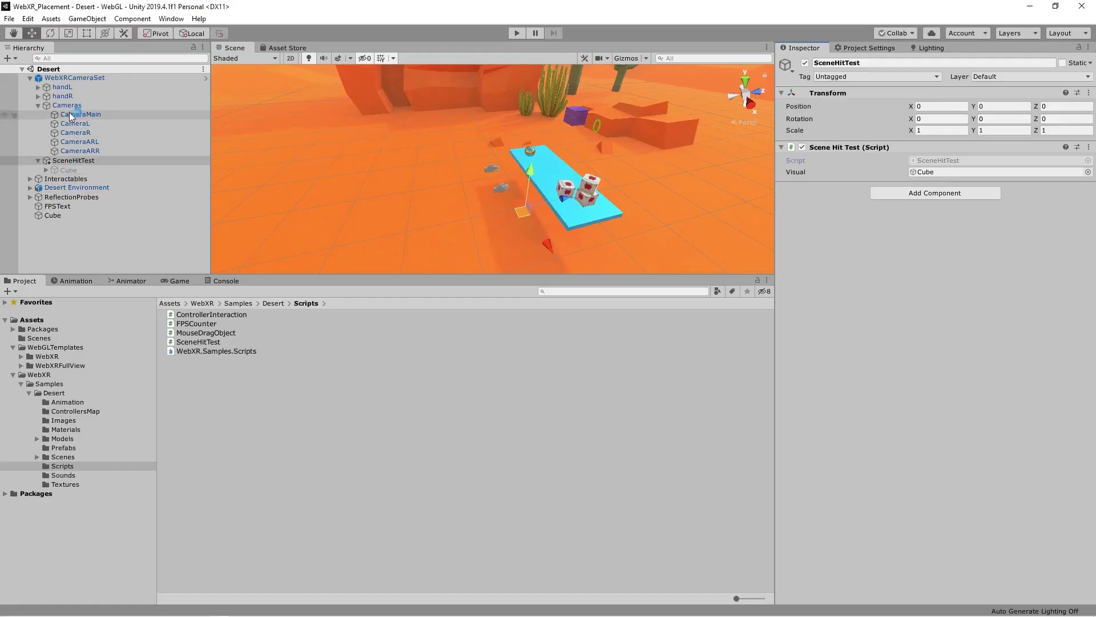
- Open the WebXRCamera script from the Cameras object's component and return to Unity
left_click(73, 105)
double_click(934, 160)
key("alt+Tab")
- Inspect the Interactables, ReflectionProbes and Desert Environment objects in the Desert scene hierarchy
left_click(76, 186)
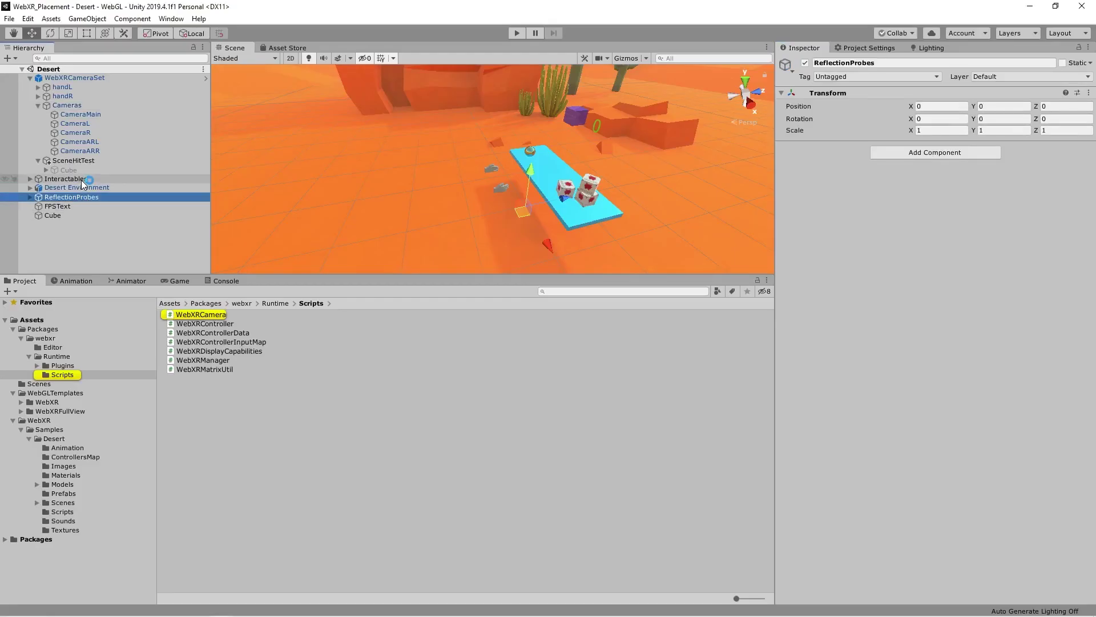
left_click(81, 179)
left_click(30, 197)
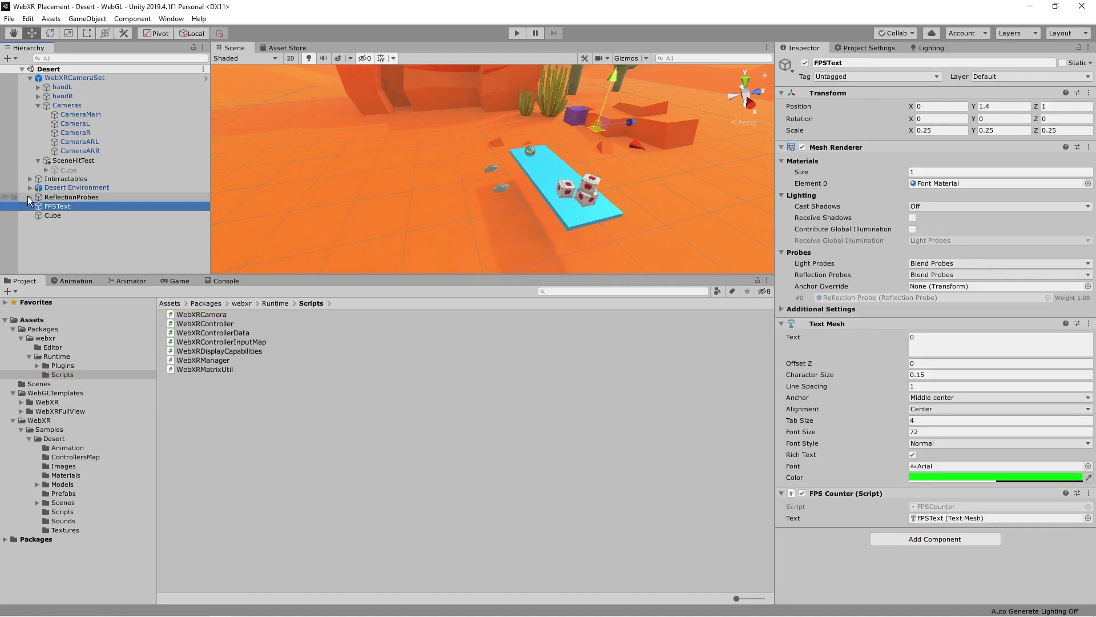
left_click(29, 187)
left_click(35, 187)
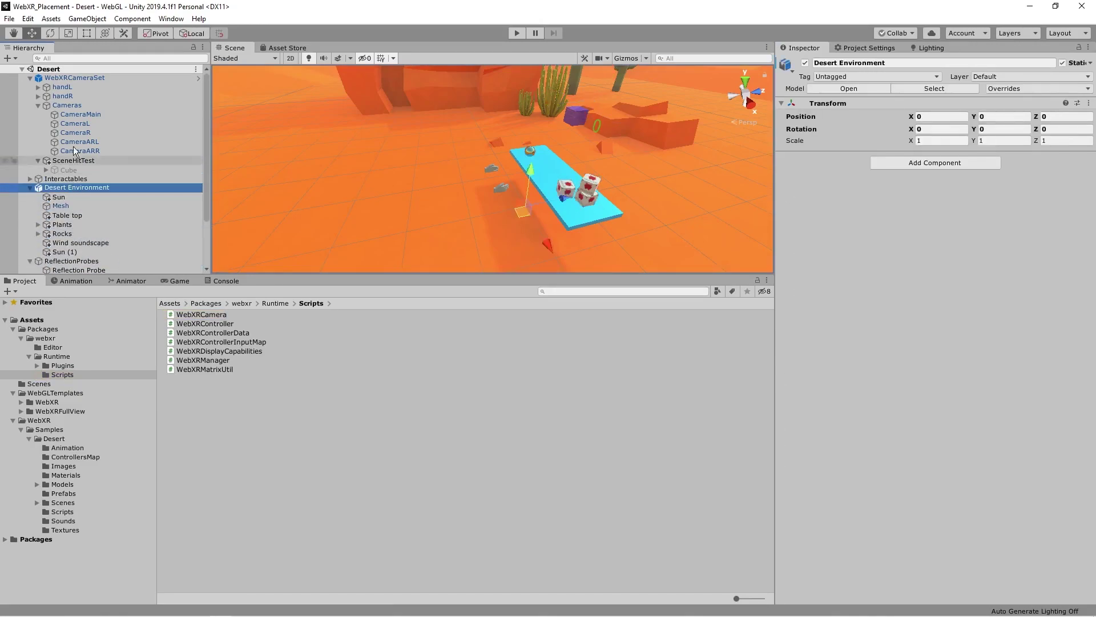
- Open the WebXRManager script from the WebXRCameraSet object and read through its state and event declarations
left_click(76, 79)
double_click(958, 170)
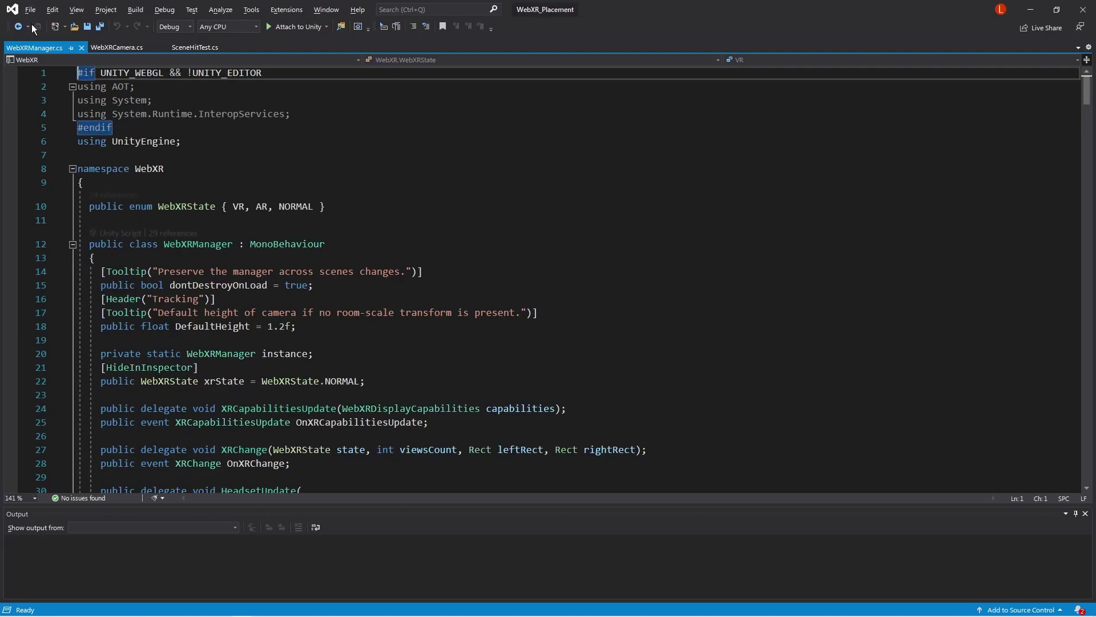
scroll(256, 343, "down", 4)
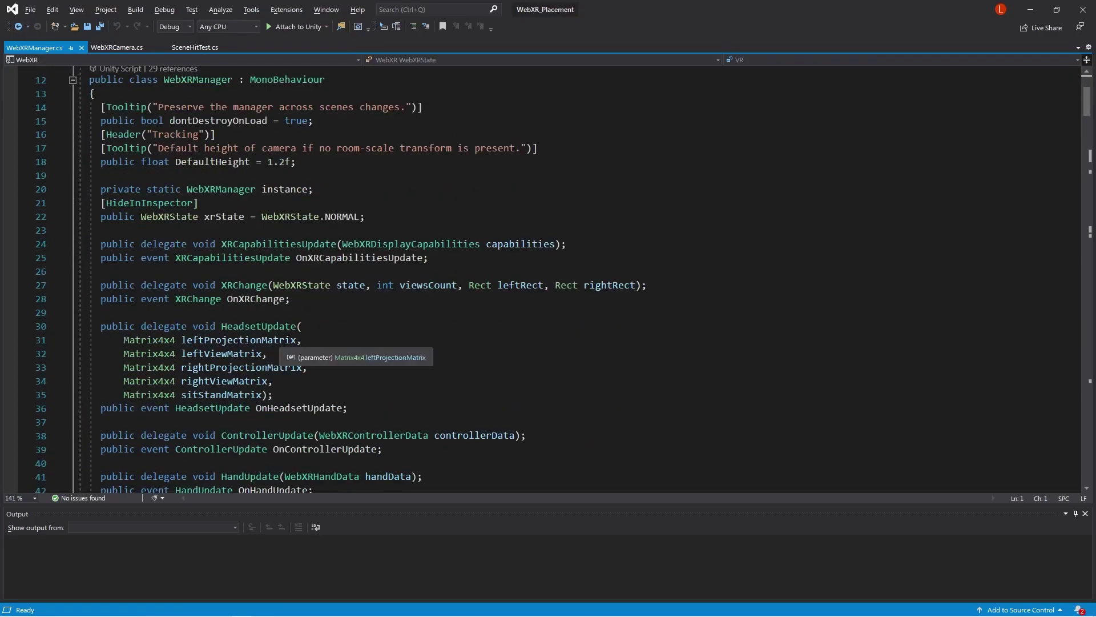
scroll(239, 346, "down", 6)
scroll(241, 343, "down", 6)
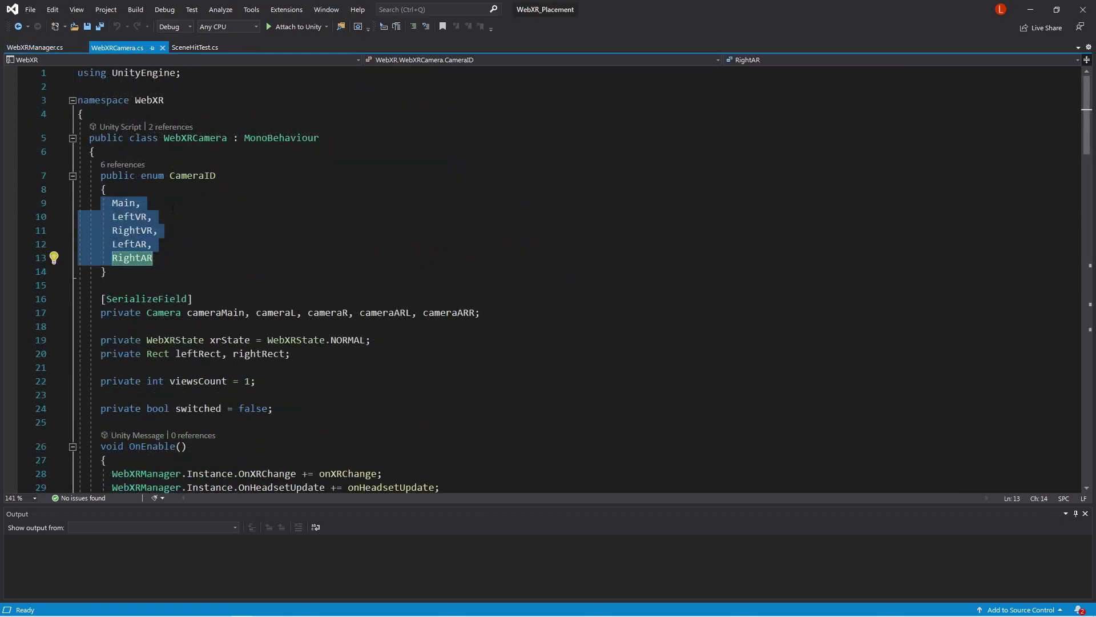
- Read the WebXRCamera script, highlighting the AR and NORMAL camera cases and reviewing GetCamera and onXRChange
scroll(173, 209, "down", 8)
left_click_drag(119, 332, 170, 443)
scroll(174, 437, "down", 4)
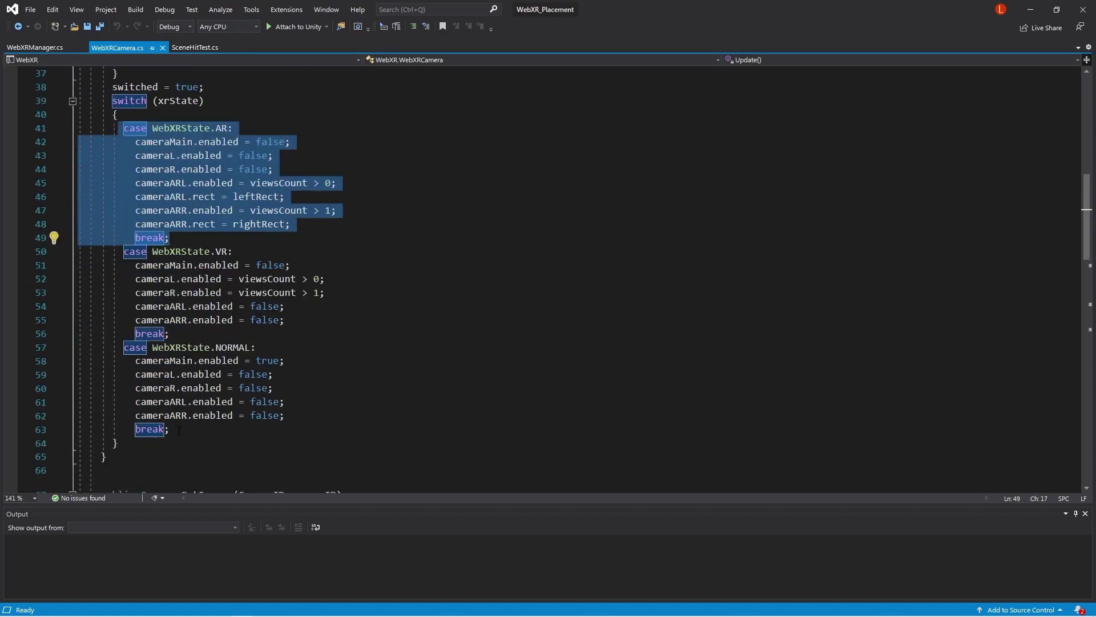
left_click_drag(125, 257, 179, 441)
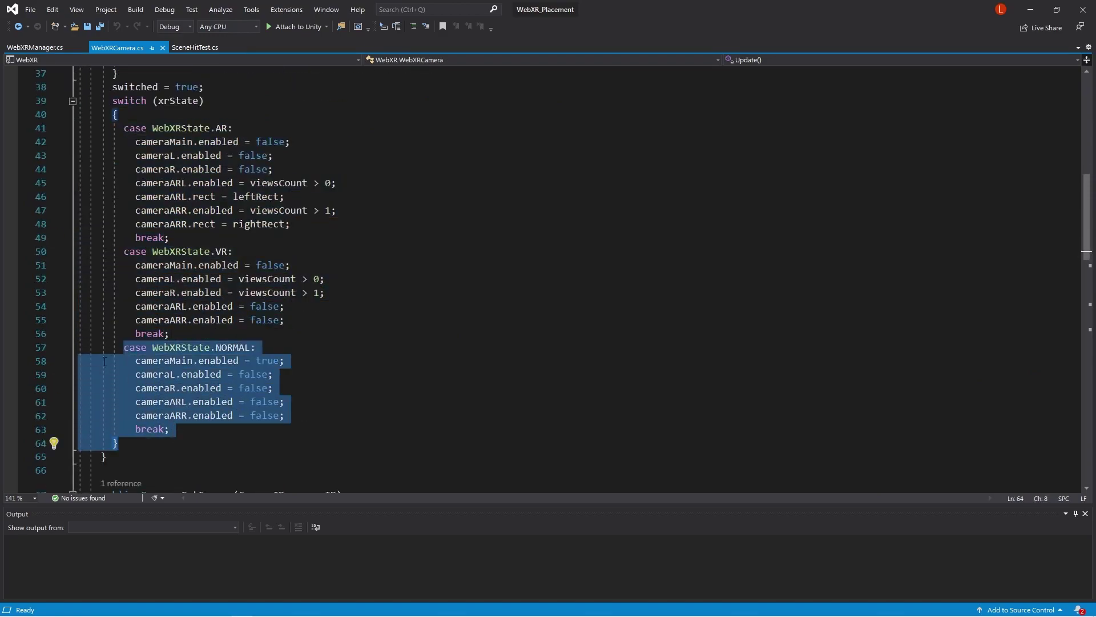
scroll(104, 365, "down", 7)
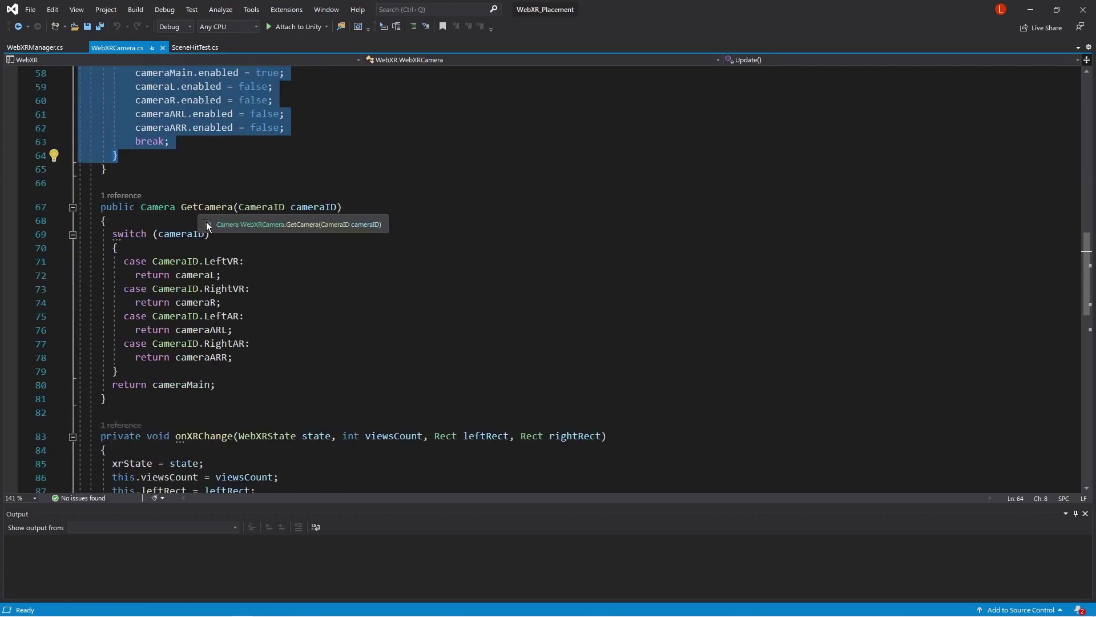
scroll(194, 217, "up", 2)
scroll(256, 435, "down", 8)
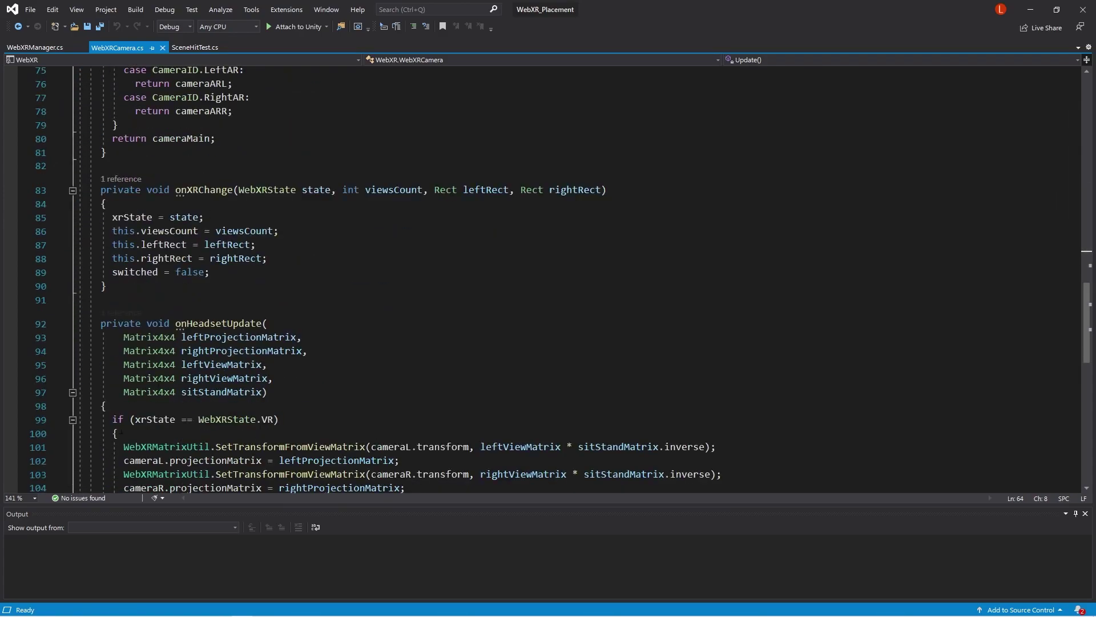
- Read through the SceneHitTest script, covering its Update, HandleOnXRChange, hit-test update and follow-rotation methods
left_click(194, 47)
scroll(548, 274, "up", 7)
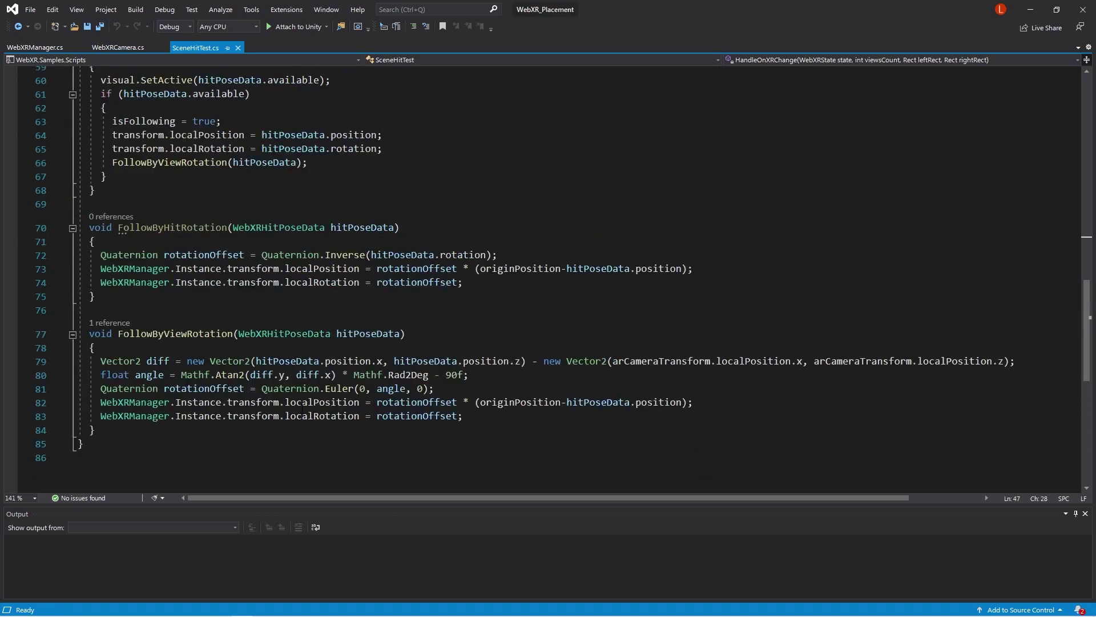
scroll(303, 410, "up", 9)
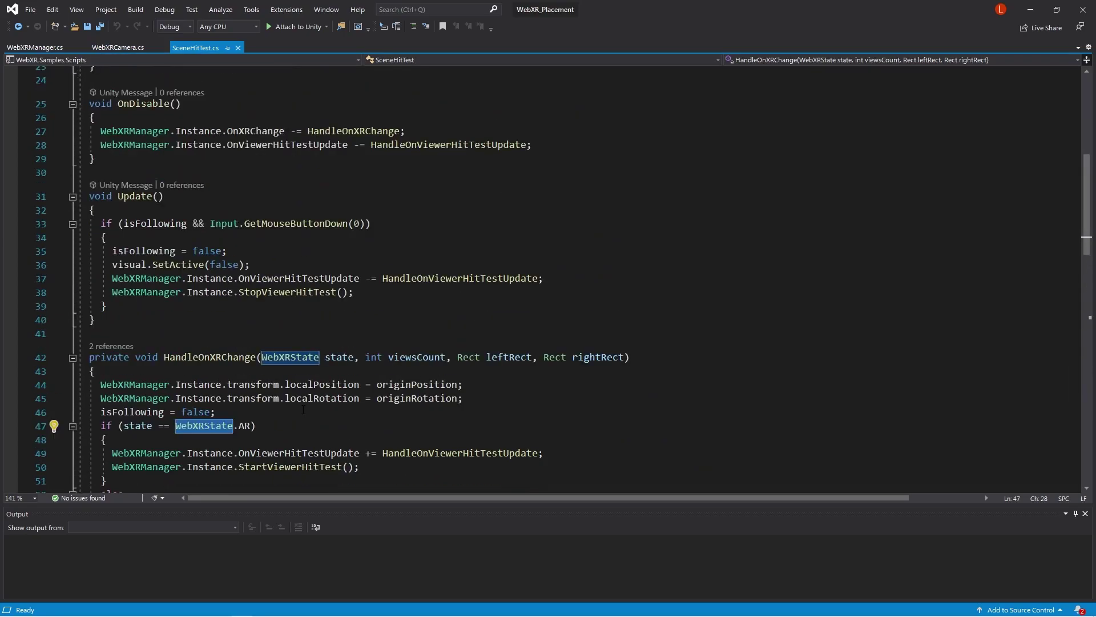
scroll(223, 417, "down", 3)
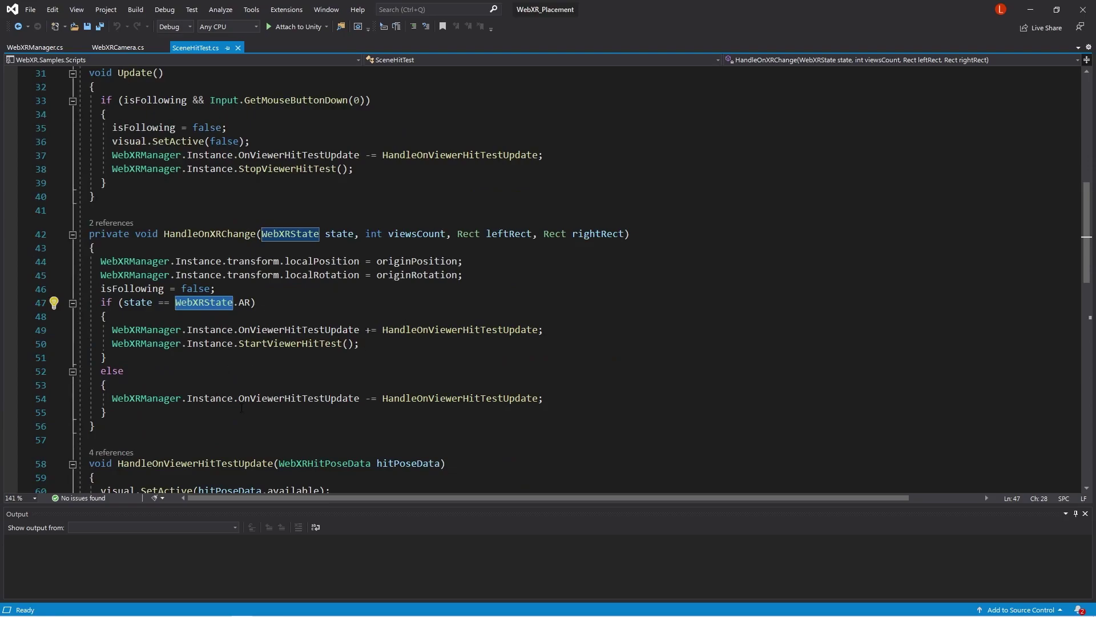
scroll(260, 416, "down", 3)
scroll(241, 408, "down", 3)
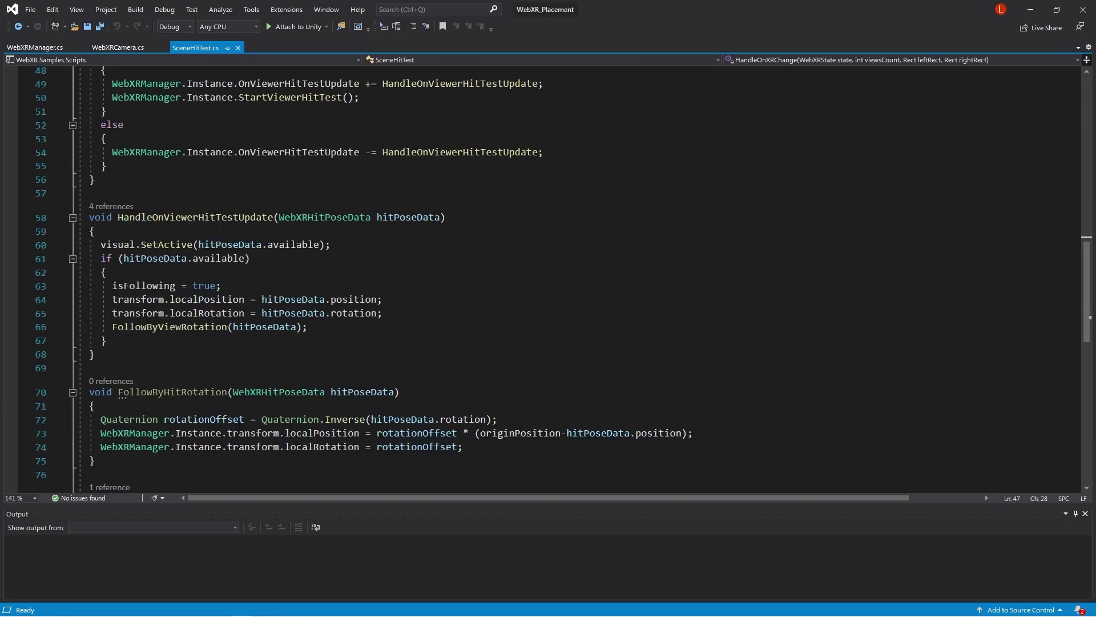
scroll(241, 474, "down", 4)
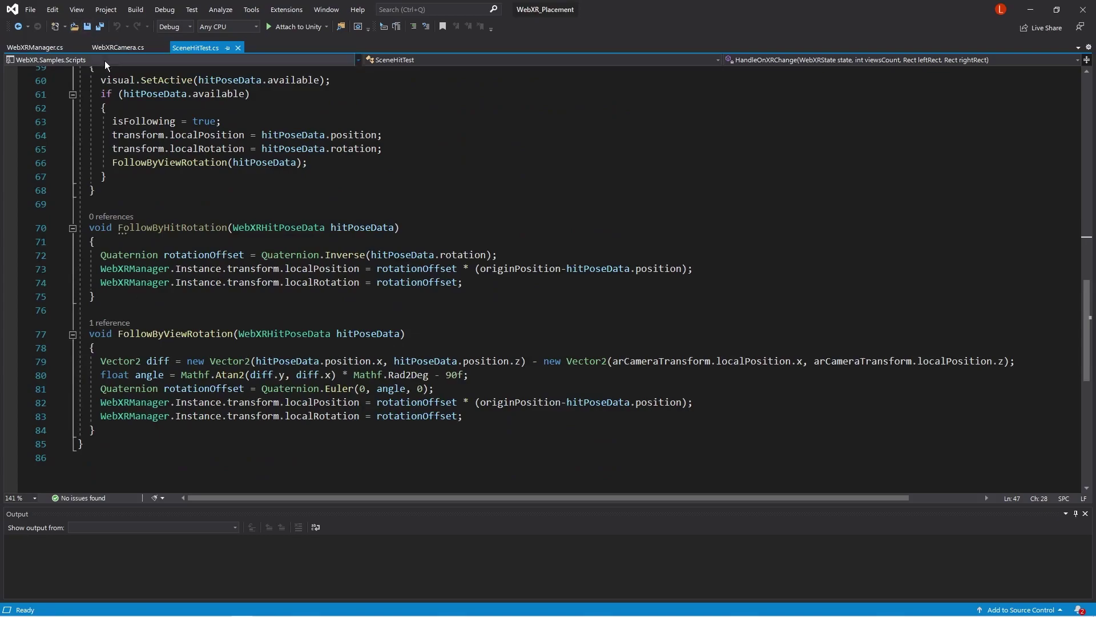
- Switch to Unity and build and run the Desert scene for WebGL into a new Basic_Build folder
key("alt+Tab")
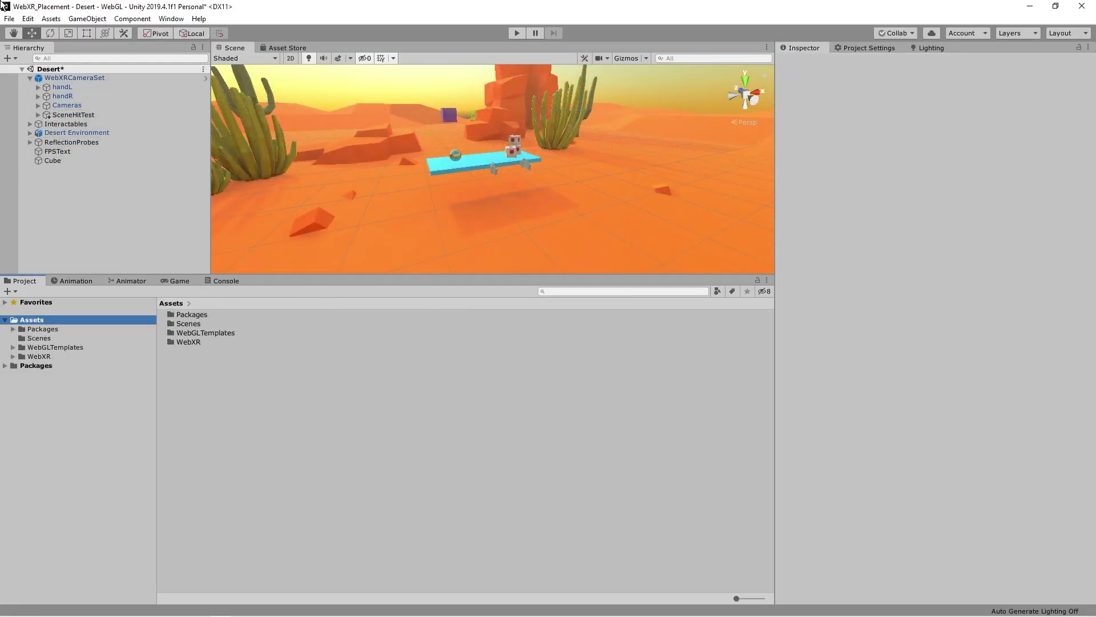
left_click(10, 19)
left_click(54, 130)
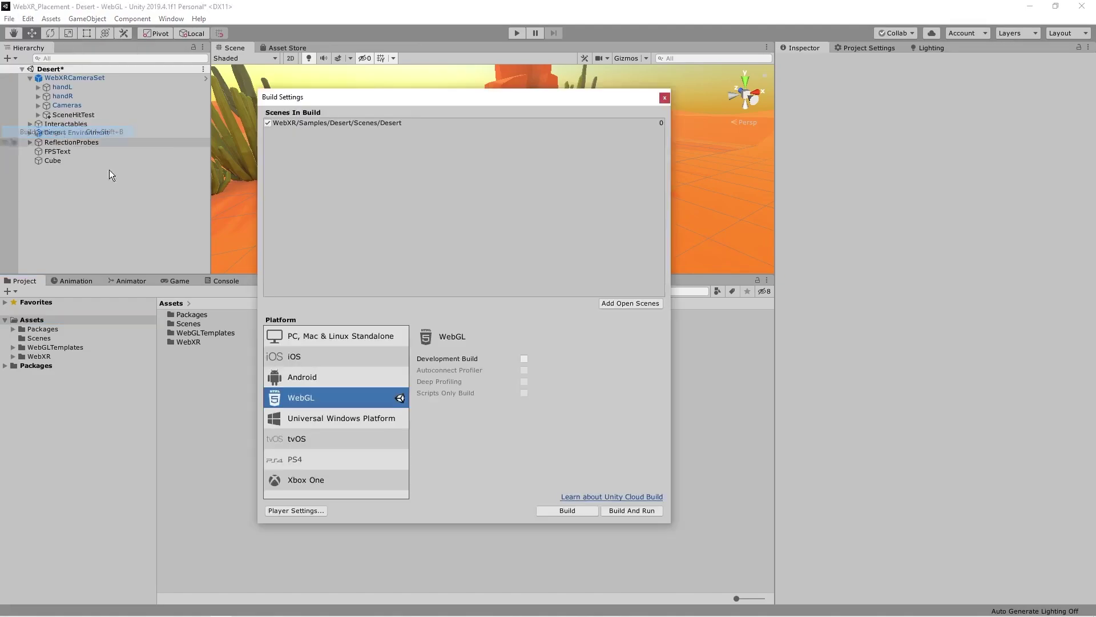
left_click(640, 512)
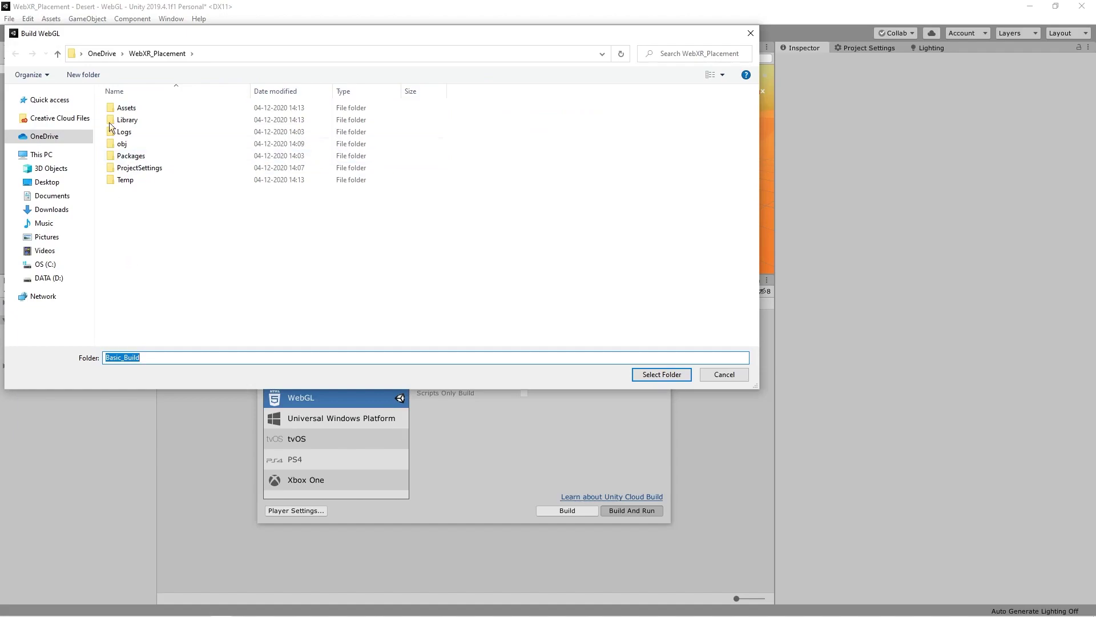
left_click(97, 75)
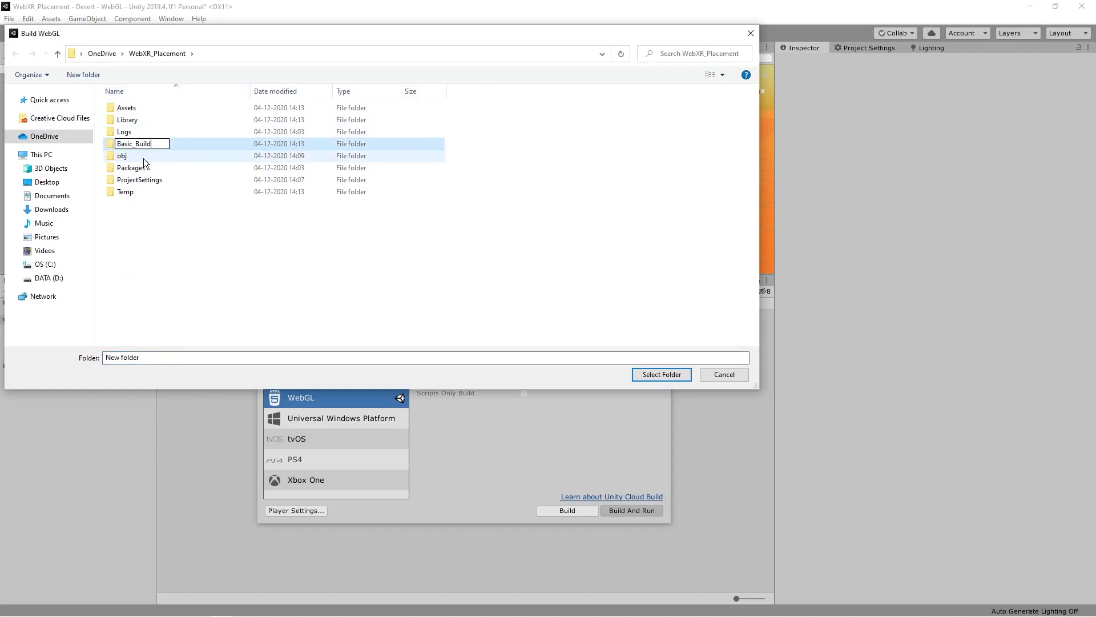
key("Return")
left_click(669, 376)
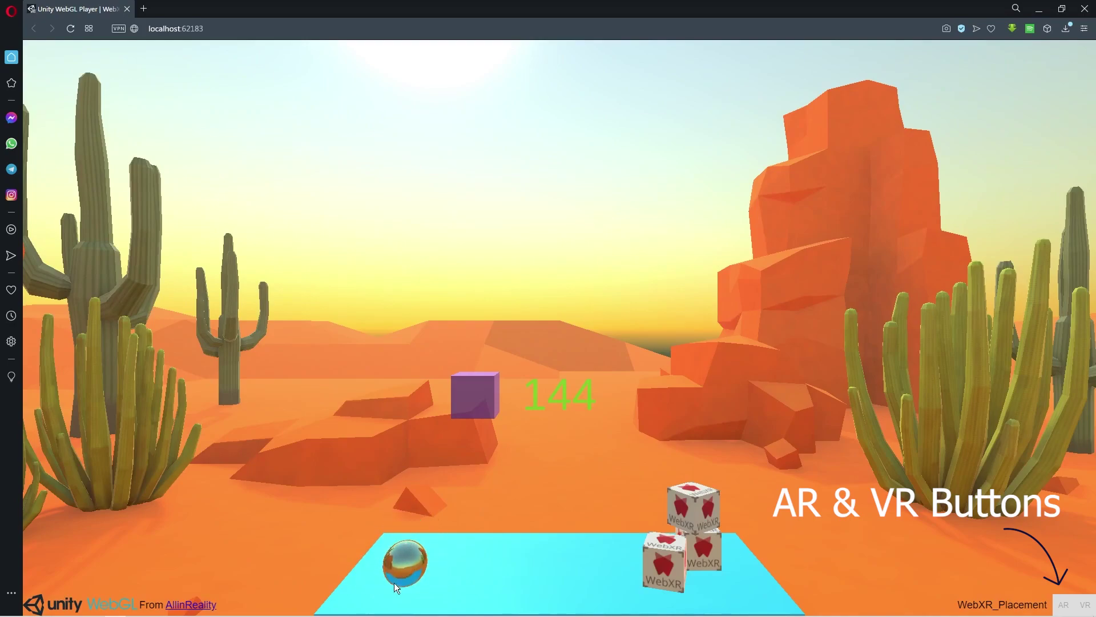
- Test the WebGL build's interactions in the browser by moving and restacking the WebXR cubes on the blue table
left_click_drag(682, 525, 536, 501)
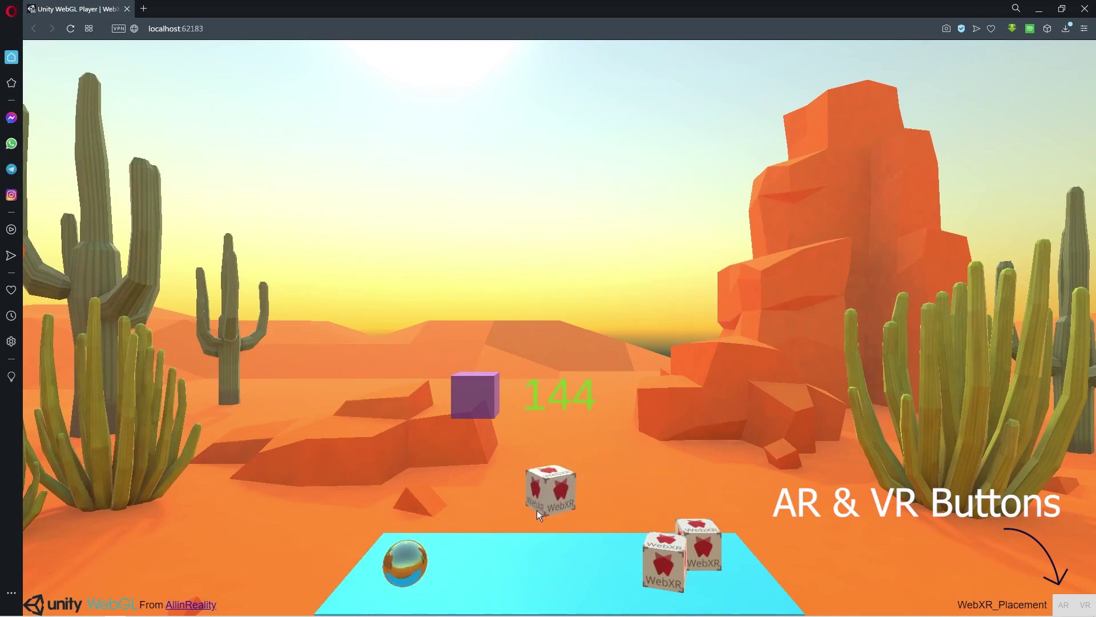
left_click_drag(659, 562, 549, 523)
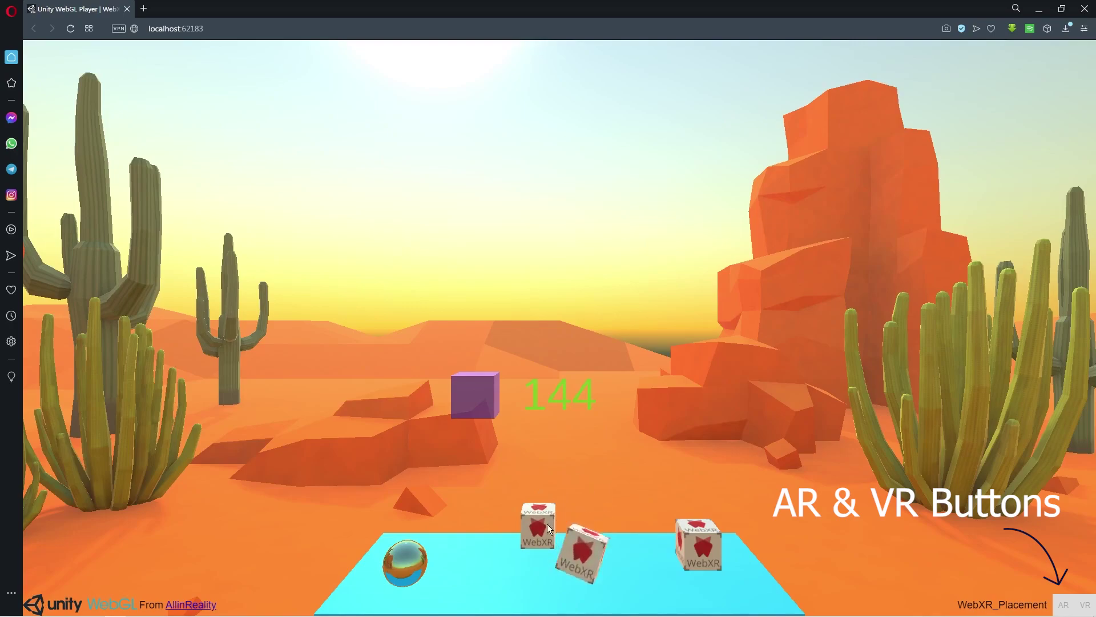
left_click_drag(567, 562, 560, 503)
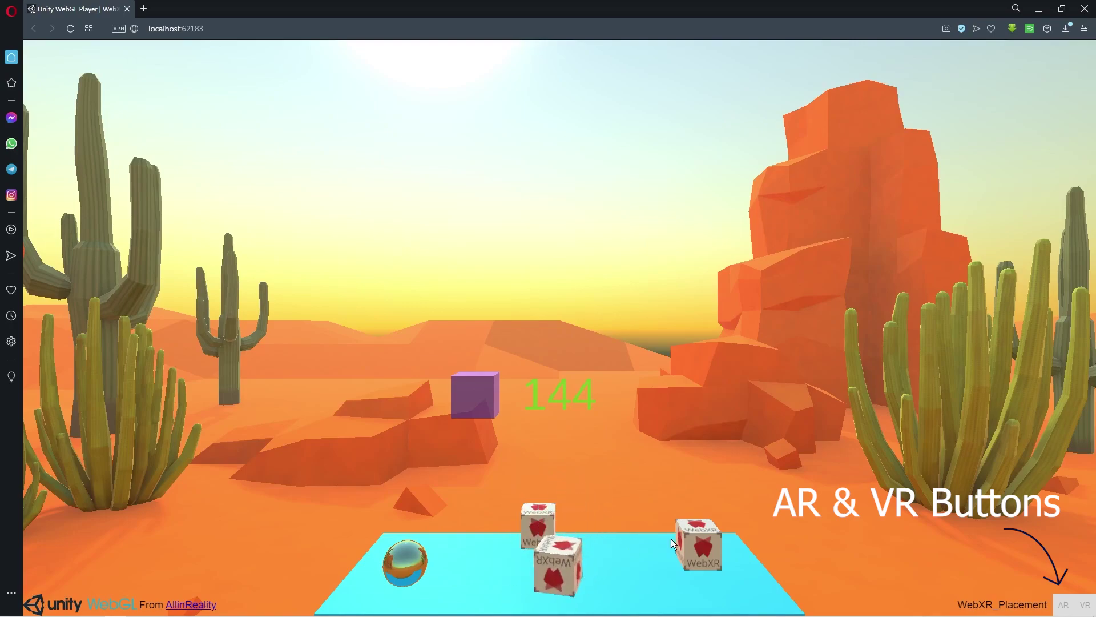
left_click_drag(691, 545, 444, 593)
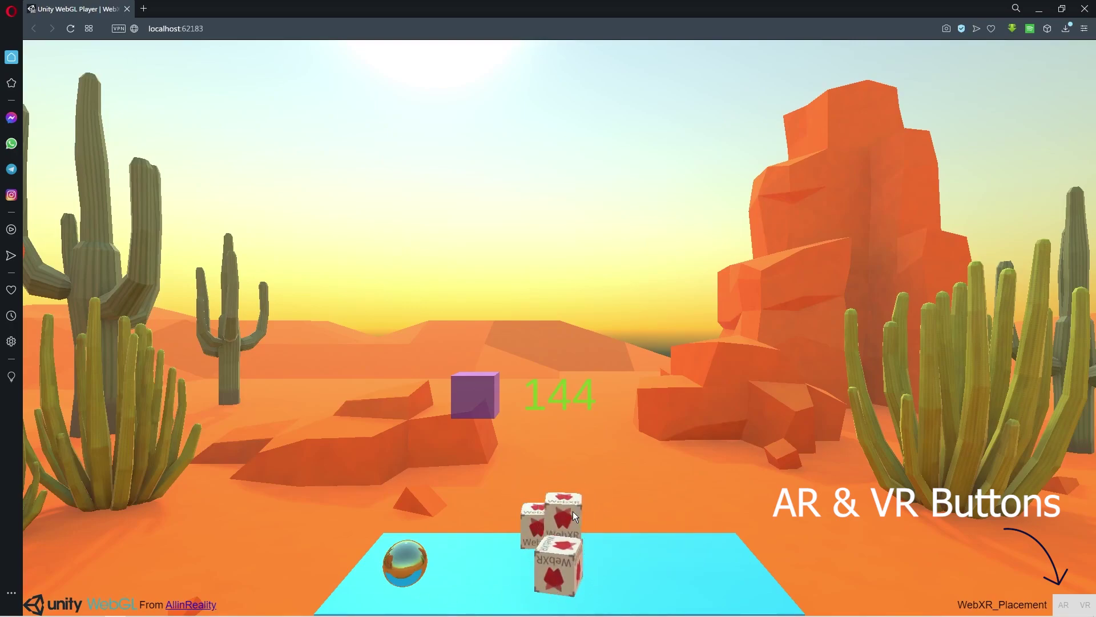
left_click_drag(557, 576, 601, 465)
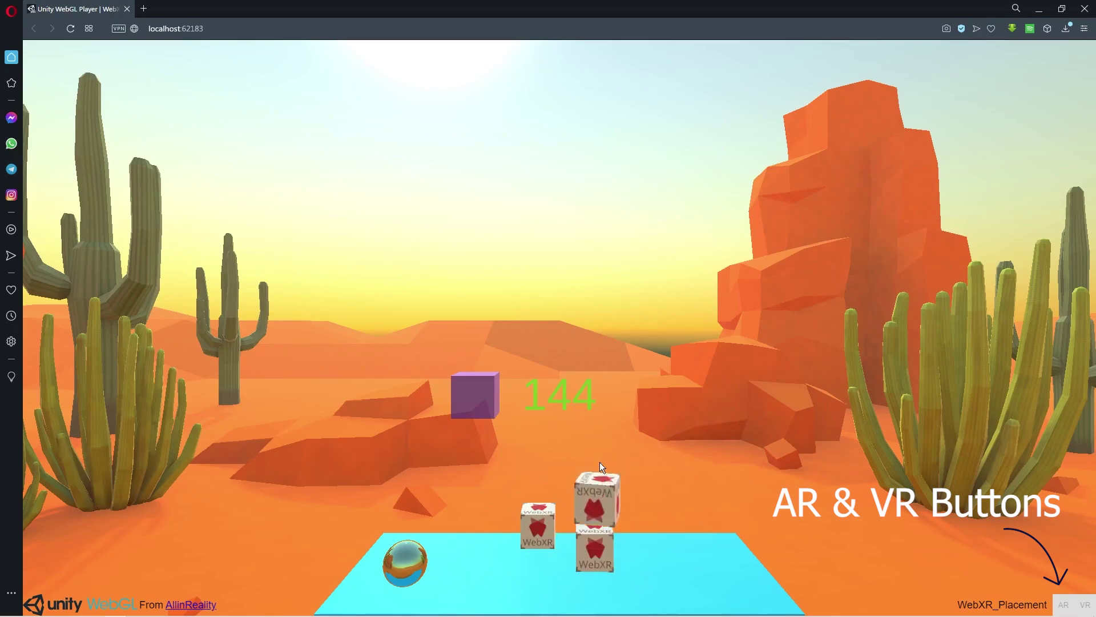
- Return to Unity and inspect the contents of the webxr folder under Assets > Packages
key("alt+Tab")
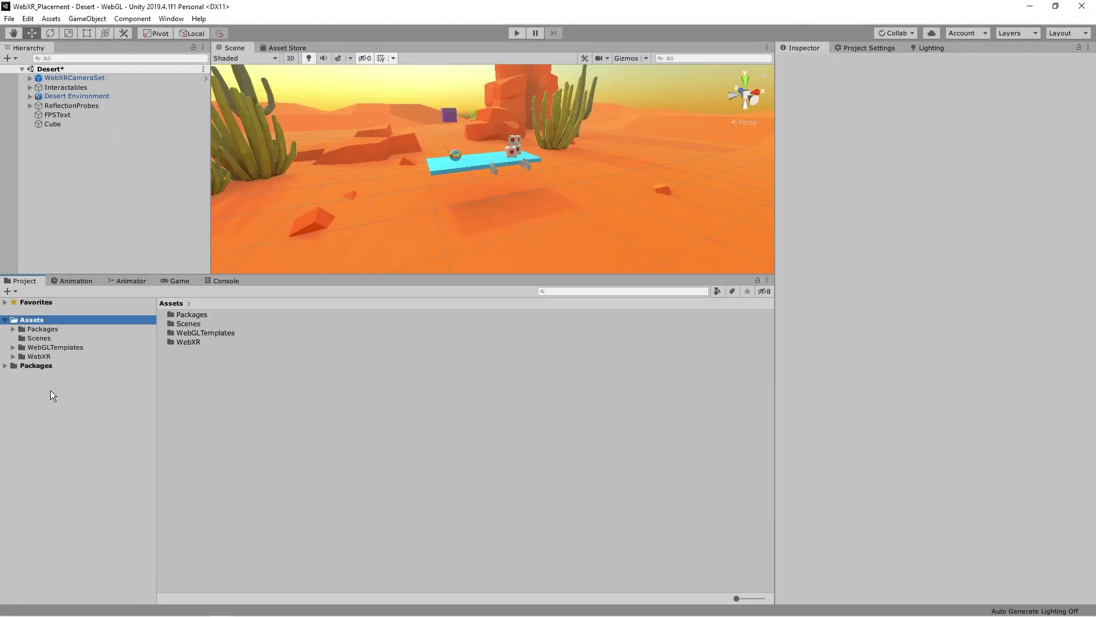
left_click(46, 329)
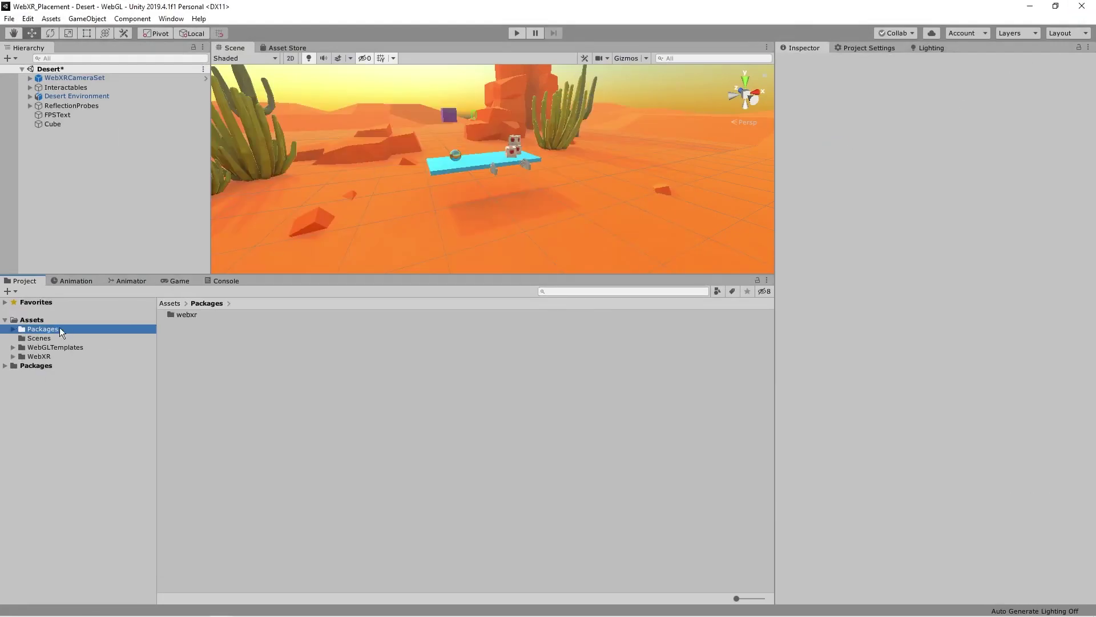
left_click(16, 330)
left_click(21, 338)
left_click(46, 338)
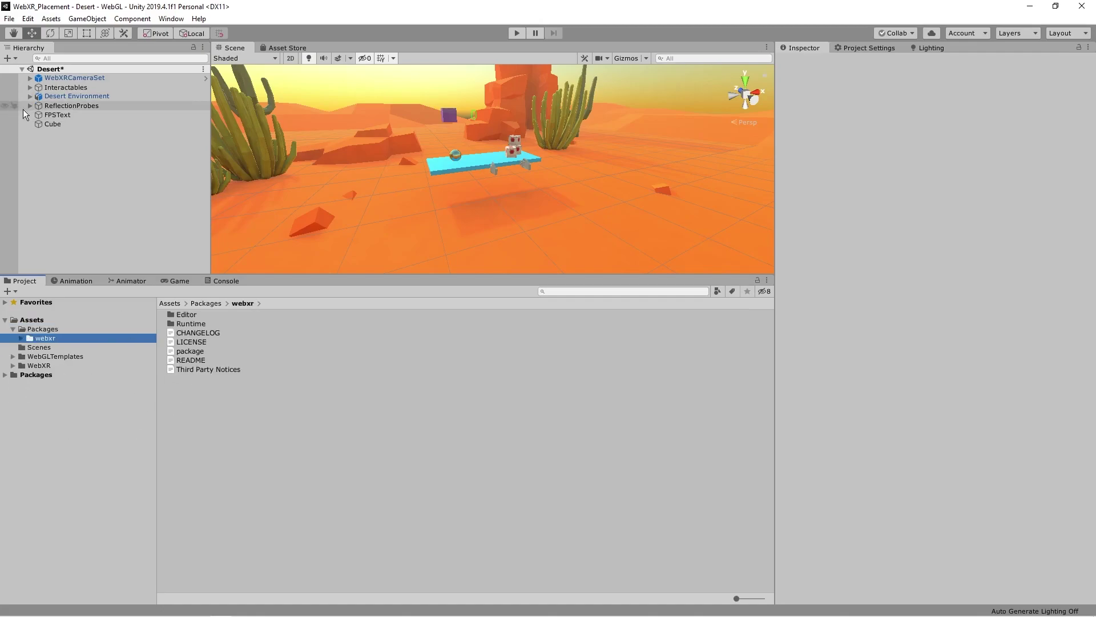
- Bring the Animals package from the Desktop folder into the Unity project and import all its contents
key("alt+Tab")
key("Tab")
key("Tab")
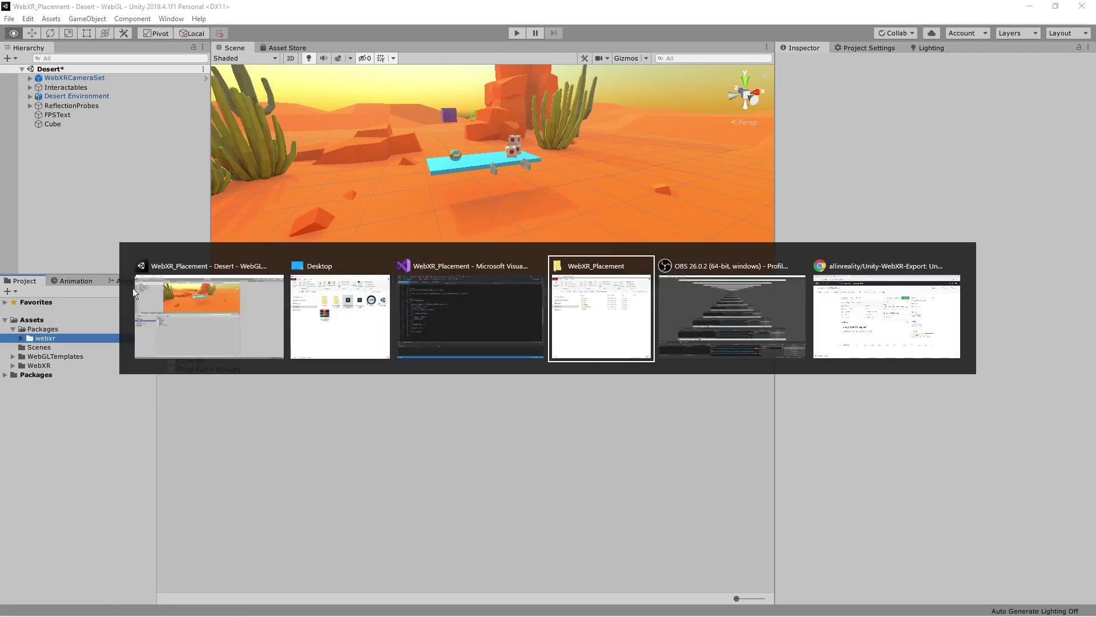
left_click(341, 314)
left_click_drag(468, 287, 518, 423)
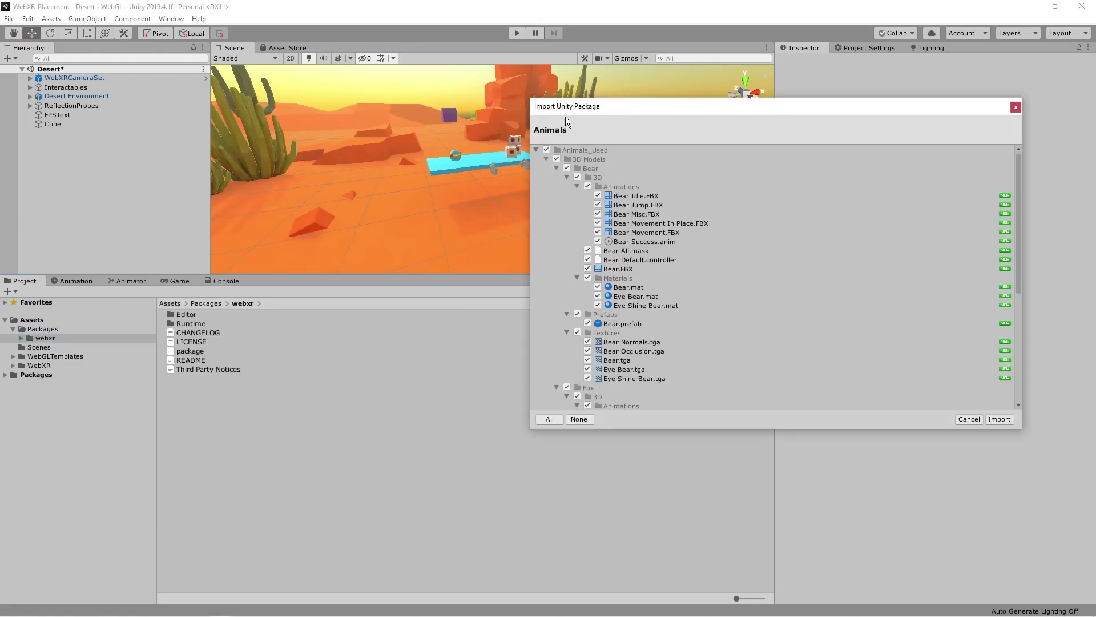
left_click(1003, 417)
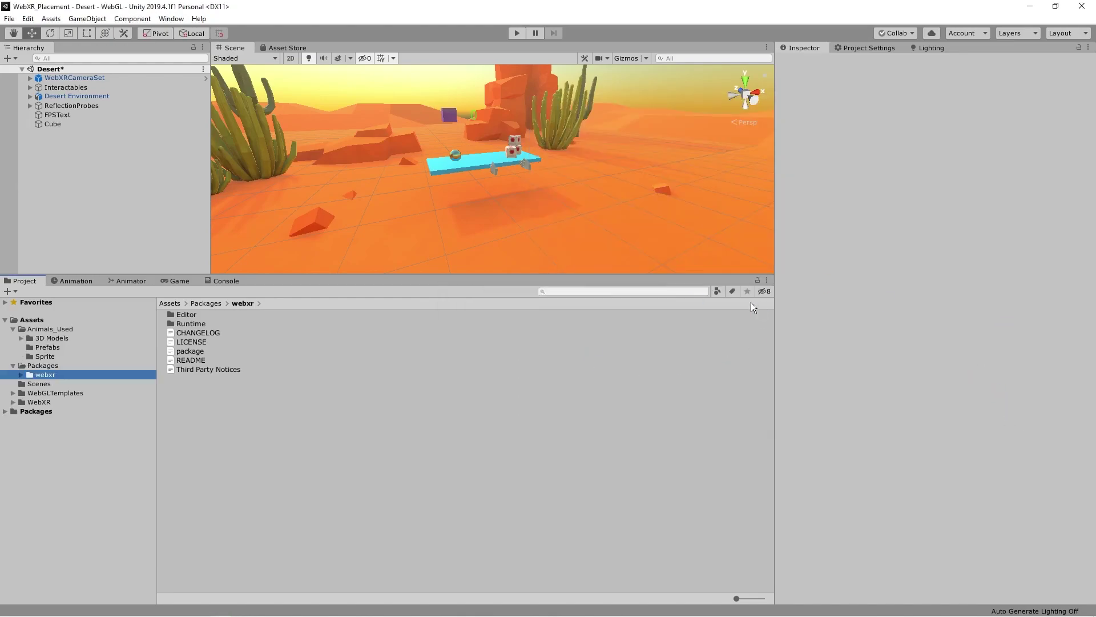
- Add the PlacementSet prefab from Animals_Used > Prefabs as a child of Desert Environment and focus the scene view on it
left_click(43, 347)
left_click_drag(198, 314, 50, 101)
double_click(64, 169)
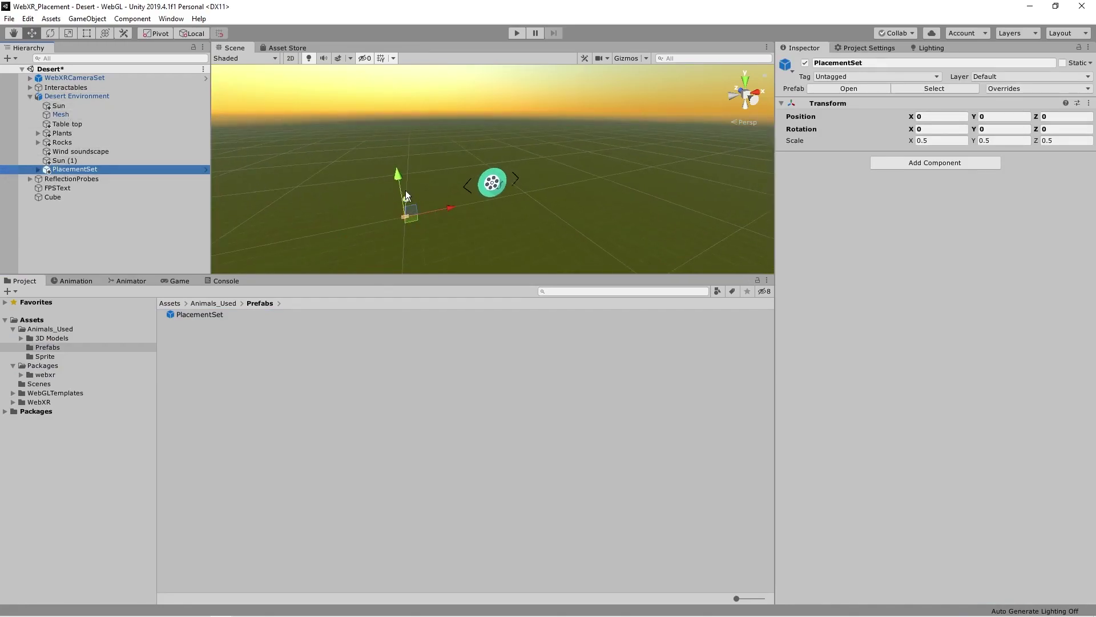
- Set the Game view to the Mobile (1080x1920) resolution and test the scene briefly in Play mode
left_click(76, 281)
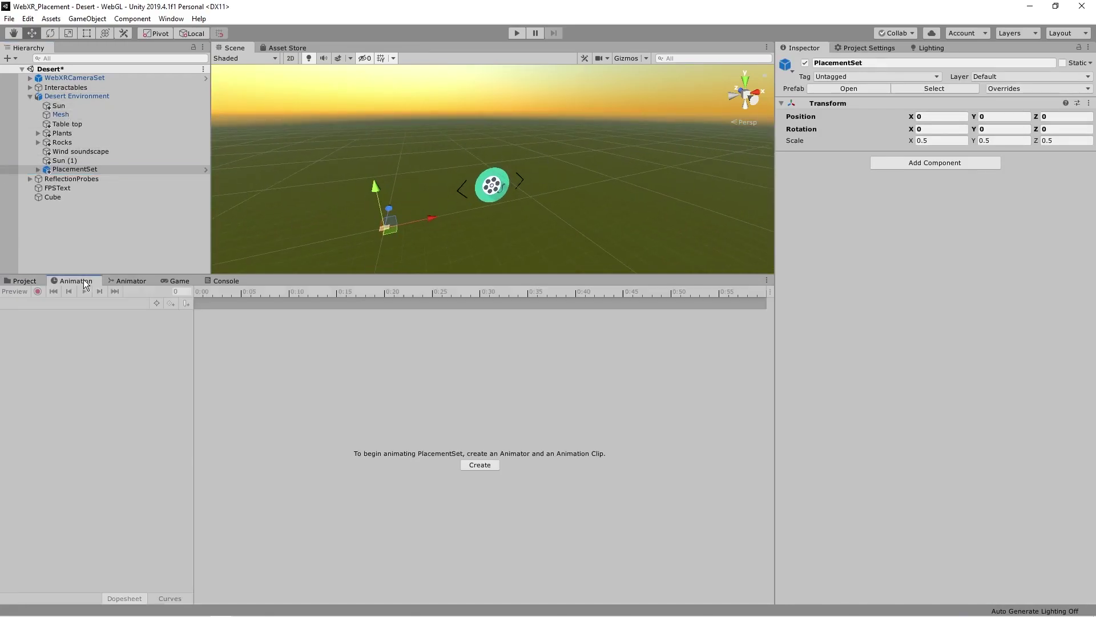
left_click(177, 281)
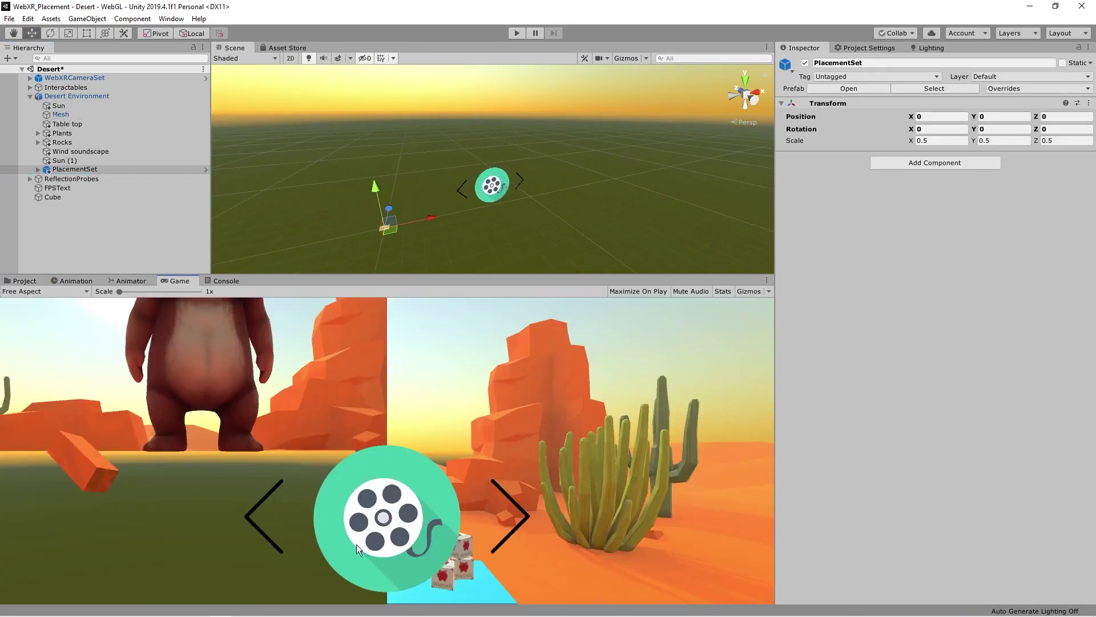
left_click(28, 292)
left_click(49, 439)
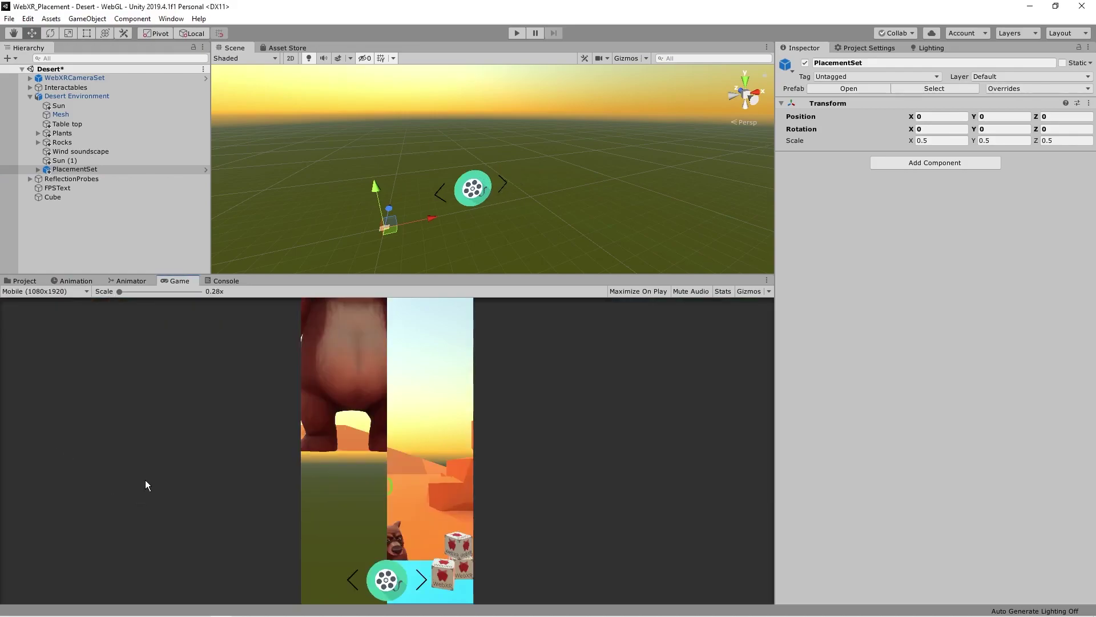
left_click(44, 292)
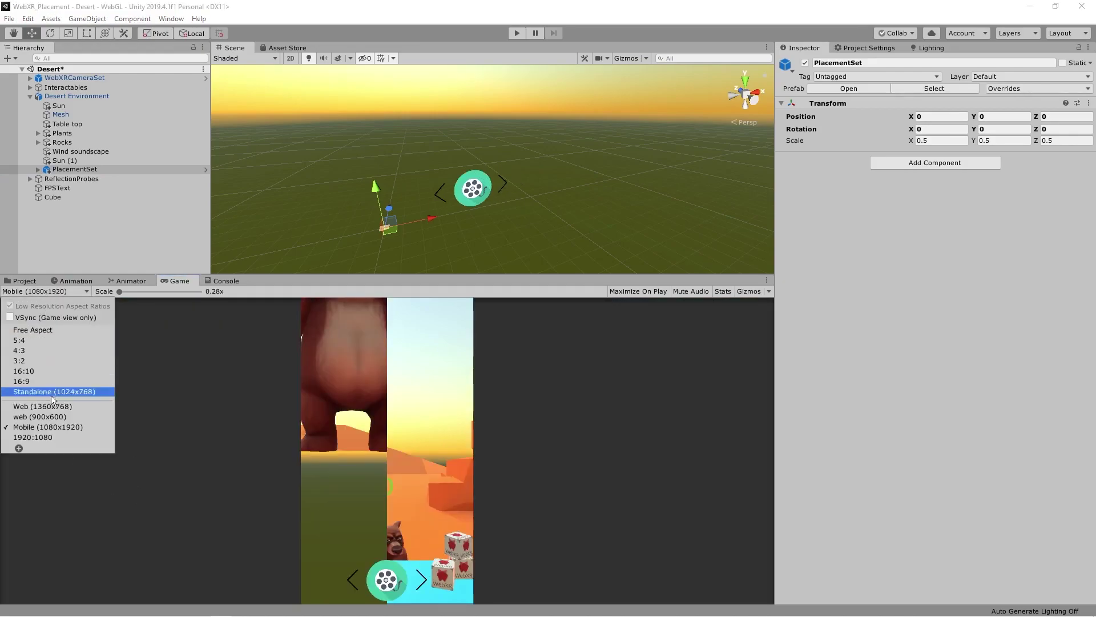
left_click(54, 439)
left_click(26, 294)
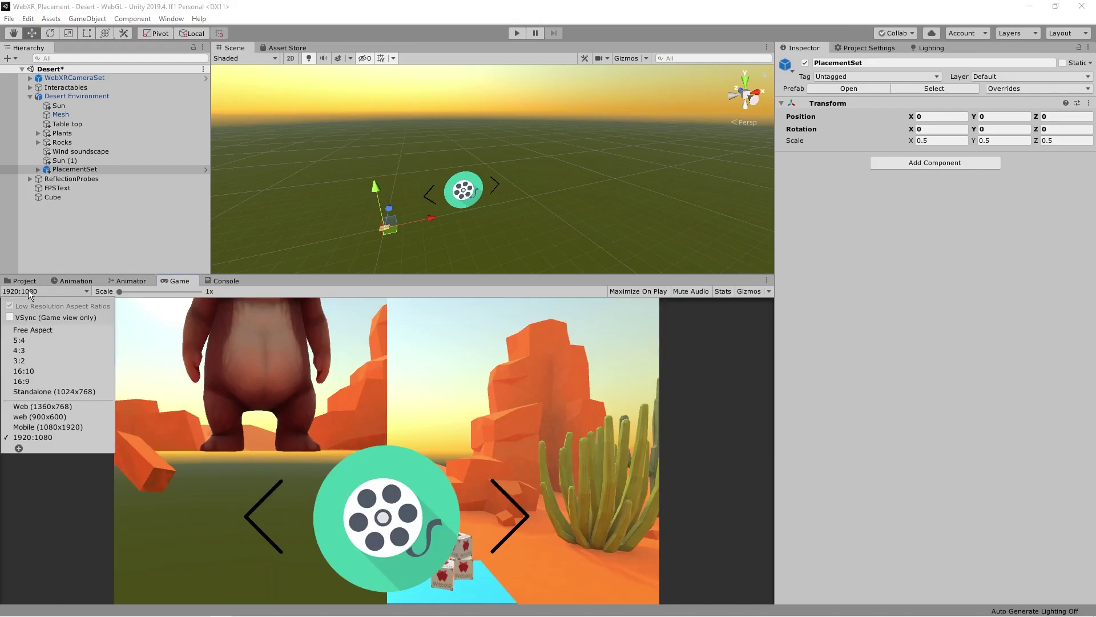
left_click(54, 427)
key("ctrl+p")
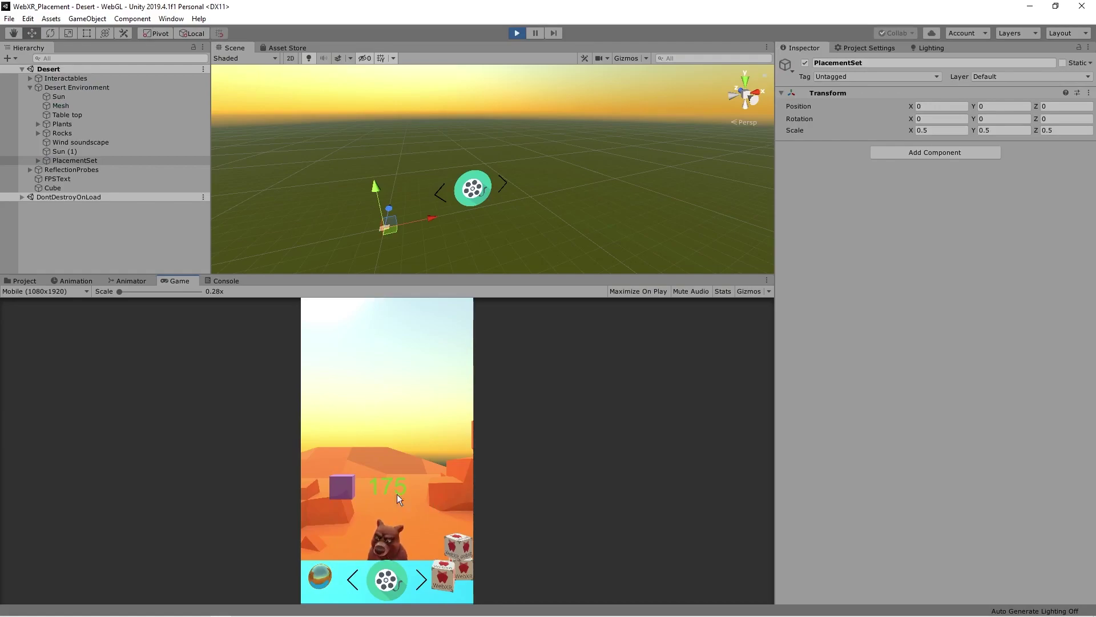
left_click(516, 34)
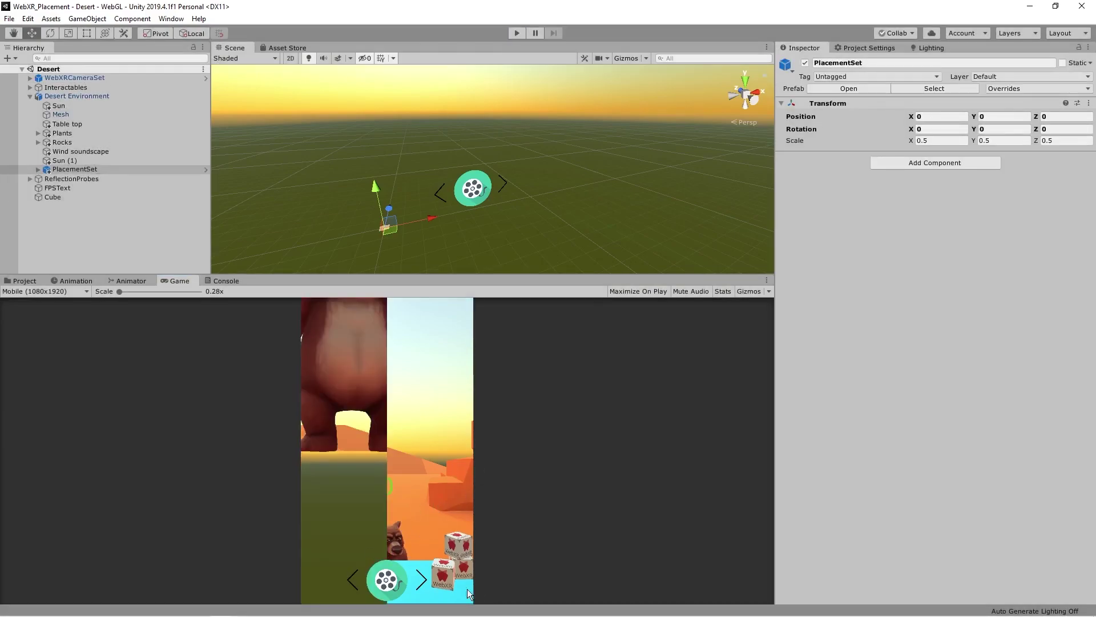
- Expand the Rocks and Plants groups under Desert Environment and inspect the individual cactus objects
left_click(65, 142)
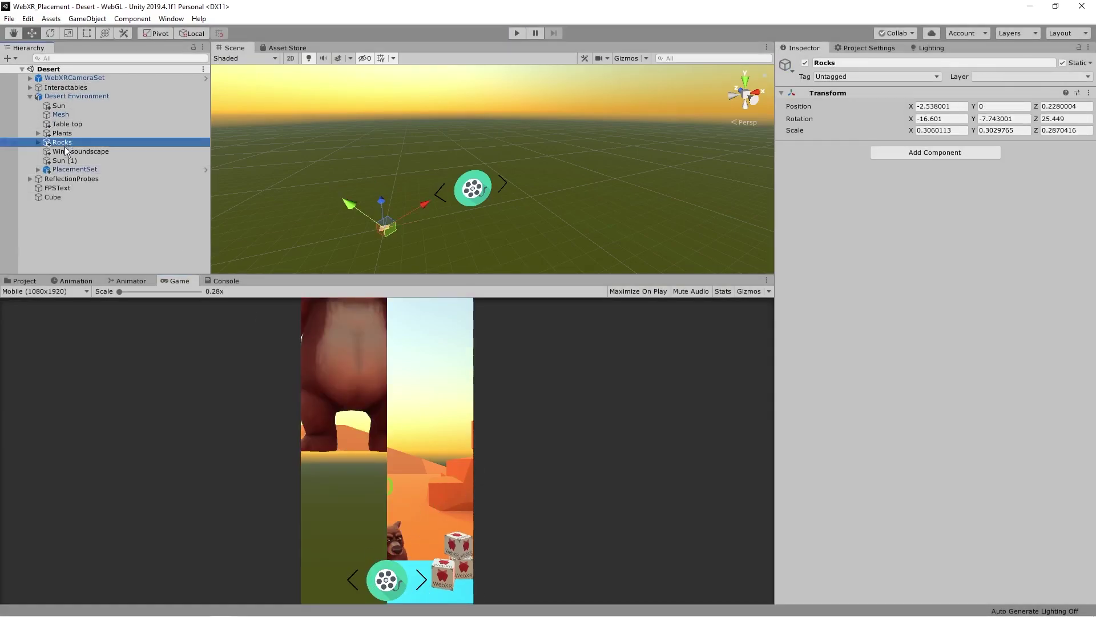
left_click(62, 151)
left_click(38, 142)
left_click(57, 143)
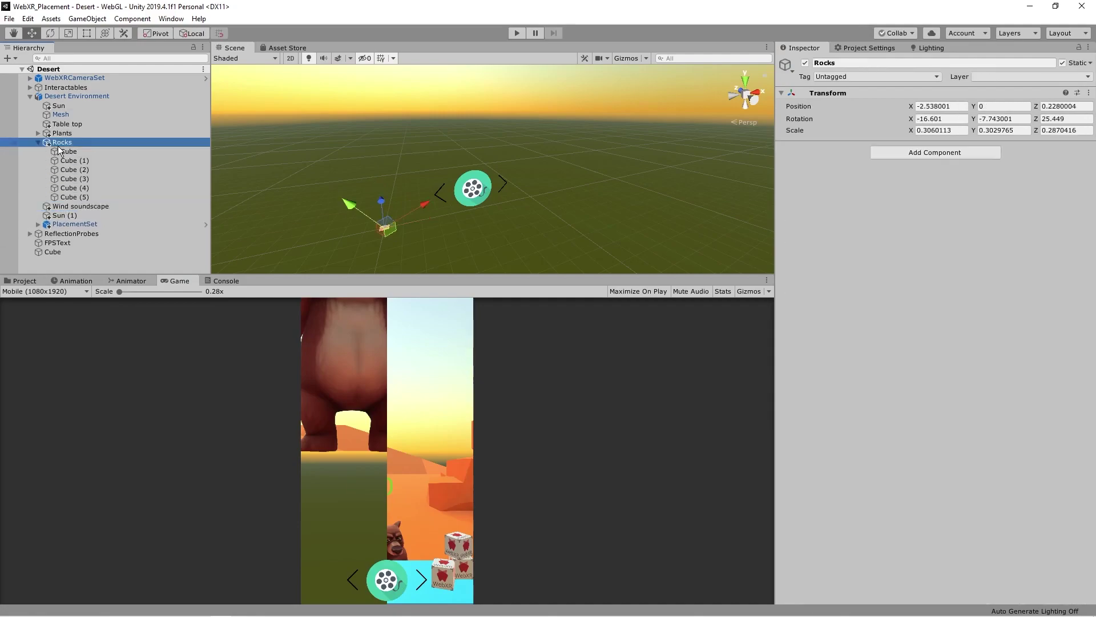
left_click(38, 133)
left_click(62, 134)
left_click(60, 114)
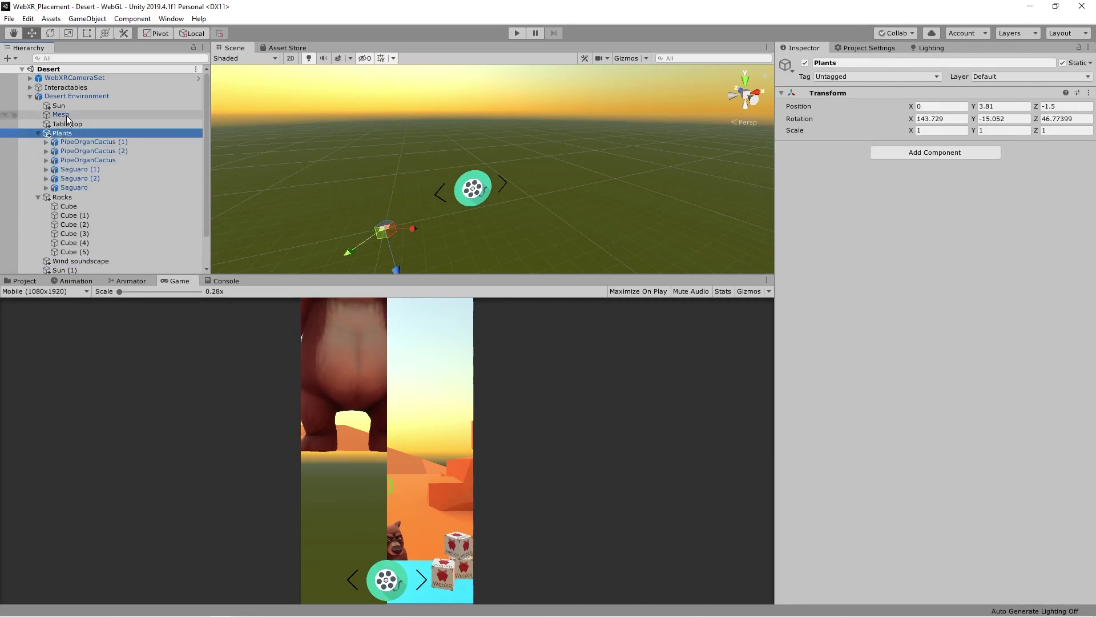
left_click(128, 141)
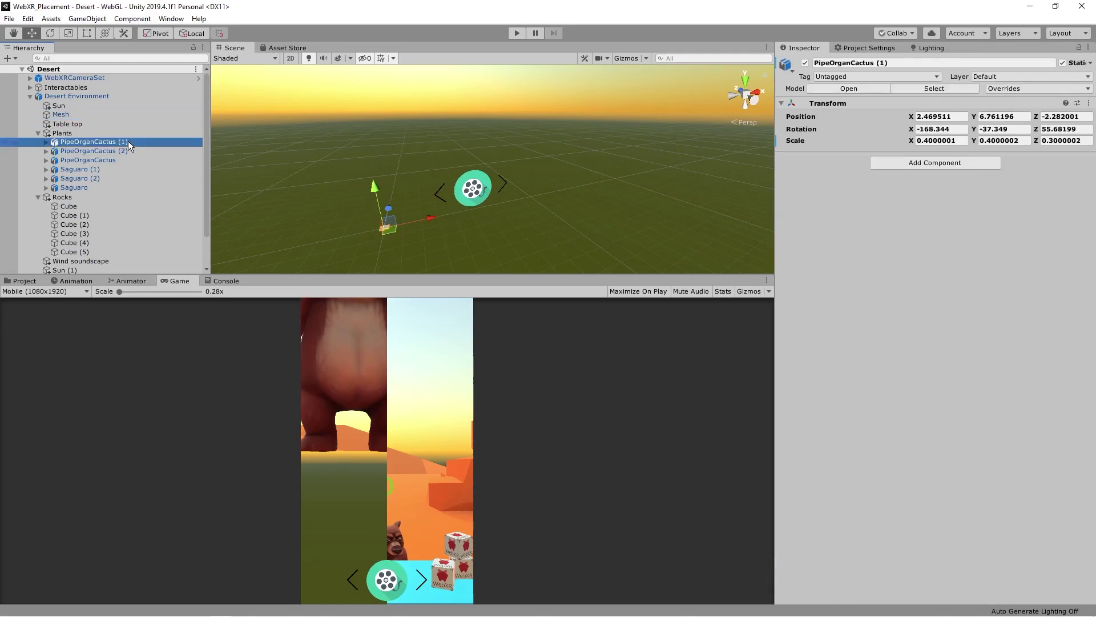
left_click(97, 170)
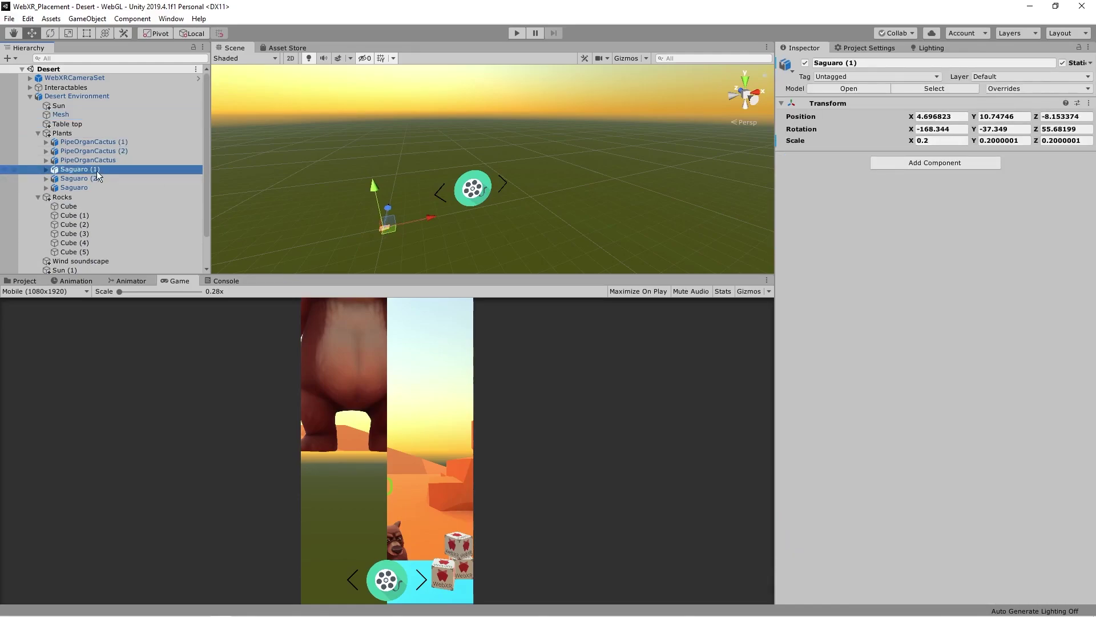
left_click(105, 152)
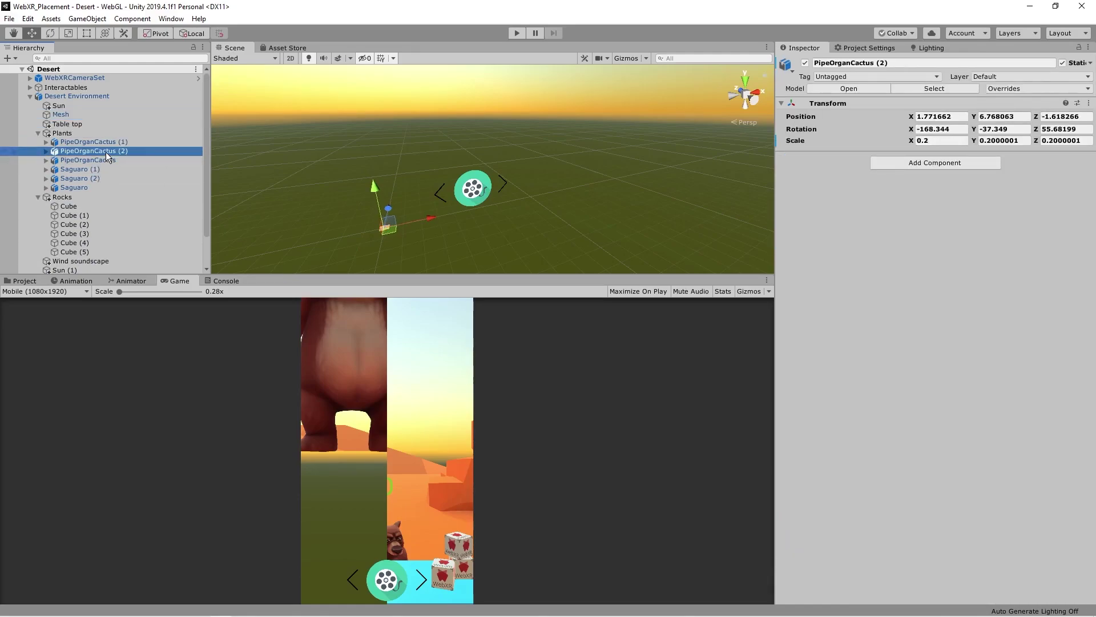
- Inspect the first rock Cube, then expand the Interactables group and inspect its Sphere (1) object
left_click(48, 88)
left_click(63, 207)
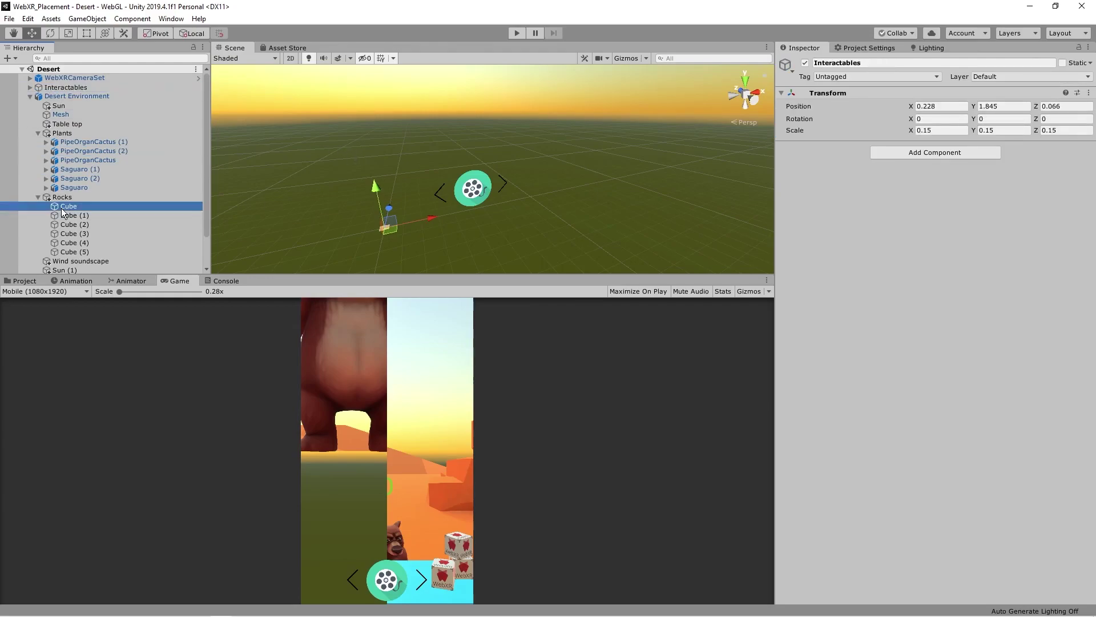
left_click(30, 87)
left_click(77, 95)
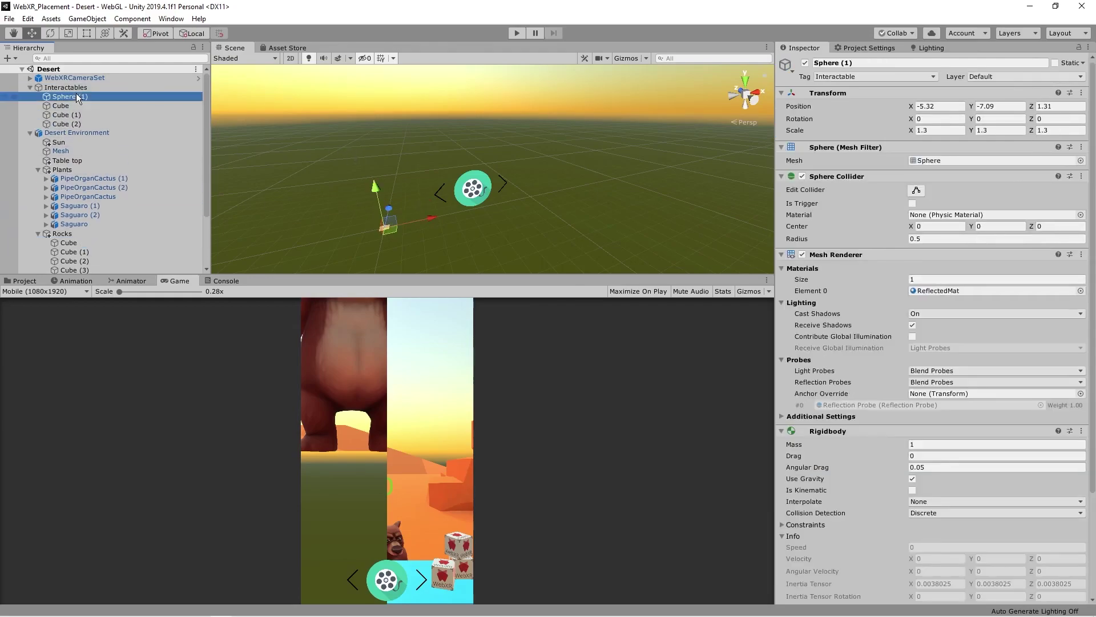
- Examine the desert terrain and the objects placed around the table in the scene view
scroll(392, 239, "up", 1)
middle_click_drag(392, 239, 433, 181)
scroll(392, 232, "up", 5)
scroll(433, 209, "up", 6)
scroll(511, 220, "up", 4)
middle_click_drag(540, 191, 504, 193)
scroll(536, 182, "down", 4)
scroll(536, 181, "up", 4)
scroll(503, 193, "up", 3)
middle_click_drag(497, 197, 501, 193)
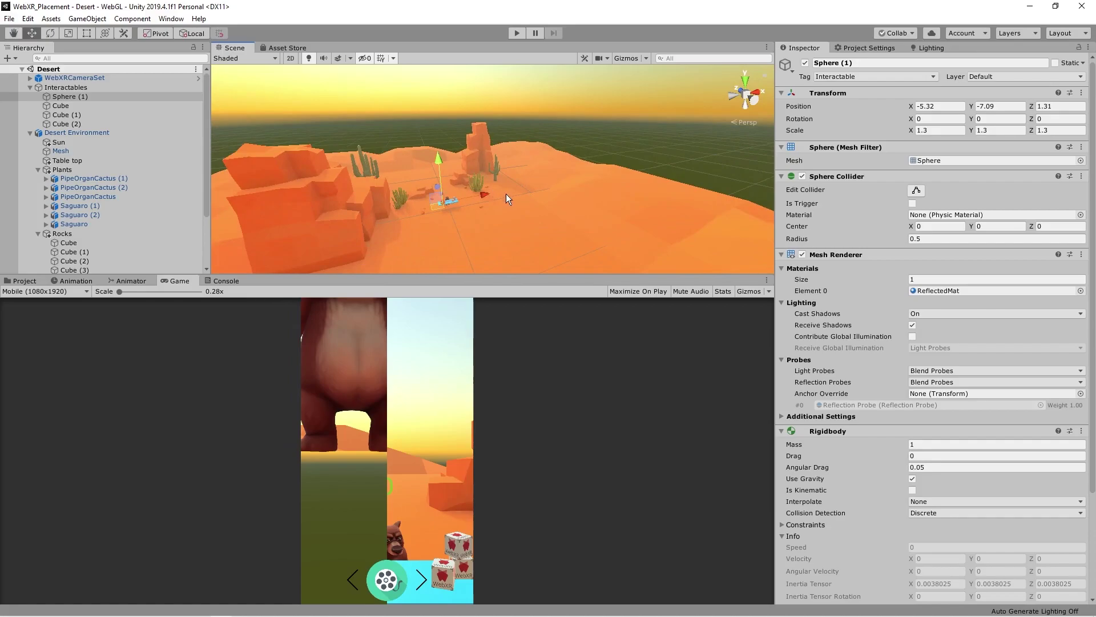
left_click(503, 194)
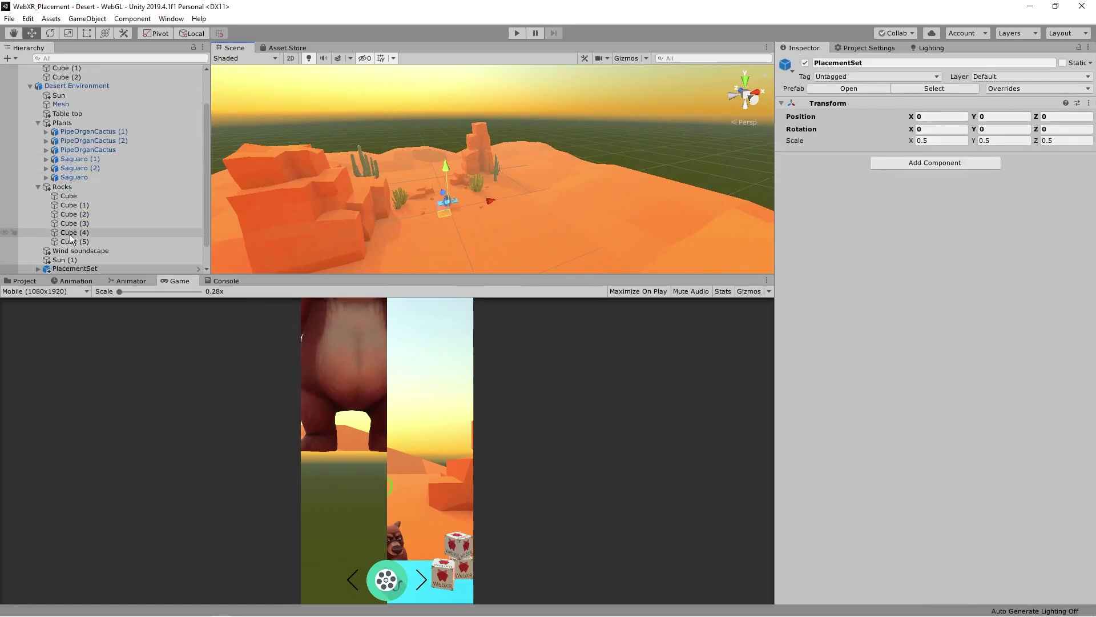
- Switch the Sun (1) light off and back on to check its effect on the scene
left_click(71, 260)
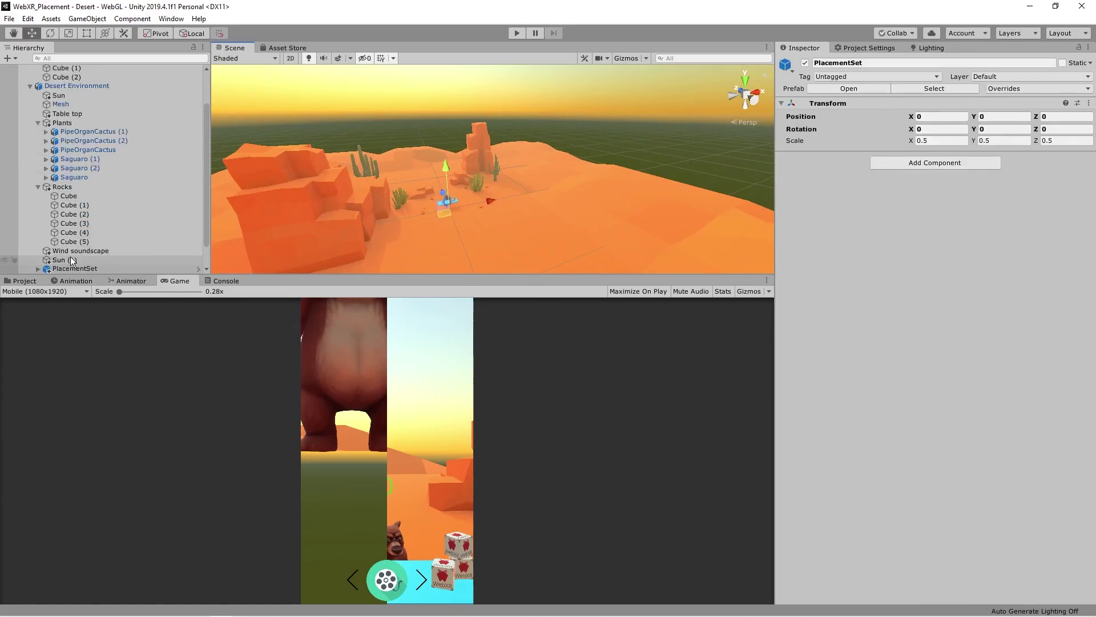
left_click(805, 63)
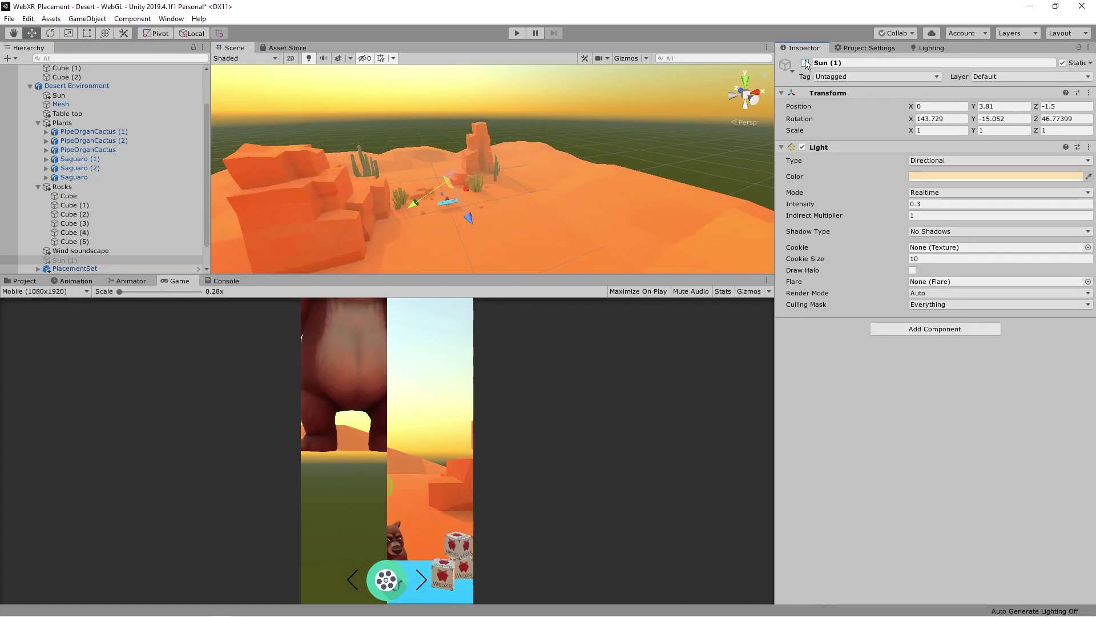
left_click(805, 63)
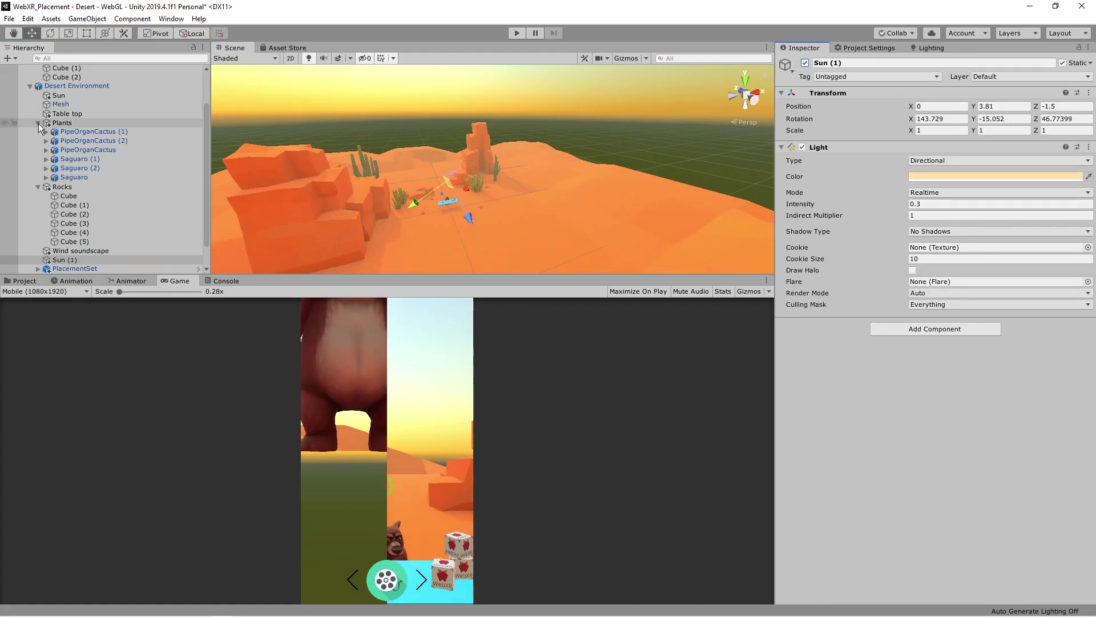
- Collapse the Plants and Rocks groups under Desert Environment and deactivate both
left_click(39, 123)
left_click(60, 163)
left_click(39, 163)
left_click(65, 170, "ctrl")
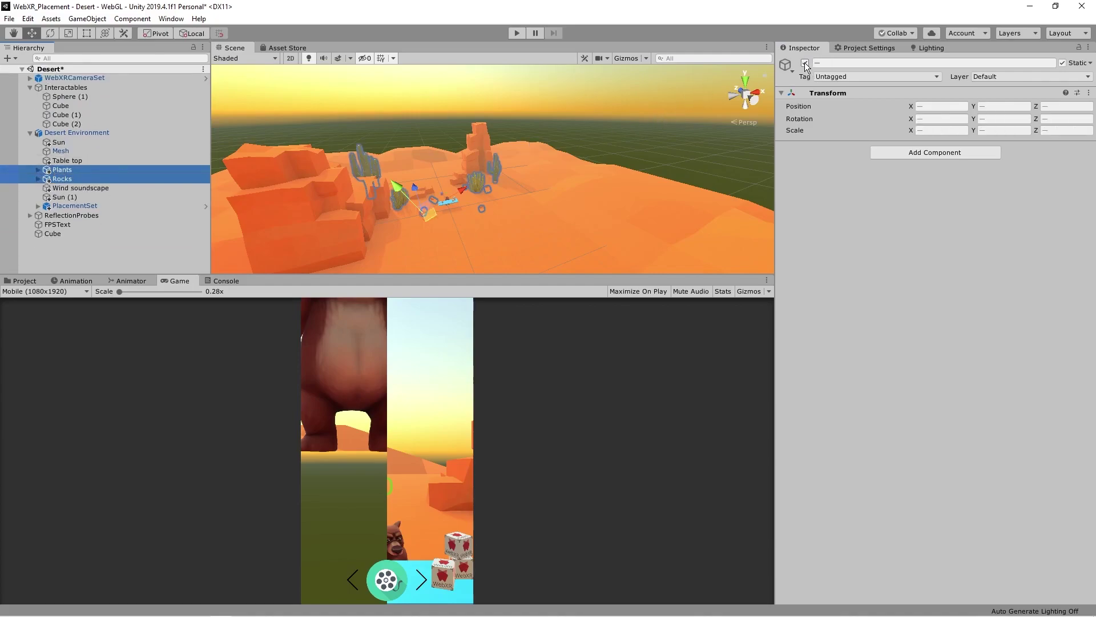
left_click(805, 63)
- Examine the Table top up close together with the bear, sphere and cubes around it
left_click(80, 161)
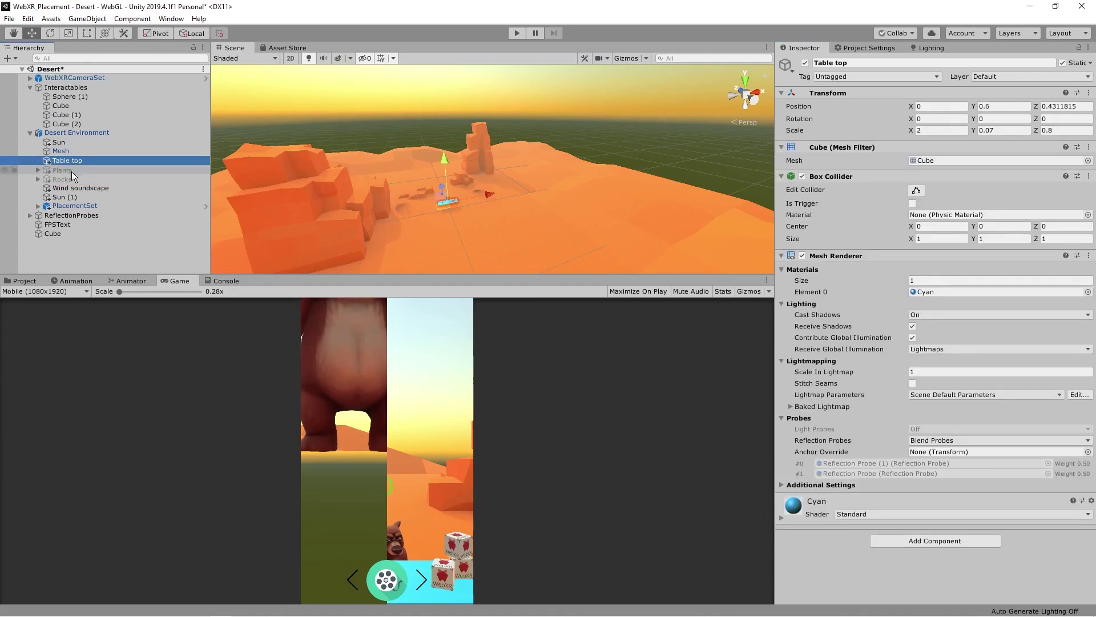
scroll(470, 190, "up", 8)
scroll(468, 190, "down", 6)
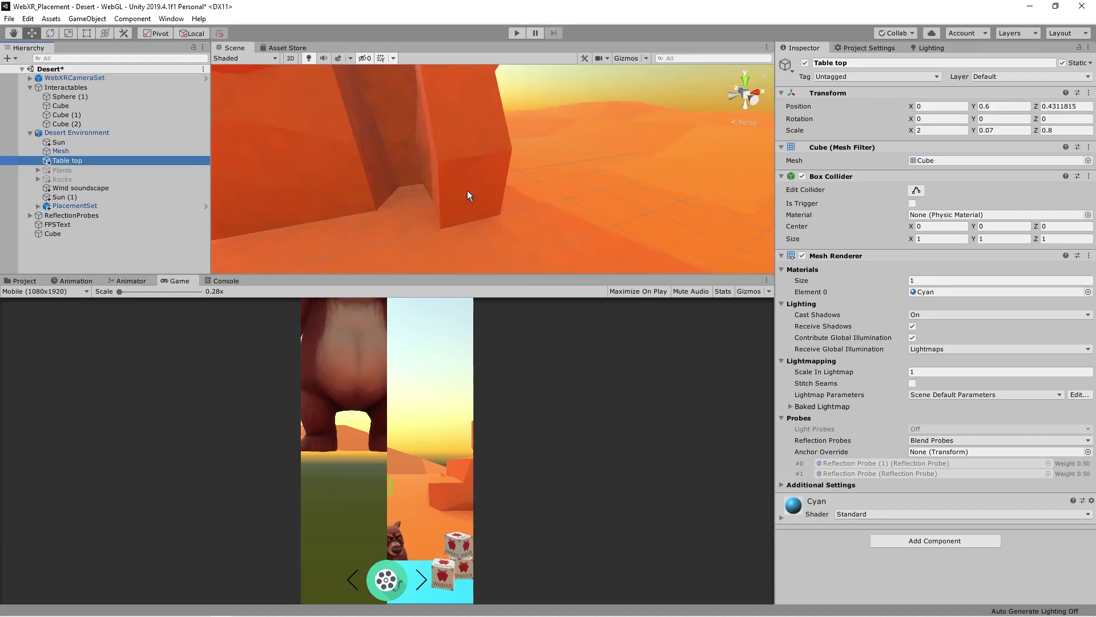
mouse_move(461, 190)
middle_mouse_down()
mouse_move(475, 181)
mouse_move(464, 190)
middle_mouse_up()
scroll(464, 189, "down", 5)
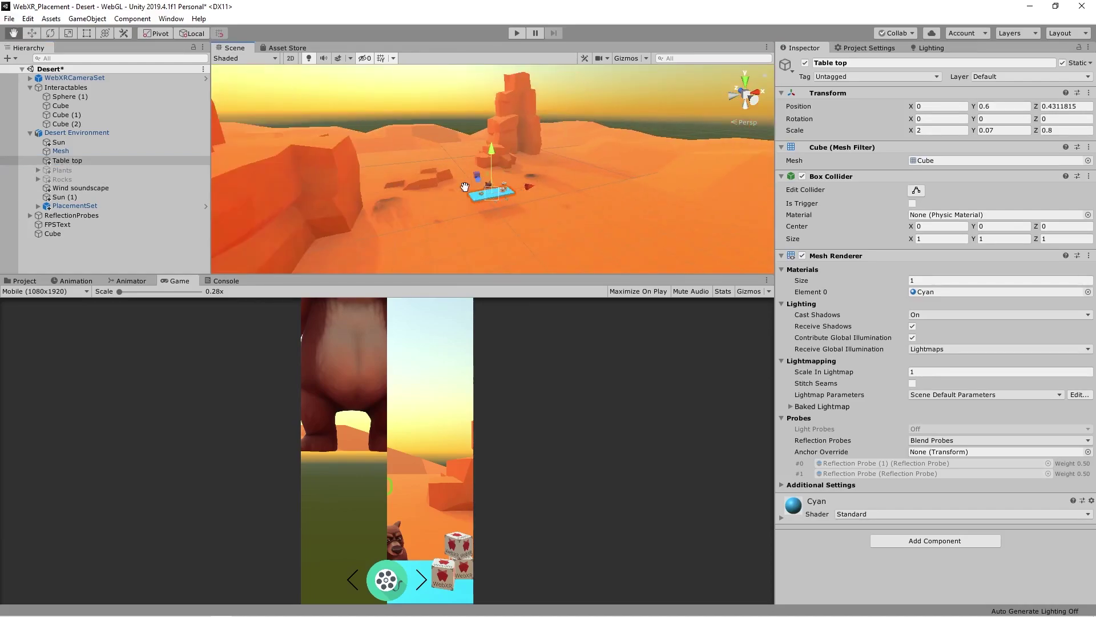
scroll(475, 192, "up", 6)
scroll(475, 193, "down", 6)
right_click_drag(474, 193, 485, 220)
scroll(502, 214, "up", 5)
key("s")
key("w")
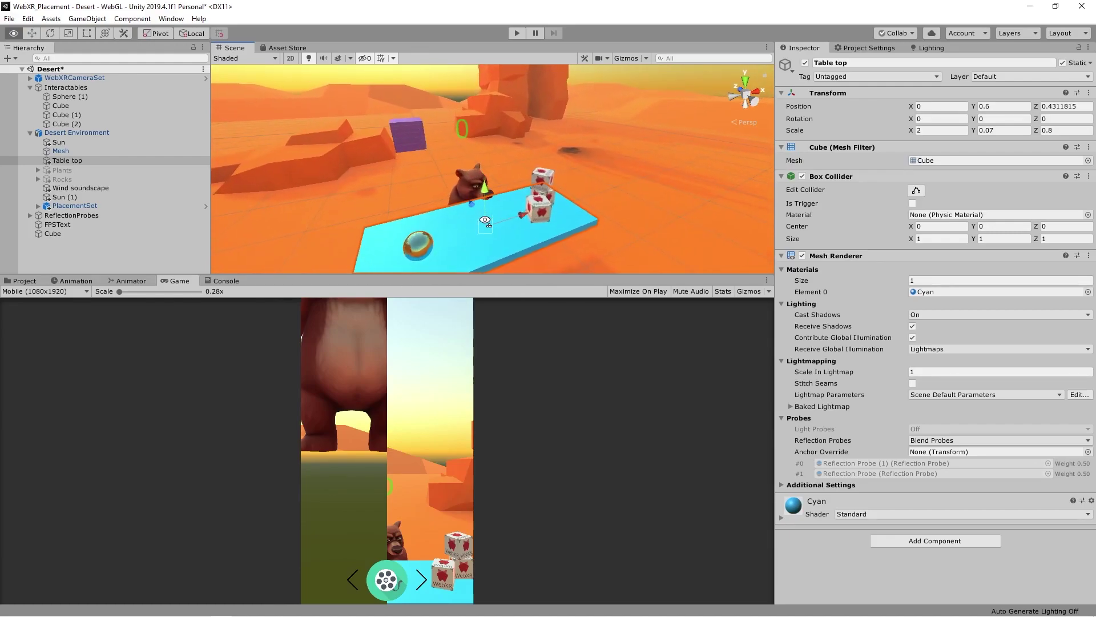
- Inspect the Mesh, Wind soundscape and Sun (1) objects in the Desert Environment
left_click(87, 152)
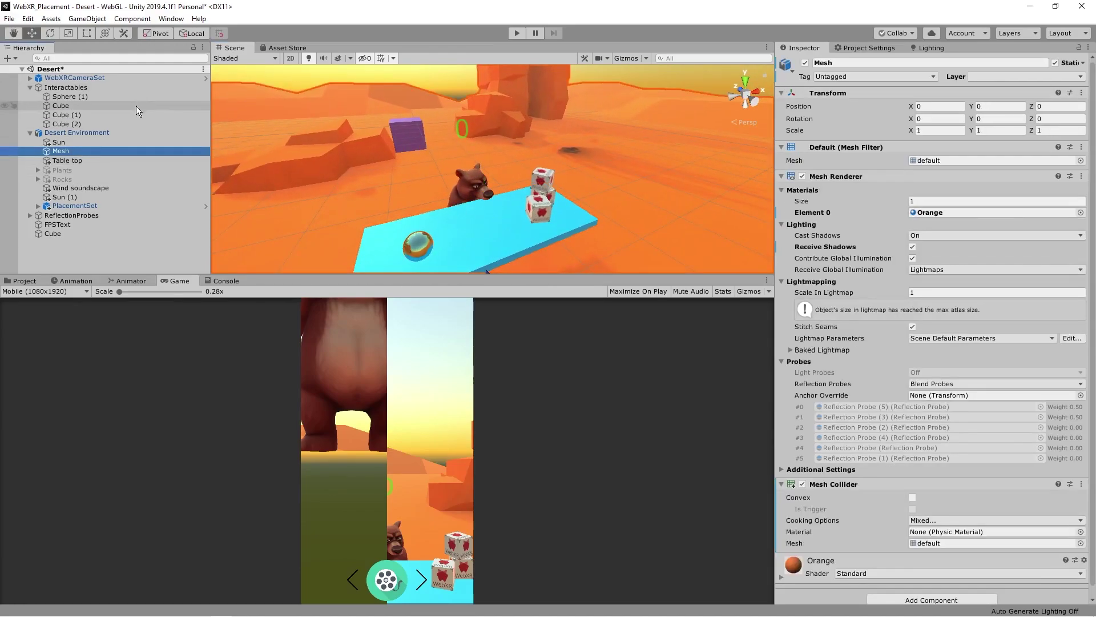
left_click(115, 132)
left_click(128, 188)
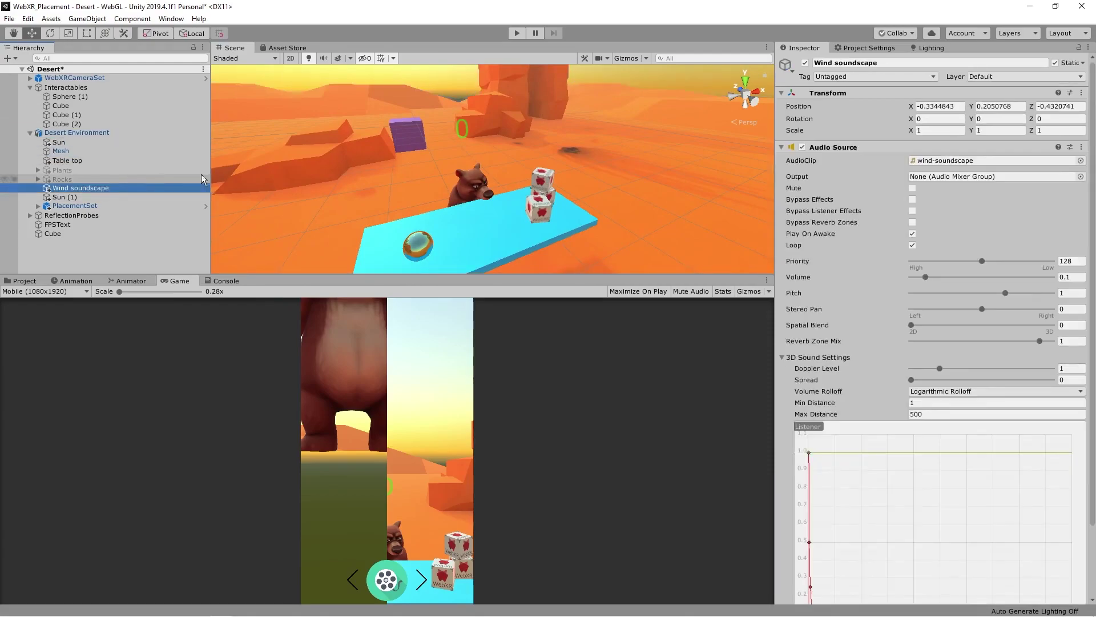
left_click(806, 63)
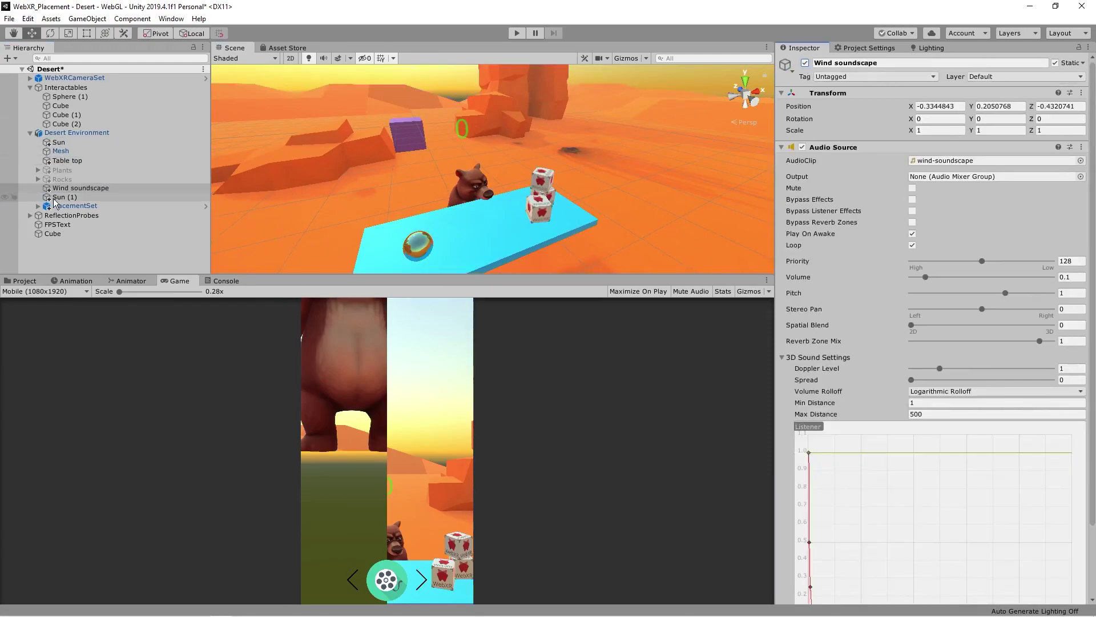
left_click(90, 198)
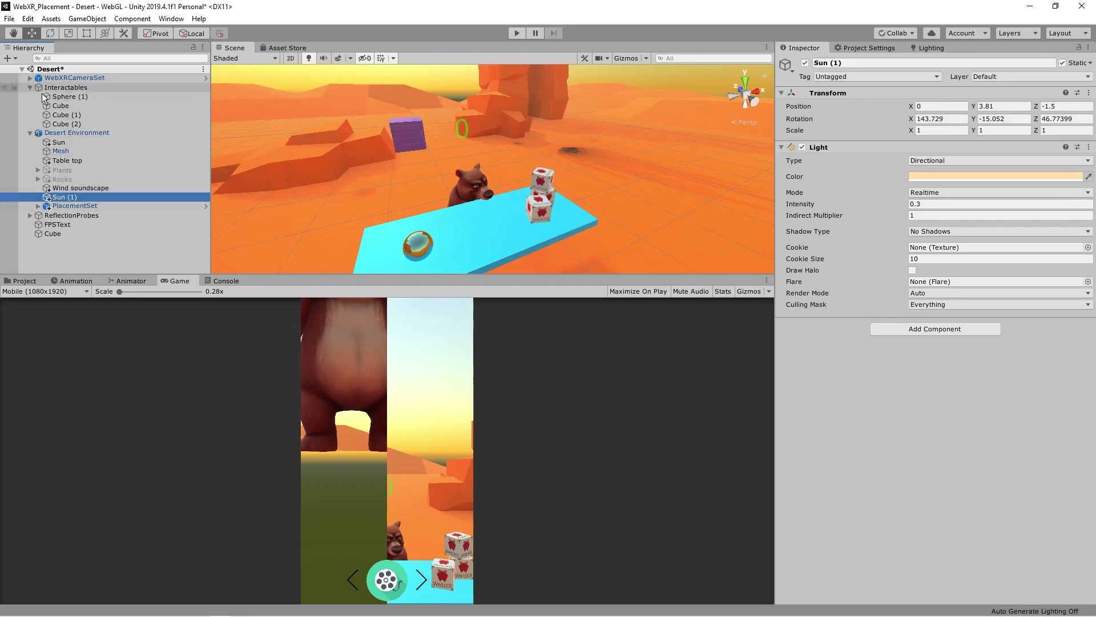
- Deactivate the Sphere (1), Cube, Cube (1) and Cube (2) objects under Interactables
left_click(67, 125)
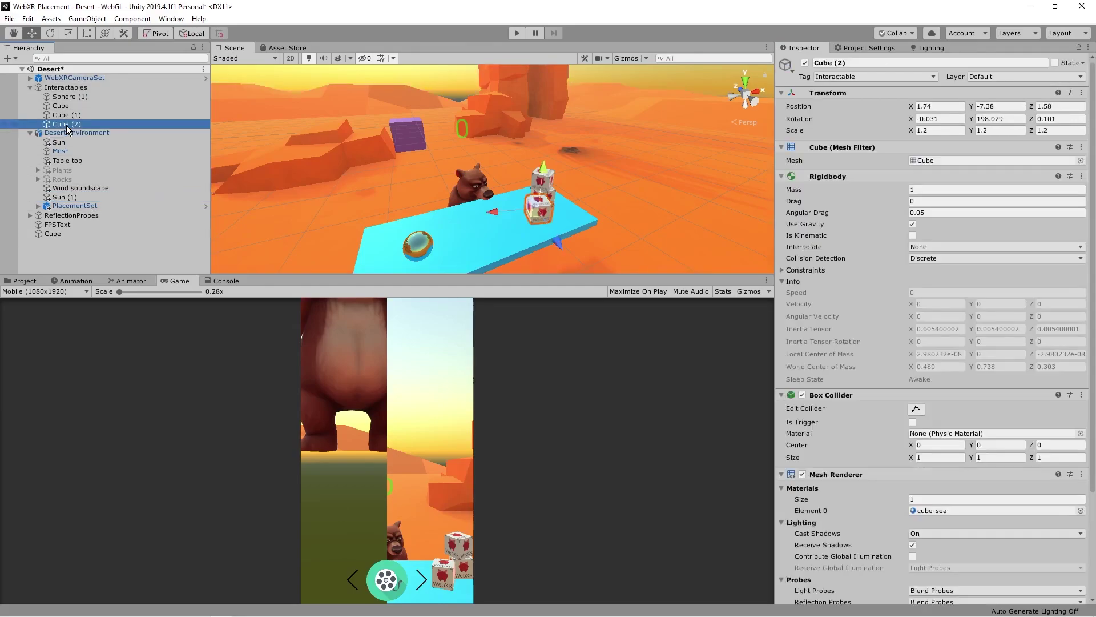
left_click(74, 97, "shift")
left_click(806, 63)
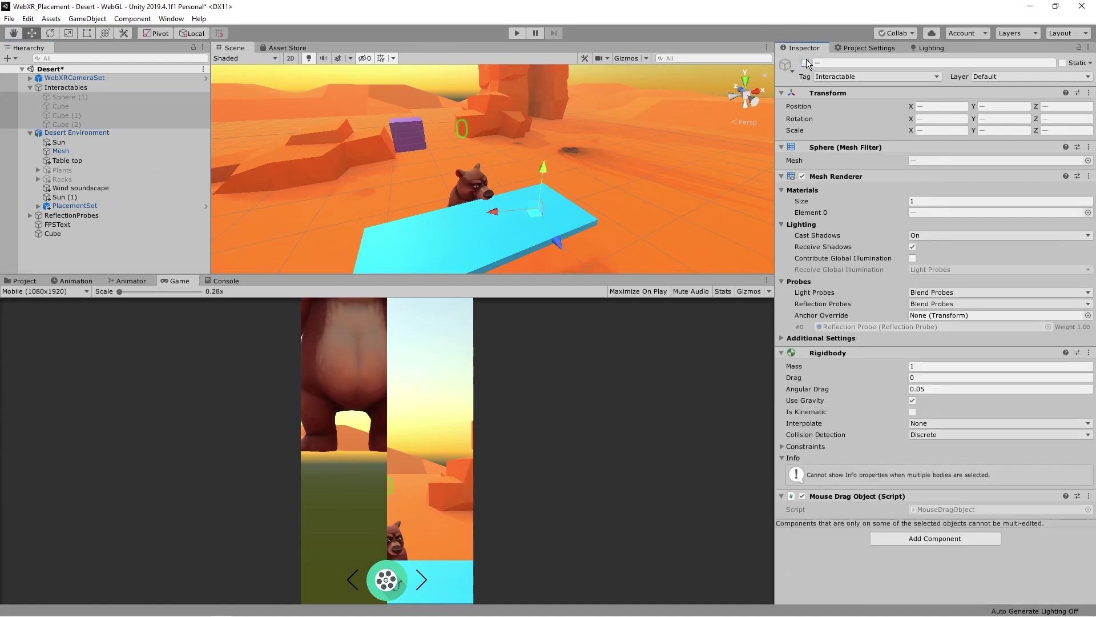
- Deactivate the cyan Table top in front of the bear
left_click(584, 223)
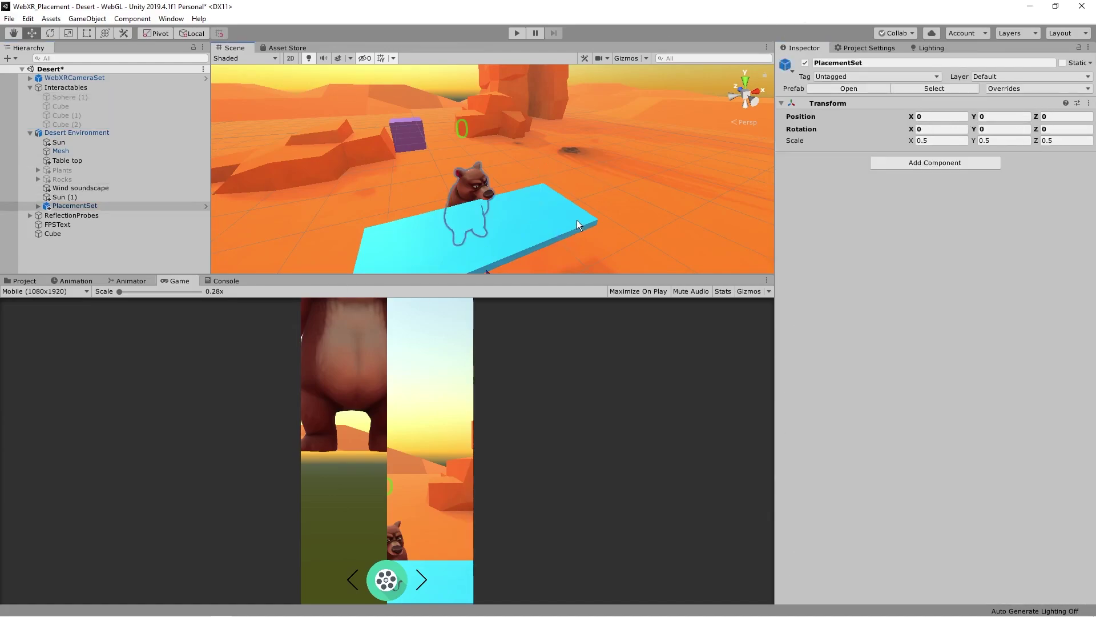
left_click(451, 231)
left_click(461, 228)
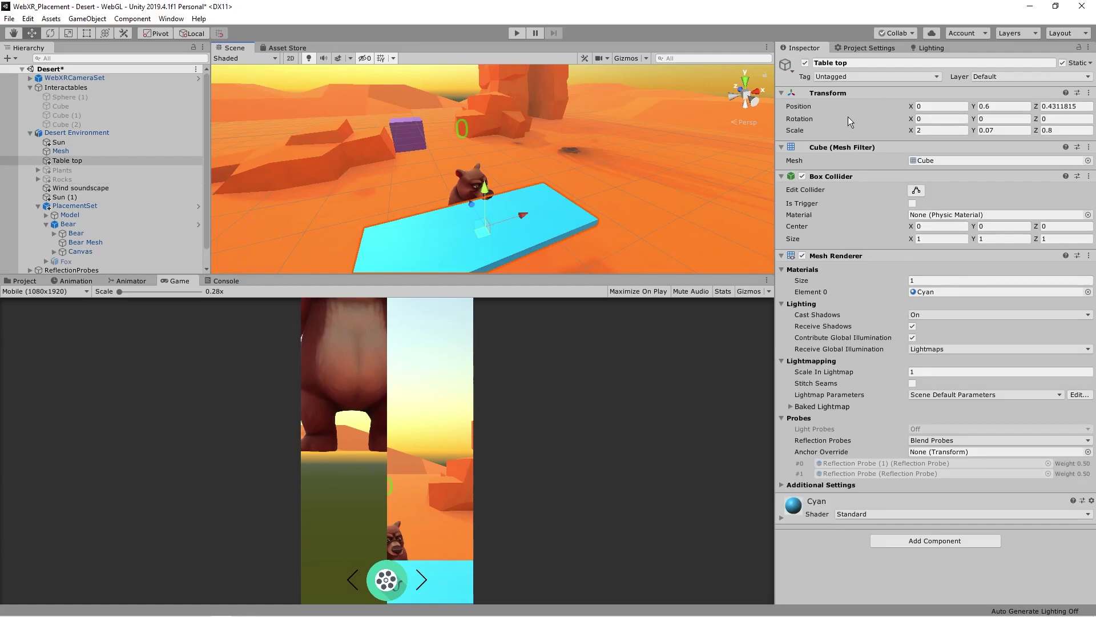
left_click(806, 63)
left_click(805, 63)
left_click(805, 63)
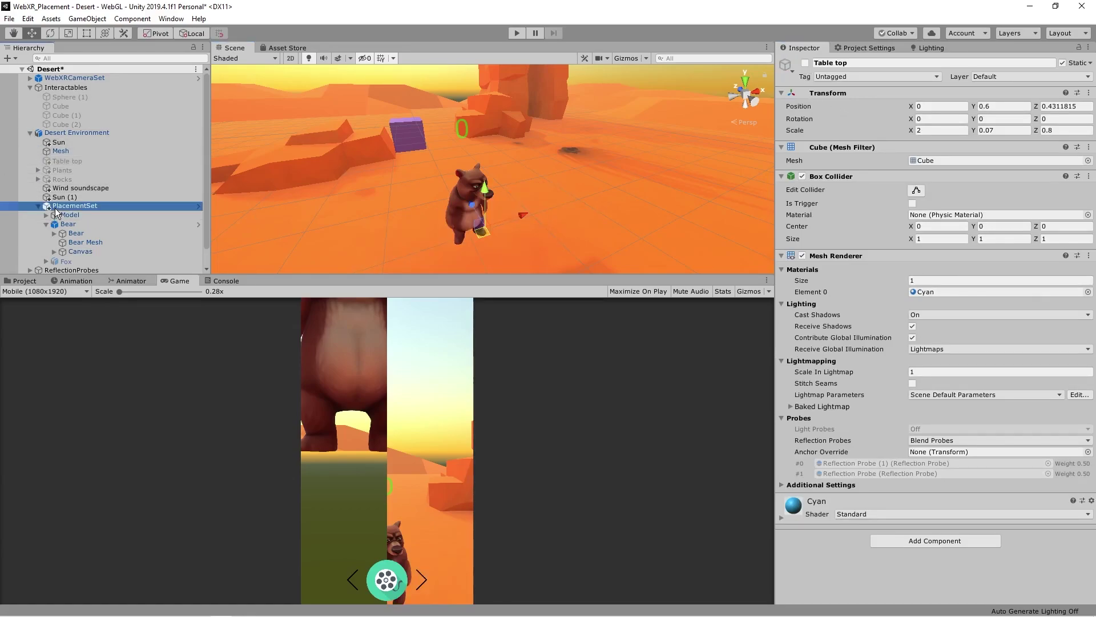
- Deactivate the desert terrain Mesh and the purple Cube beside the FPS text
left_click(56, 204)
left_click(55, 198)
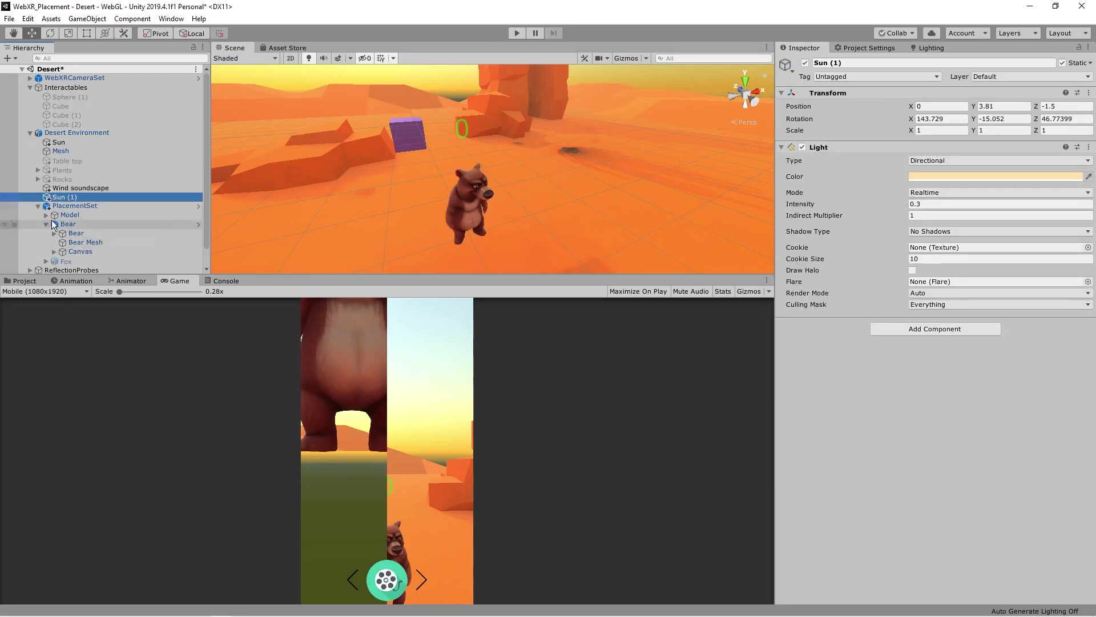
left_click(63, 152)
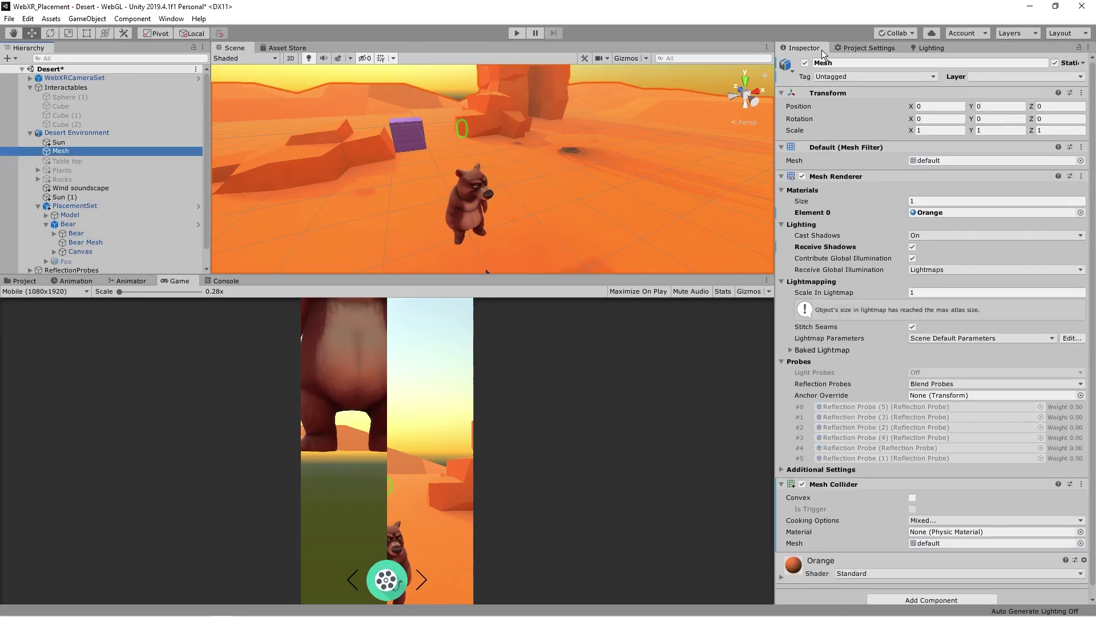
left_click(805, 62)
left_click(416, 135)
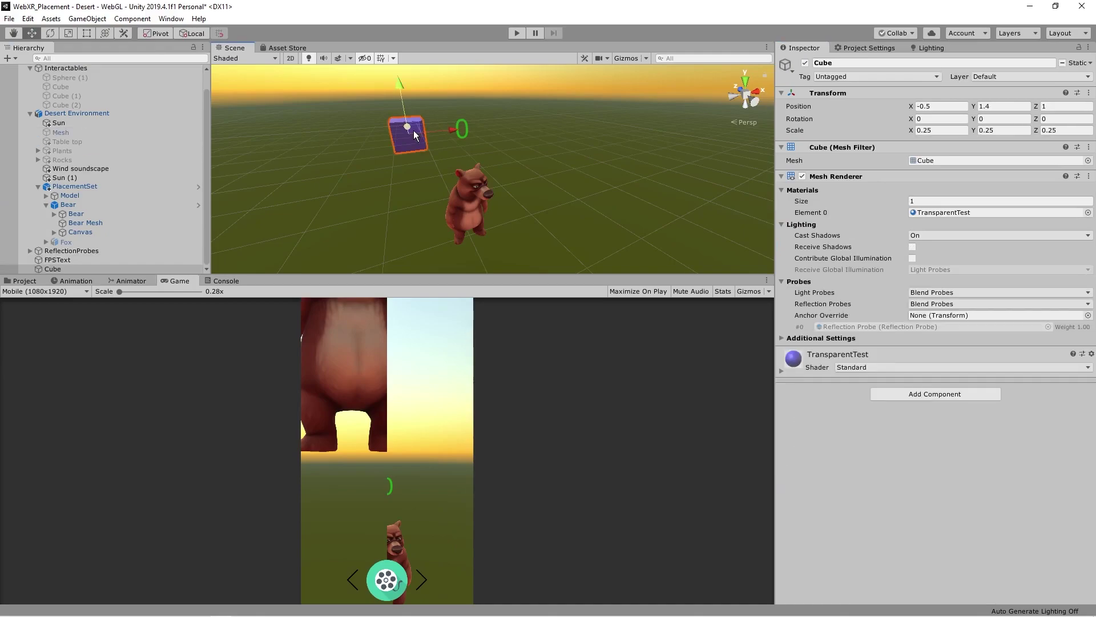
left_click(805, 63)
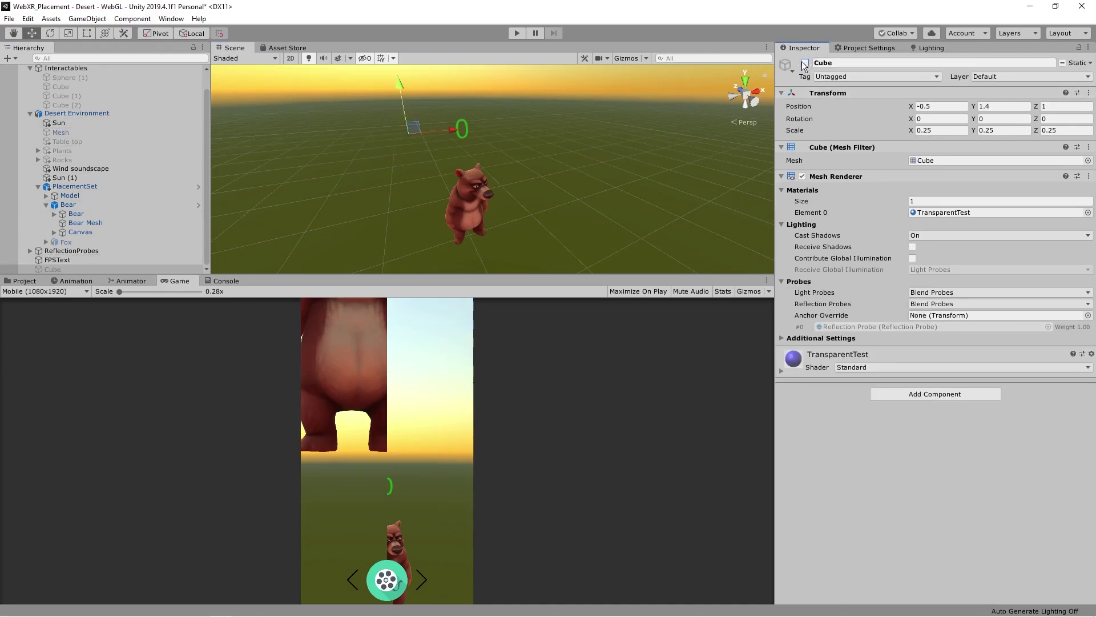
- Collapse the Interactables and Desert Environment groups, and test the scene briefly in Play mode
scroll(59, 124, "up", 1)
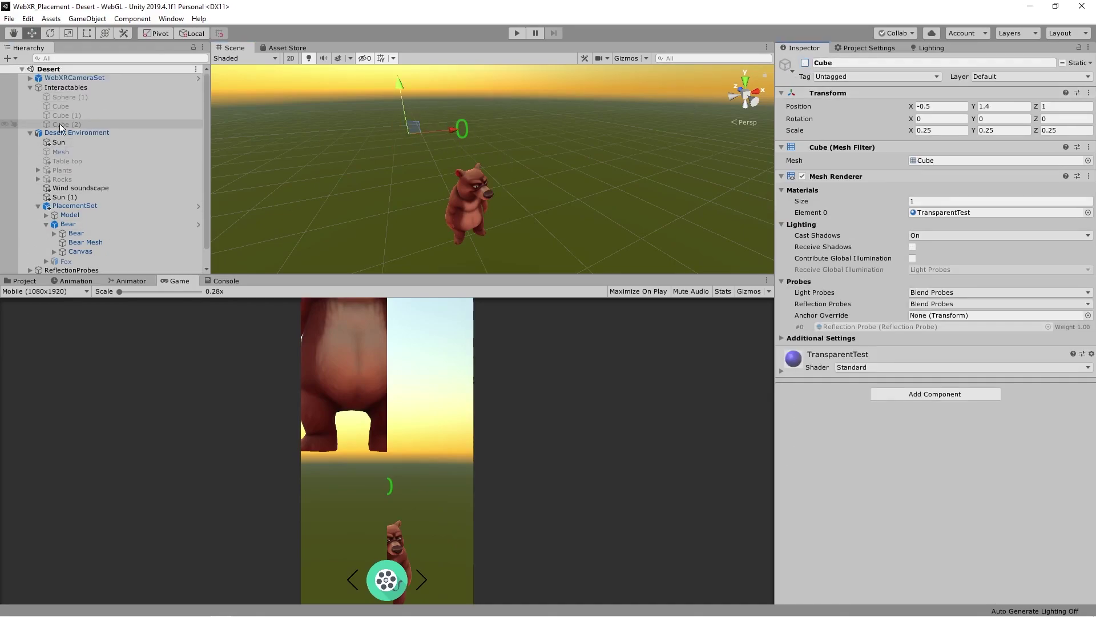
left_click(29, 88)
left_click(29, 96)
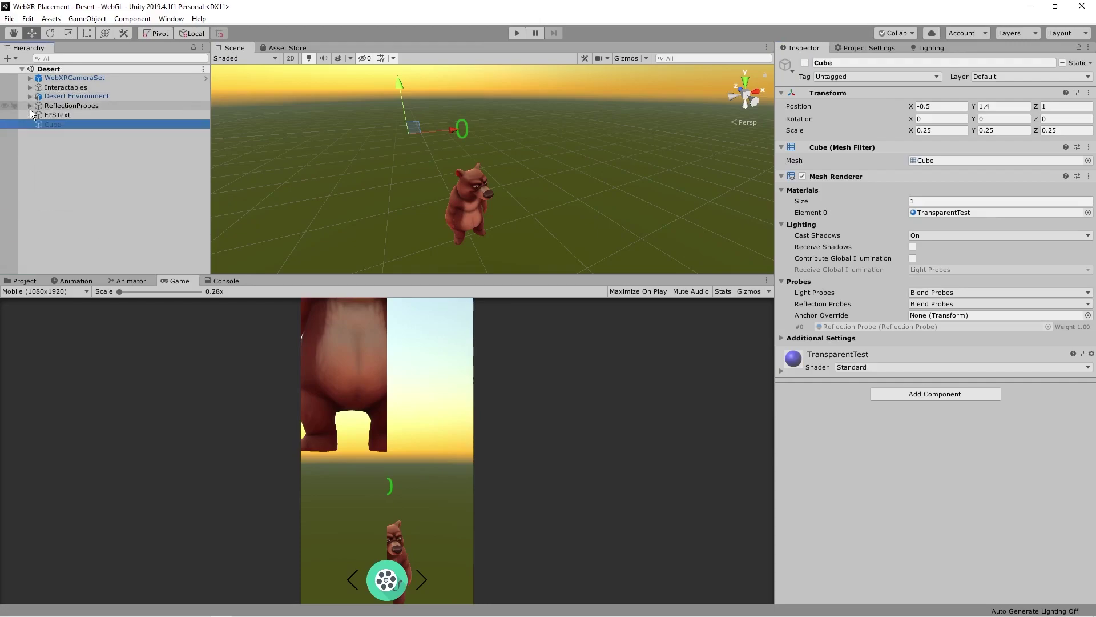
left_click(514, 36)
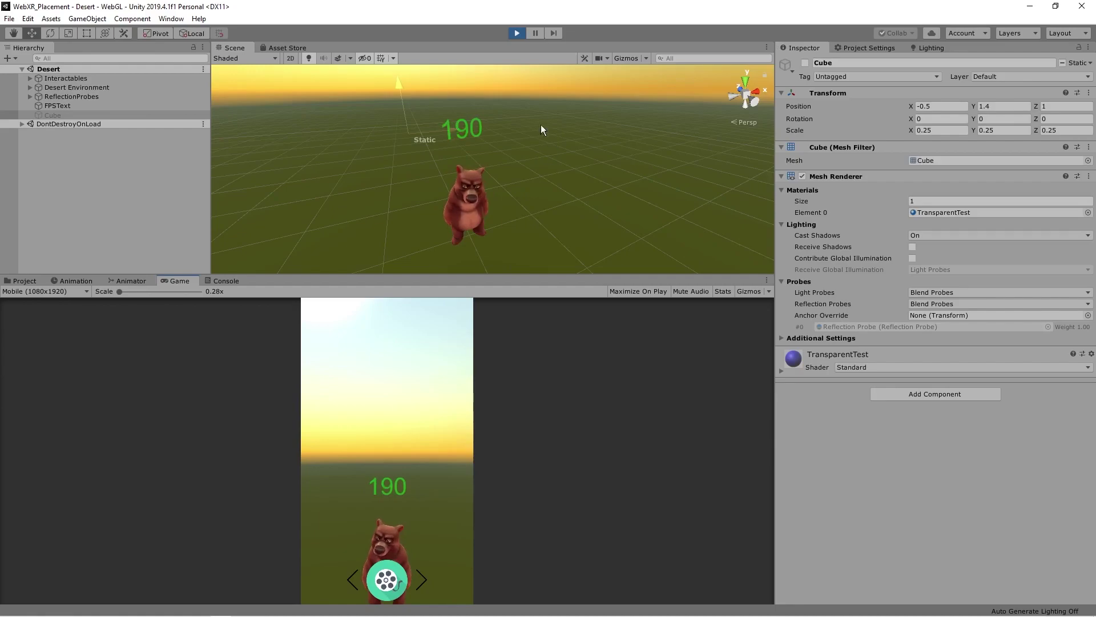
left_click(517, 33)
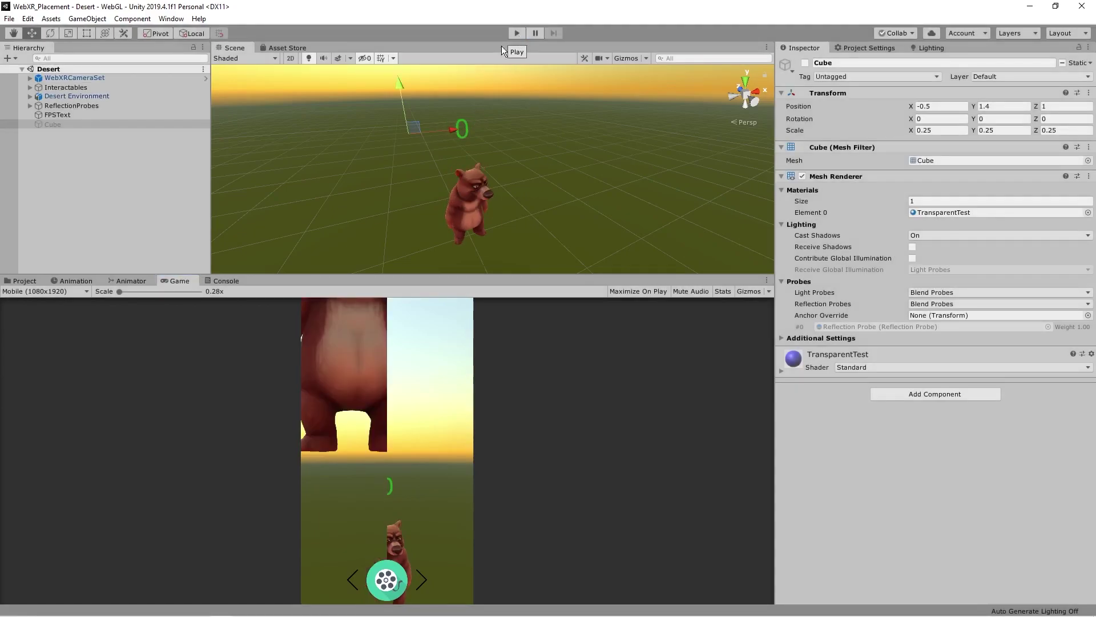
- Expand Desert Environment and inspect PlacementSet with its Model canvas and the Bear's child objects
left_click(30, 96)
left_click(60, 197)
left_click(79, 207)
left_click(80, 215)
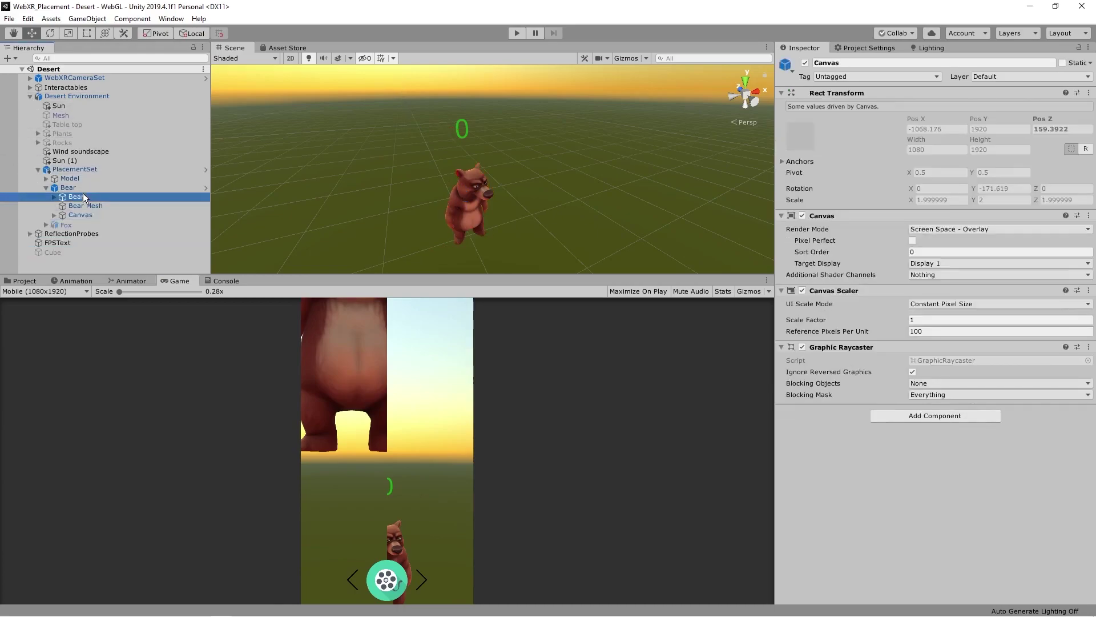
left_click(80, 186)
left_click(83, 176)
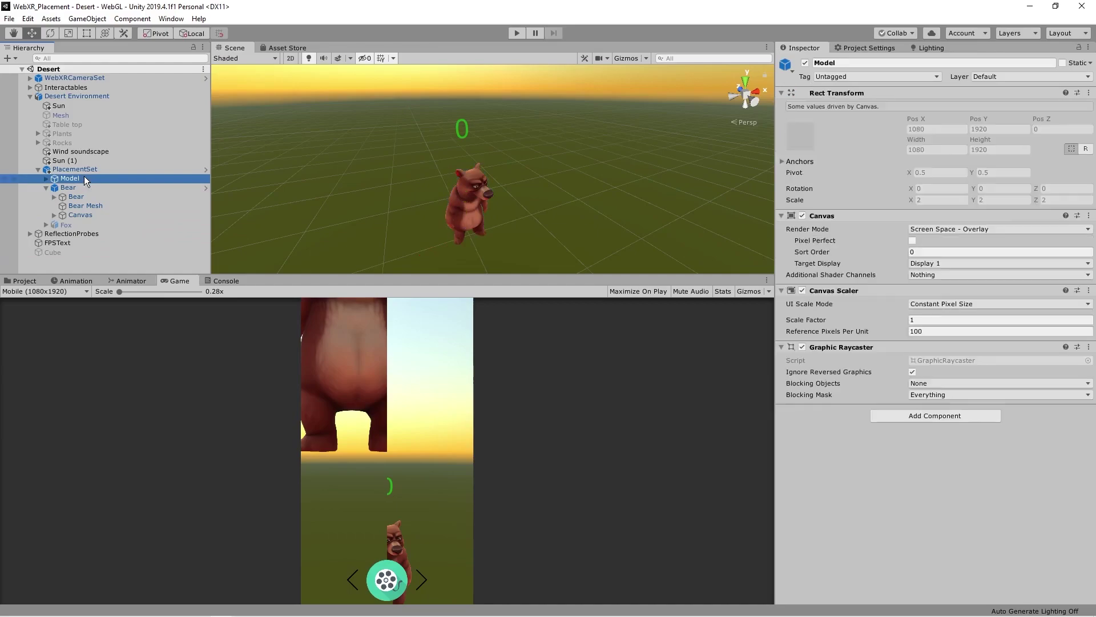
left_click(86, 167)
left_click(88, 194)
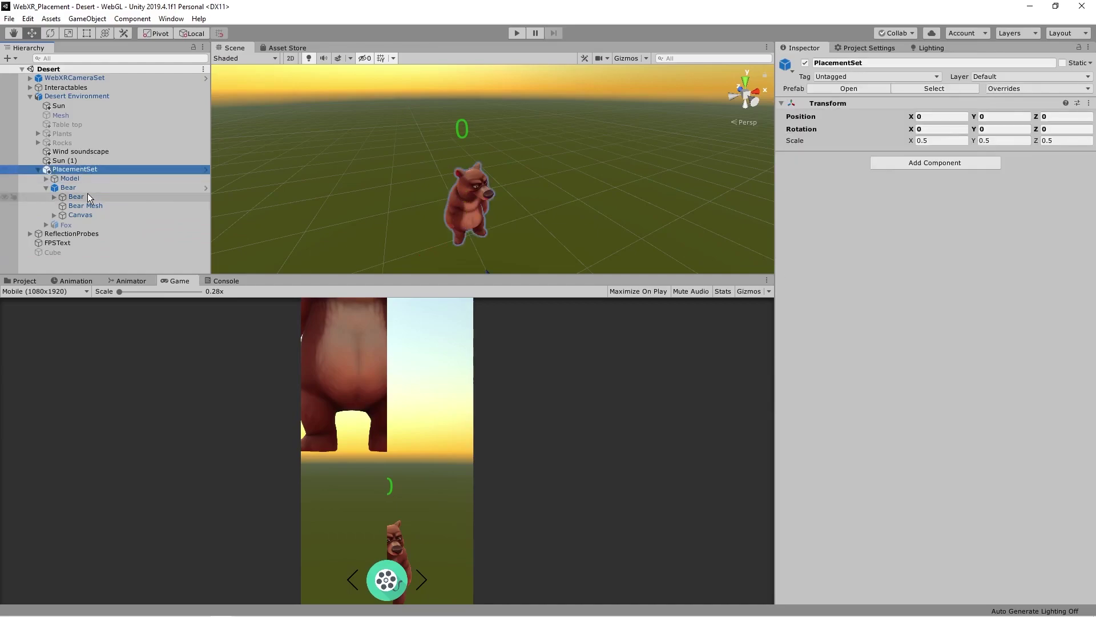
- Expand the Bear's Canvas and review the Button's image and On Click settings
left_click(54, 215)
left_click(77, 223)
left_click_drag(850, 234, 889, 511)
scroll(891, 406, "down", 3)
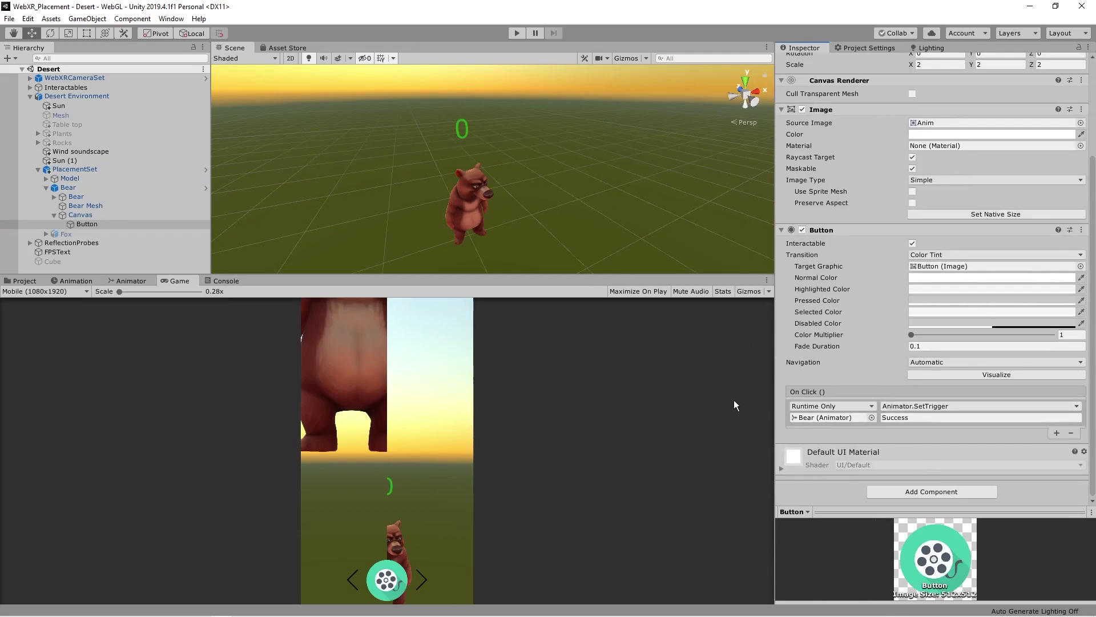
- Inspect PlacementSet, its Model child and the Bear object's Animator component
left_click(77, 167)
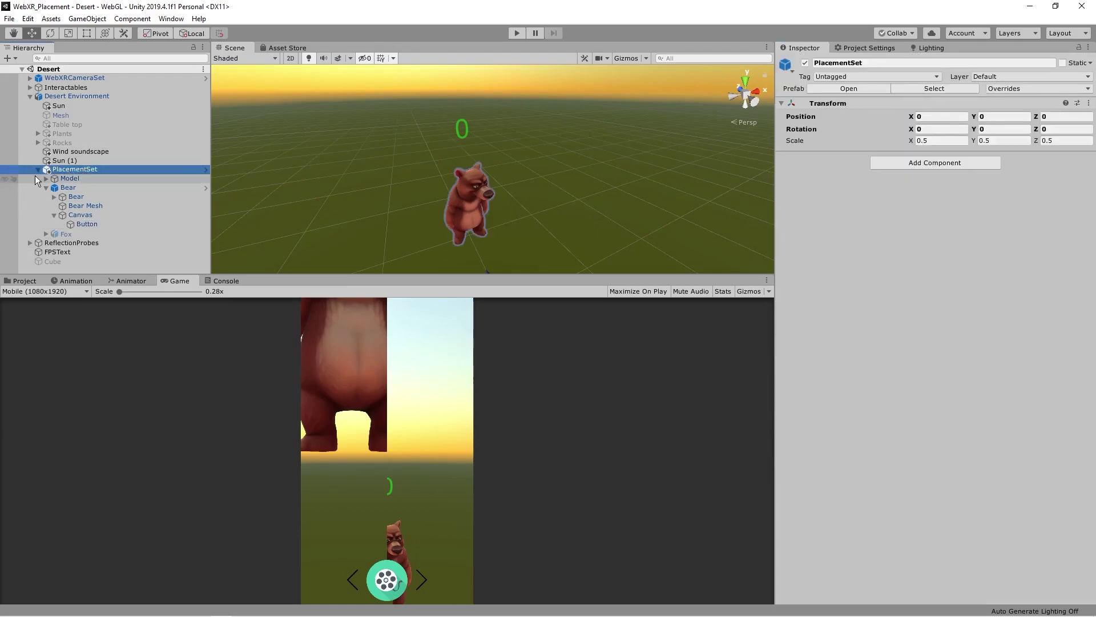
left_click(70, 179)
left_click(69, 188)
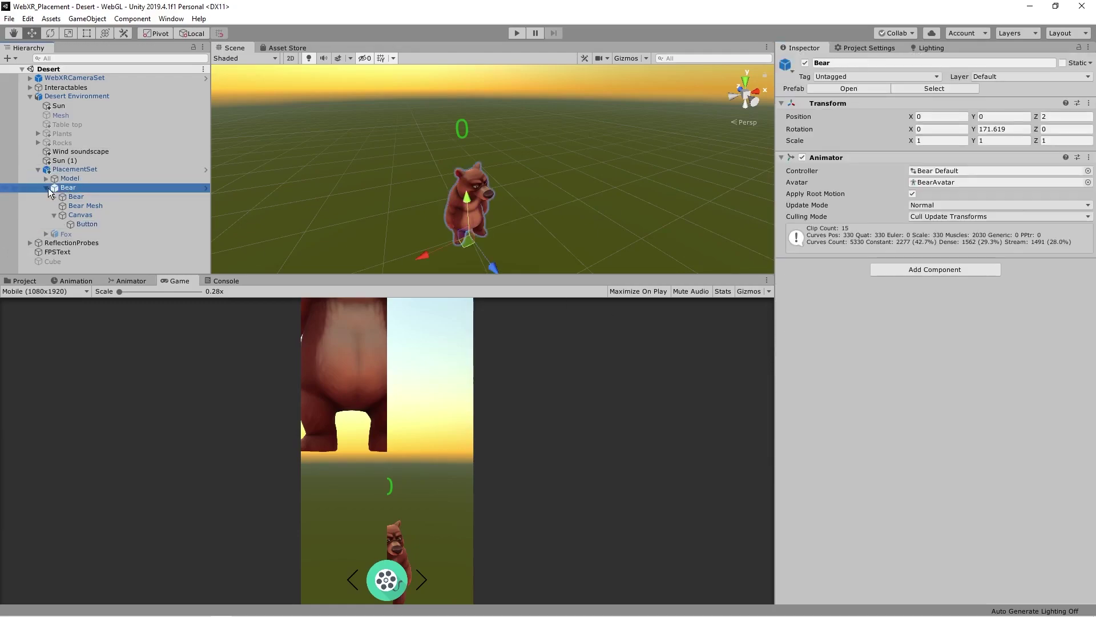
- Collapse the Bear, expand the Model canvas and review the Previous button's On Click SetActive entries for Bear and Fox
left_click(45, 189)
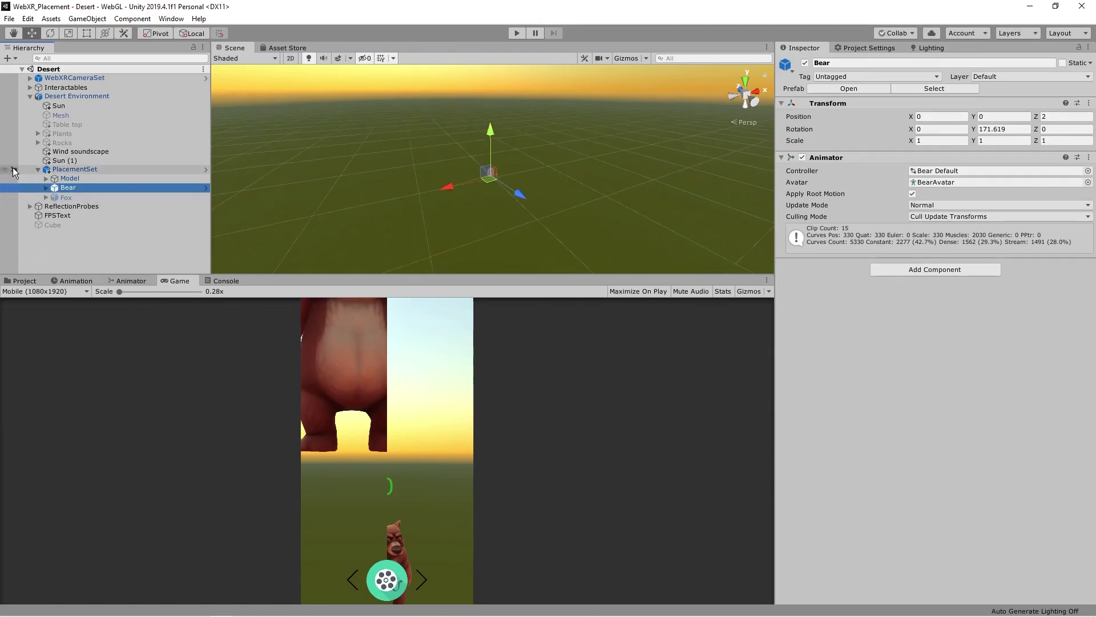
left_click(46, 179)
left_click(84, 196)
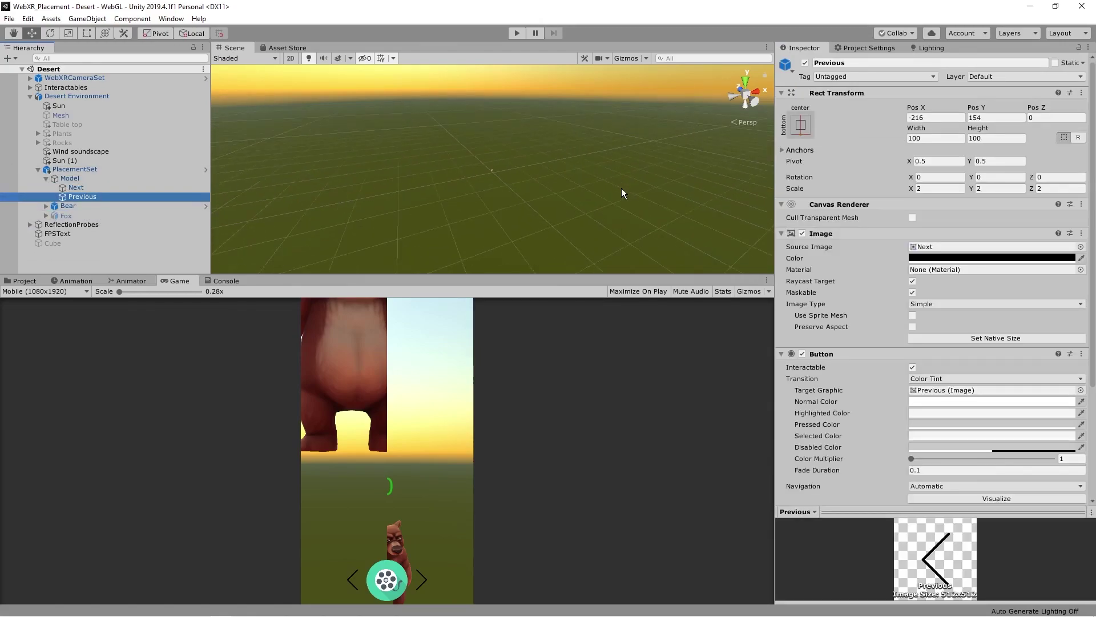
key("f")
scroll(873, 337, "down", 3)
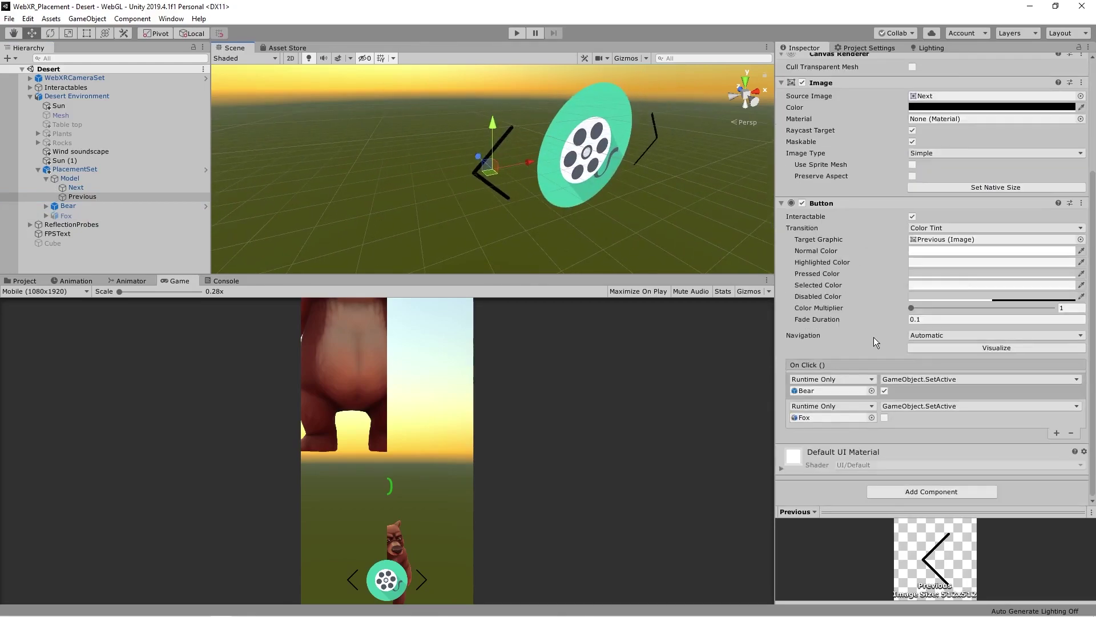
left_click(105, 216)
left_click(113, 197)
scroll(832, 303, "down", 3)
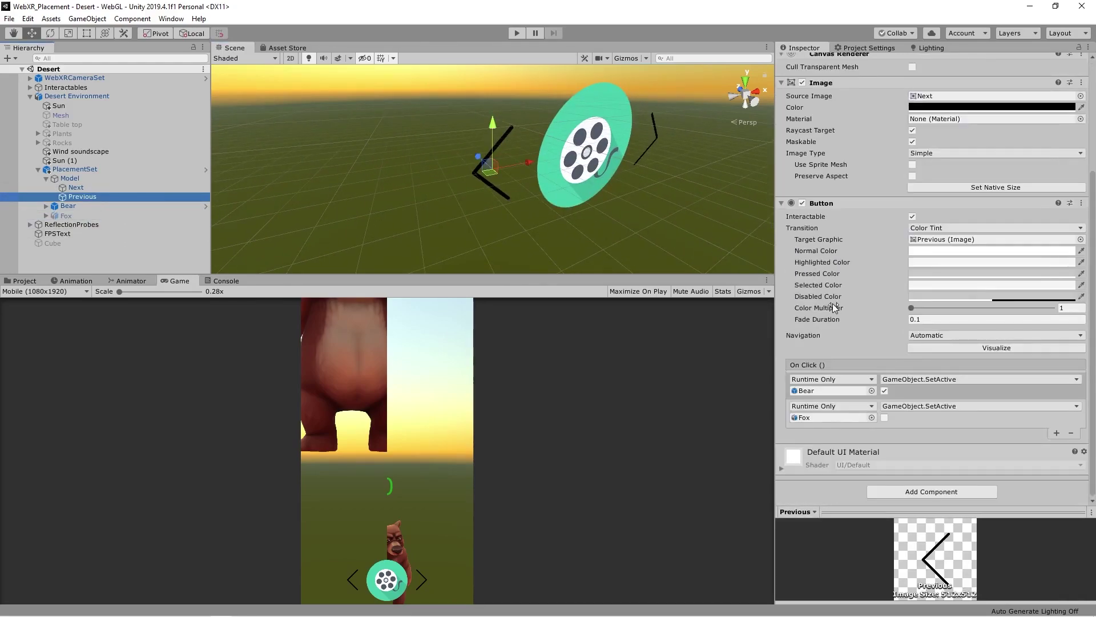
left_click(810, 390)
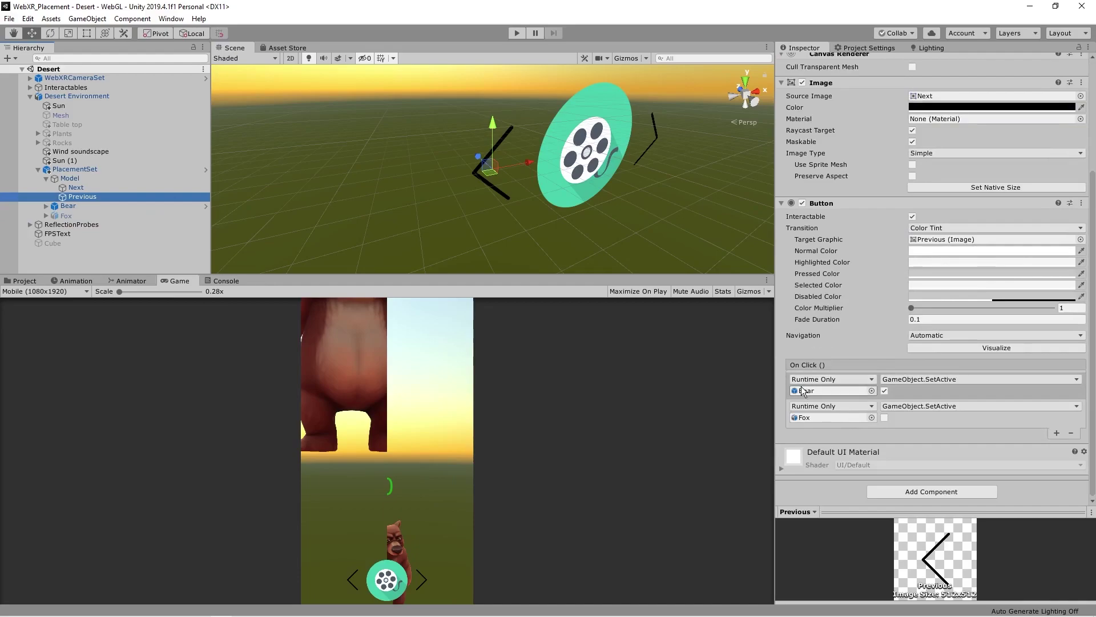
left_click(805, 417)
- Inspect the Model canvas with its Next and Previous buttons and the Bear object
left_click(47, 178)
left_click(55, 181)
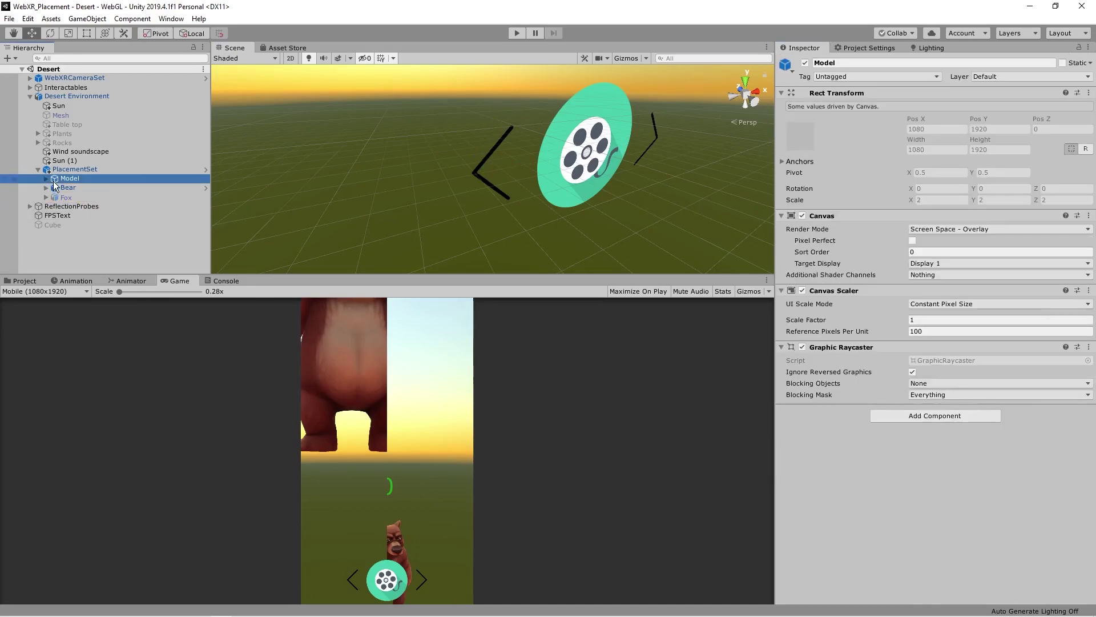
left_click(46, 180)
left_click(71, 196)
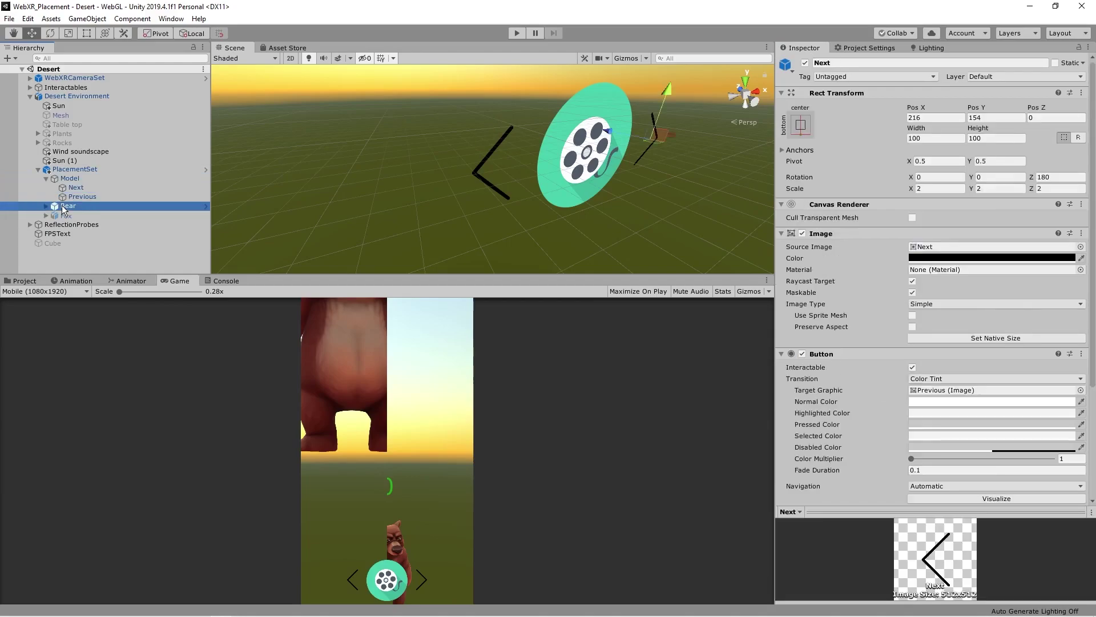
left_click(63, 206)
left_click(57, 181)
left_click(72, 196)
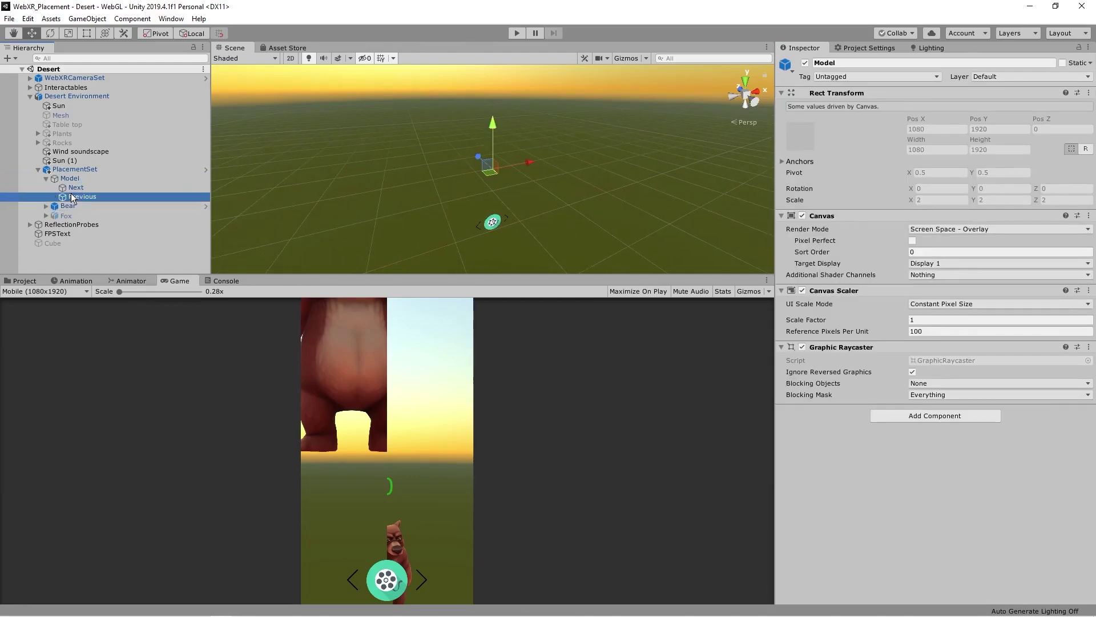
left_click(73, 205)
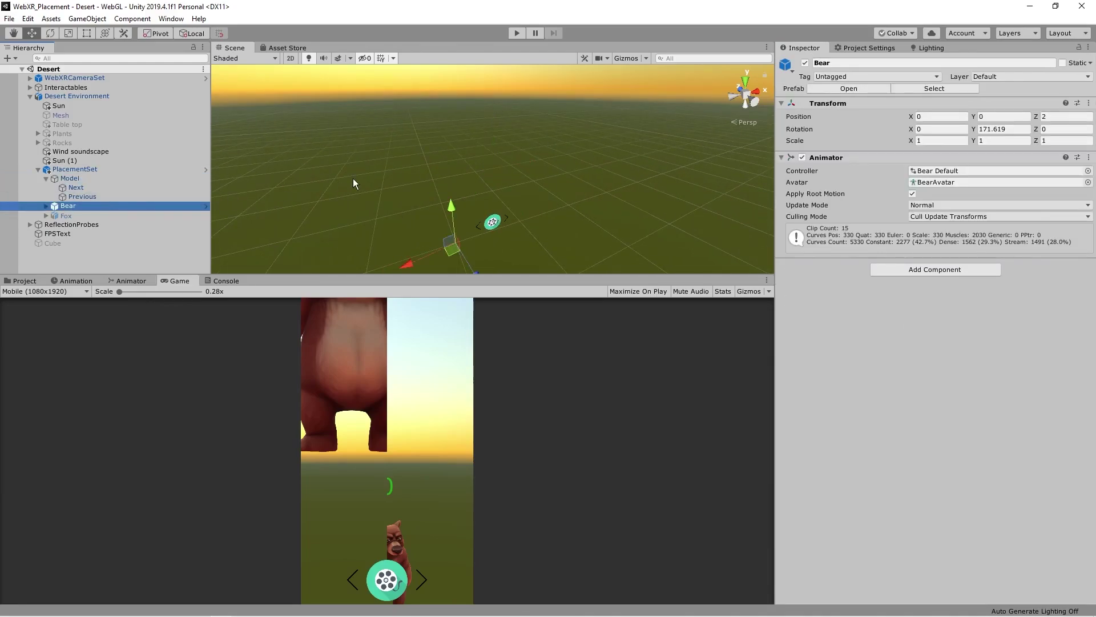
- Expand the Bear and inspect its child Bear object up close in the Scene view
left_click(47, 207)
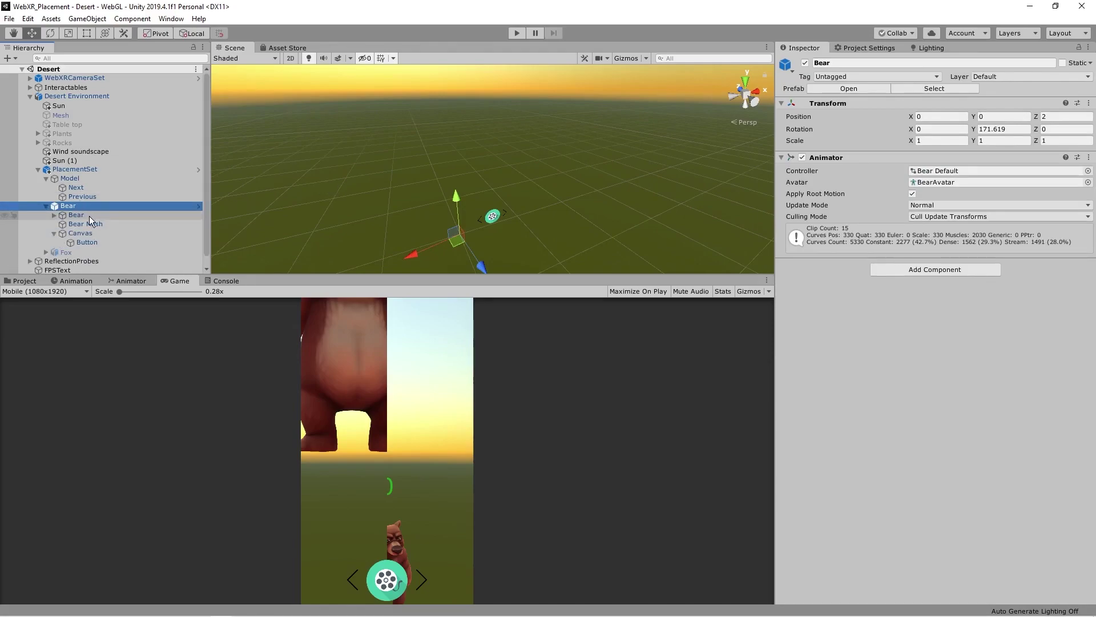
left_click(89, 216)
key("f")
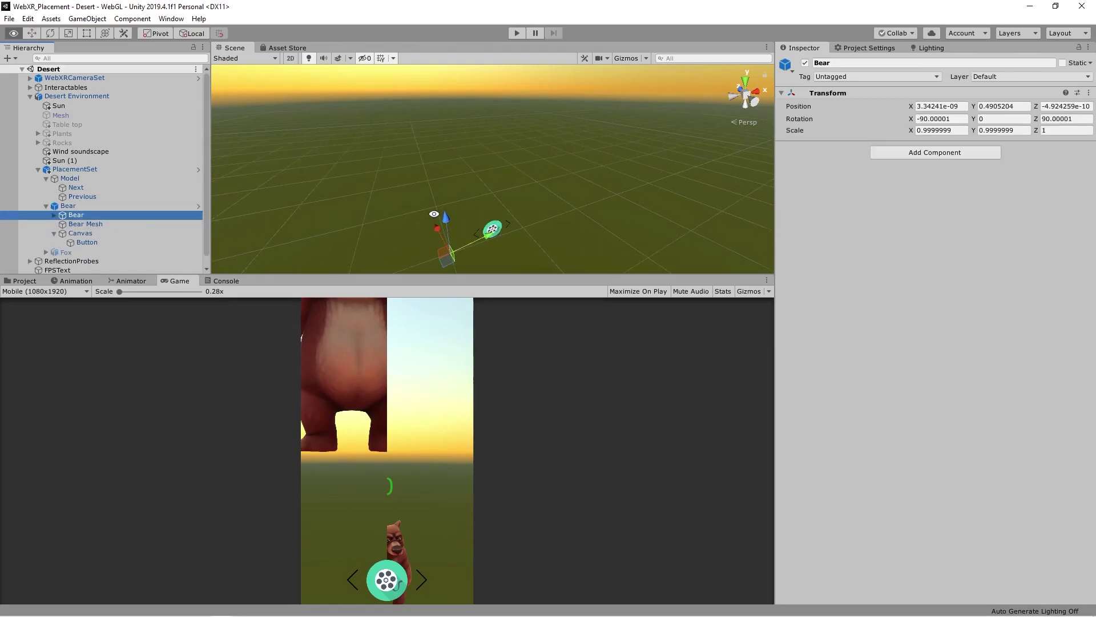
scroll(496, 205, "up", 12)
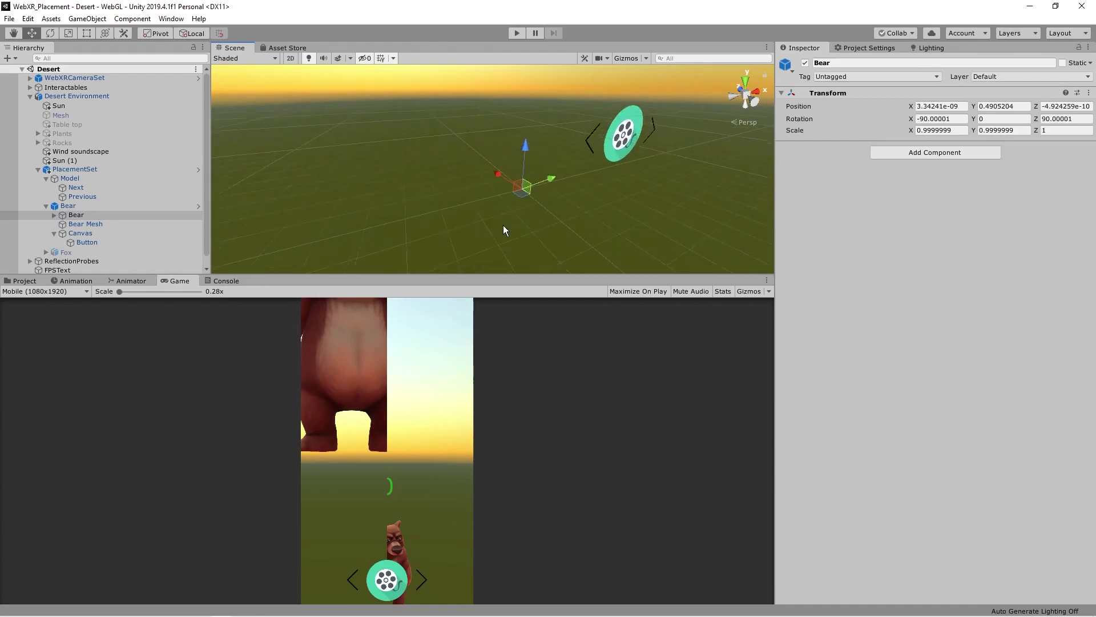
scroll(494, 220, "up", 5)
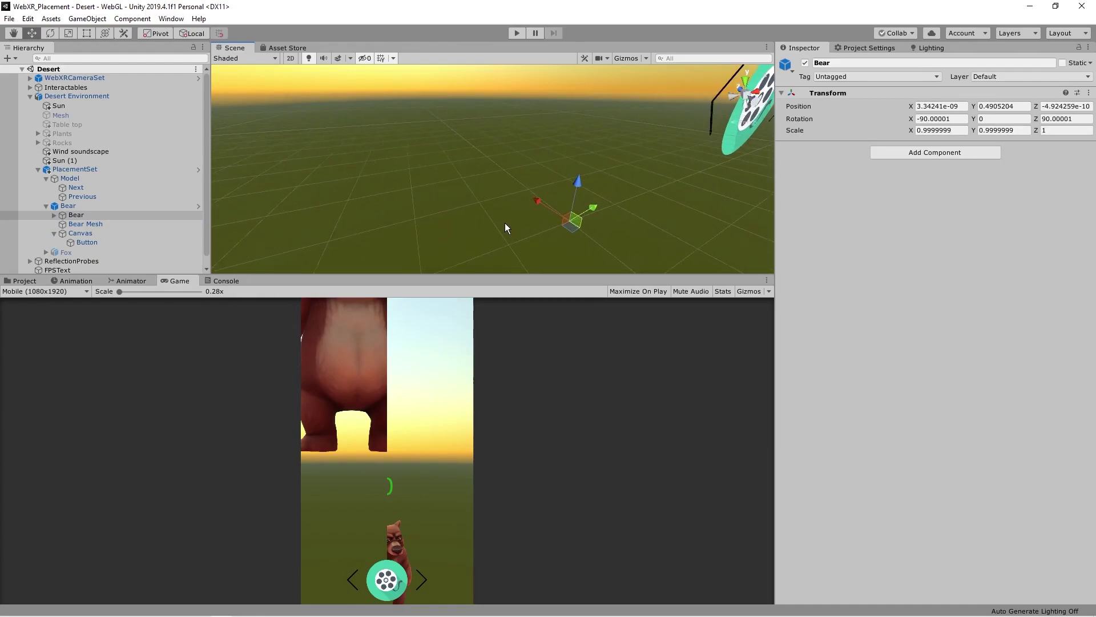
- Select the parent Bear object and test the scene briefly in Play mode
left_click(77, 203)
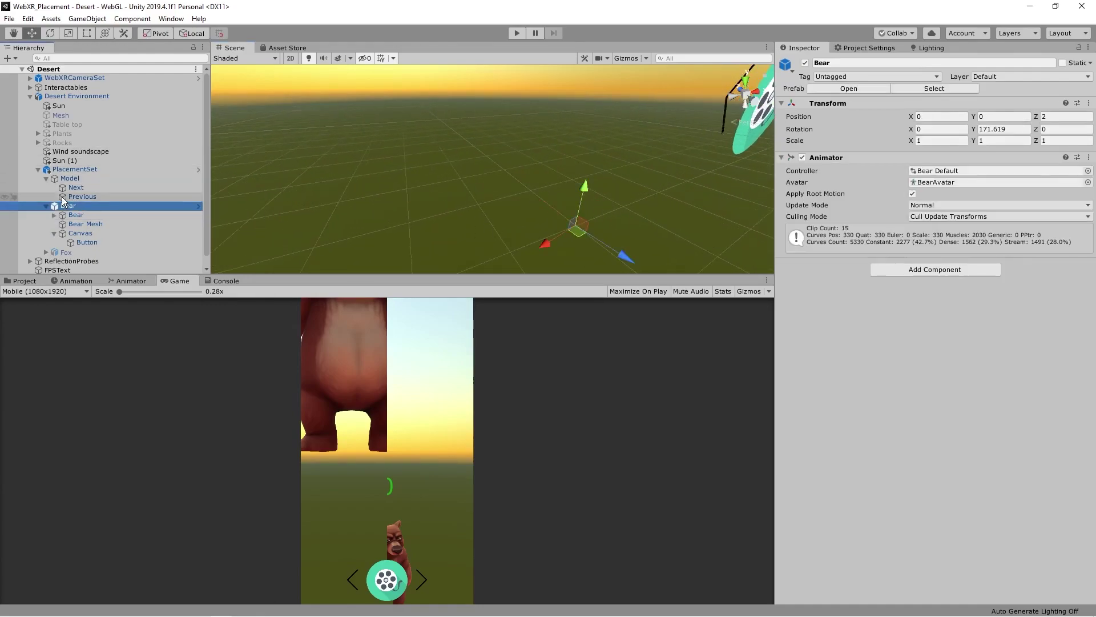
key("Up")
key("Up")
left_click(62, 207)
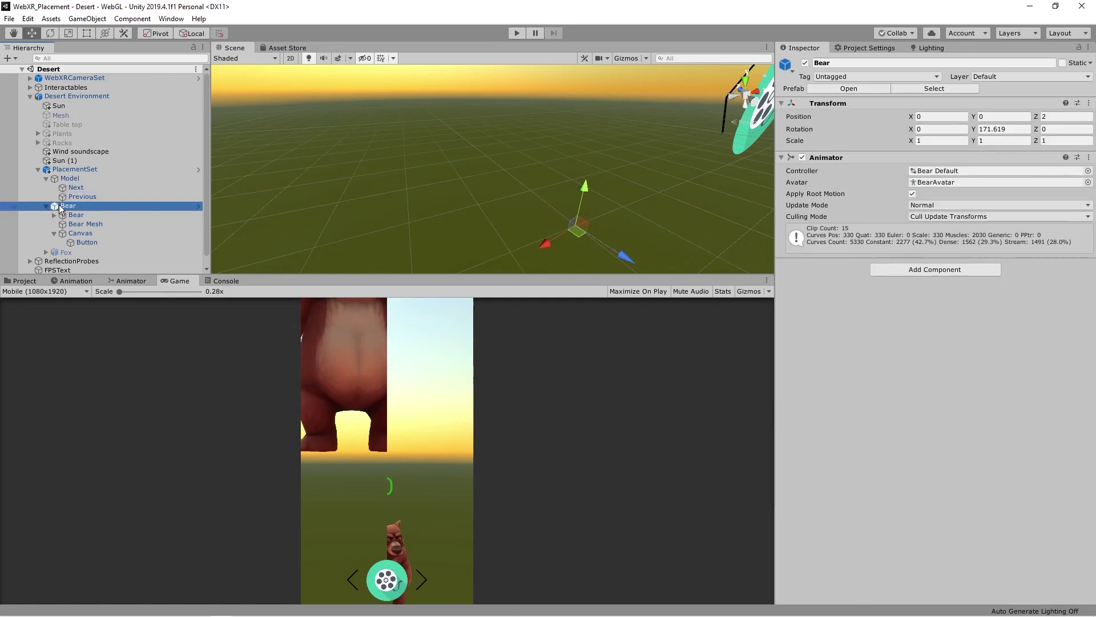
scroll(656, 261, "down", 2)
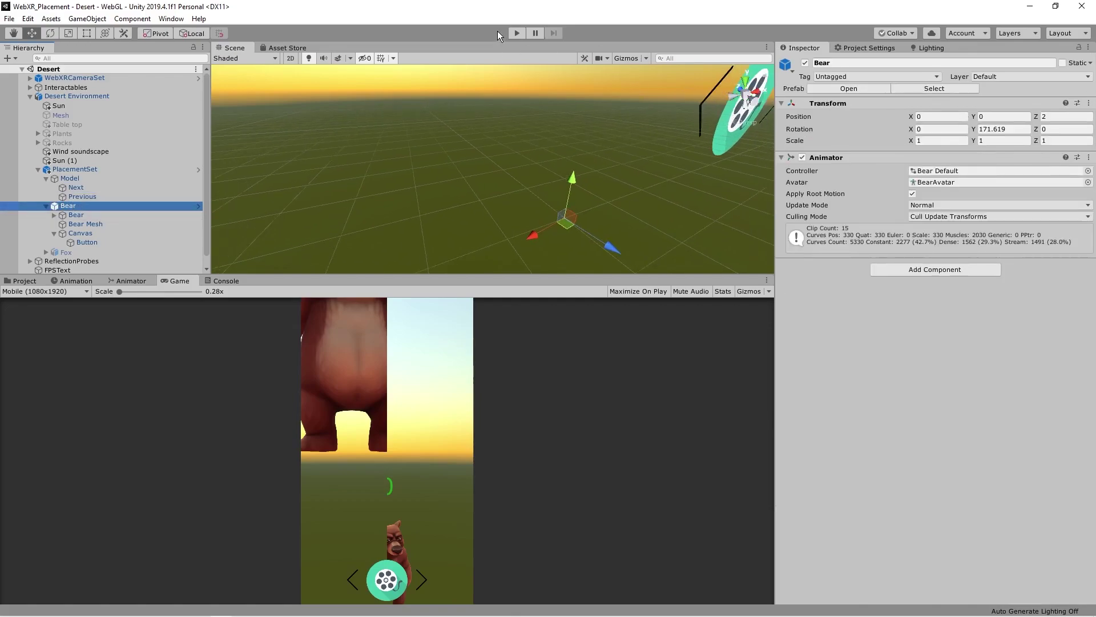
left_click(517, 33)
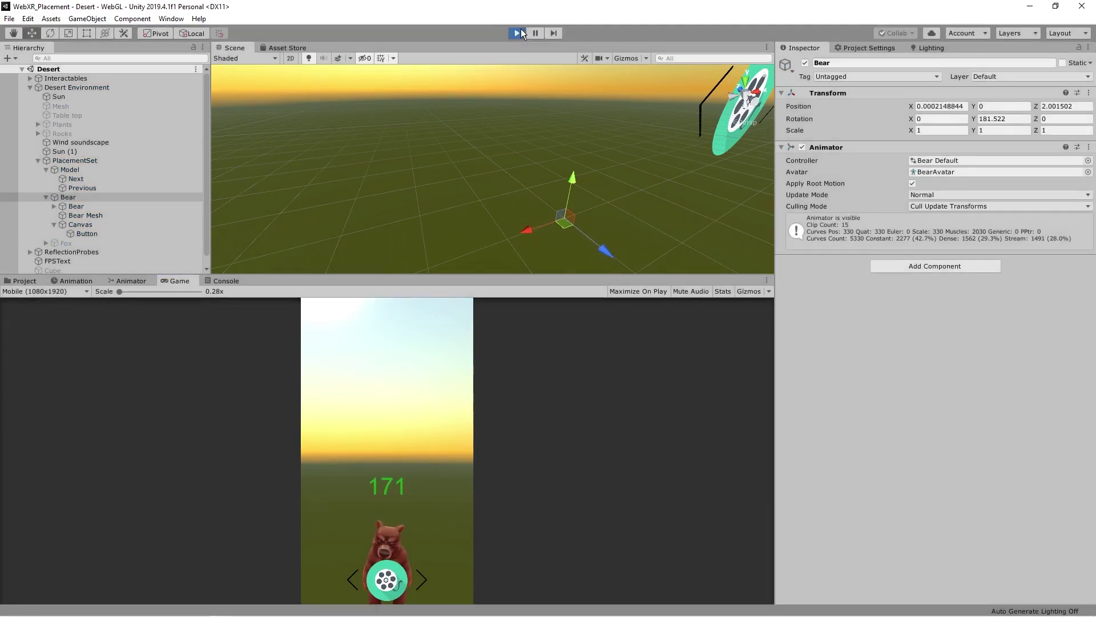
left_click(521, 32)
- Create a UI Canvas to add an EventSystem to the scene, and delete the new Canvas while keeping the EventSystem
left_click(80, 234)
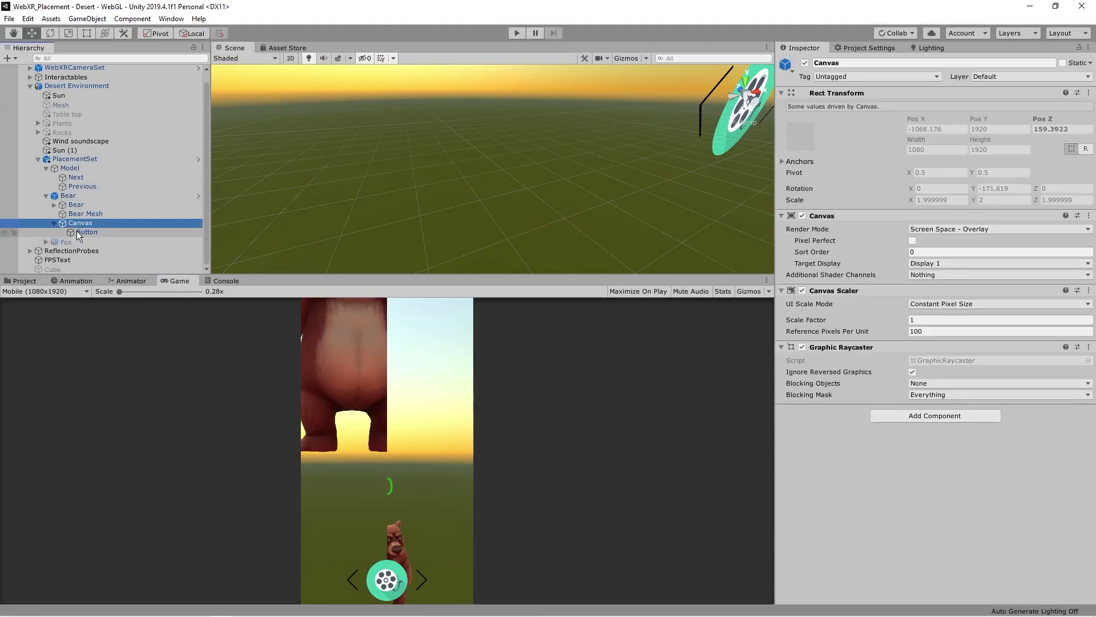
left_click(9, 57)
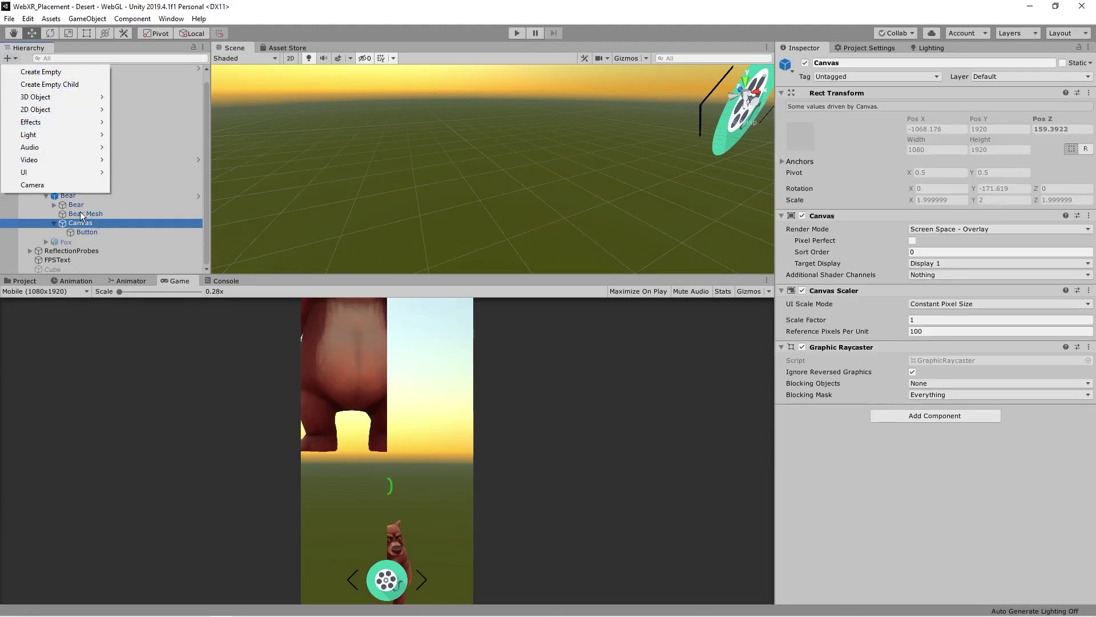
mouse_move(87, 173)
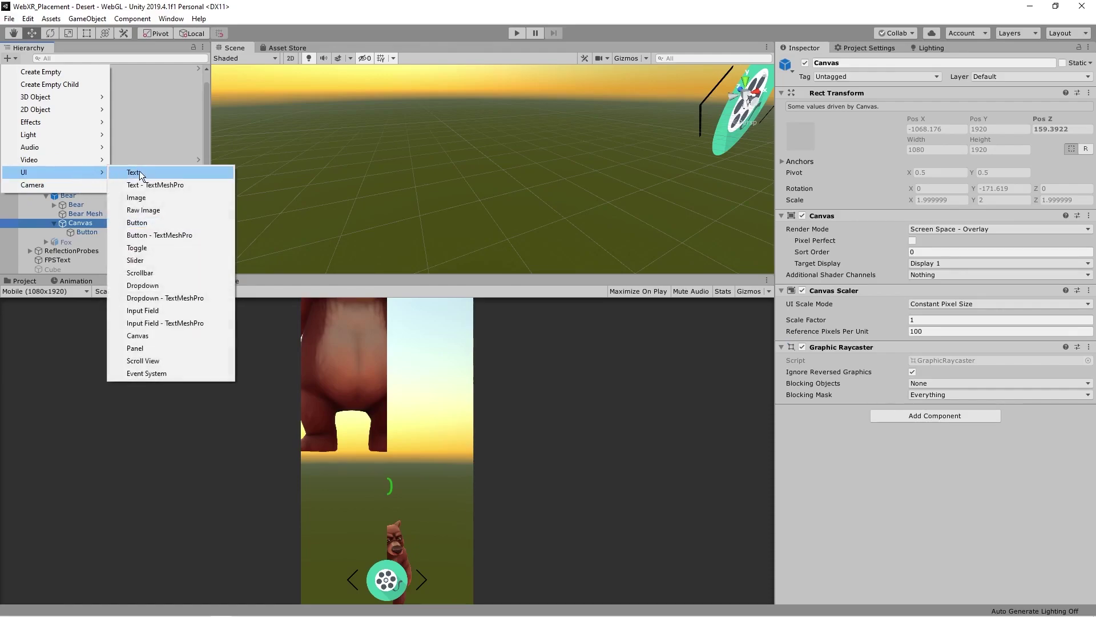
left_click(162, 335)
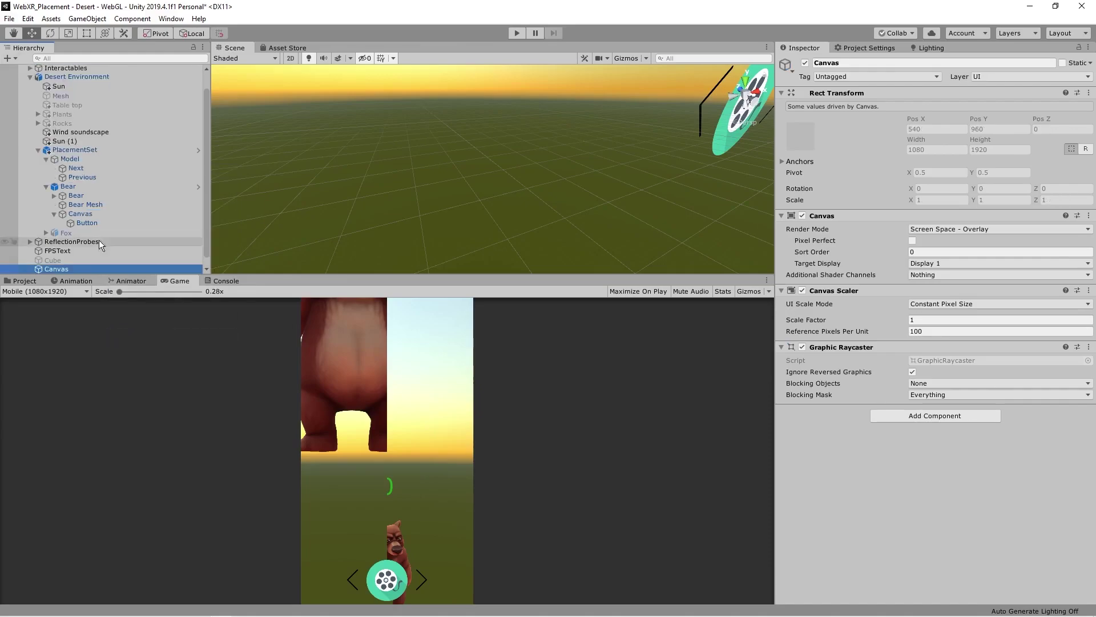
key("Delete")
left_click(78, 267)
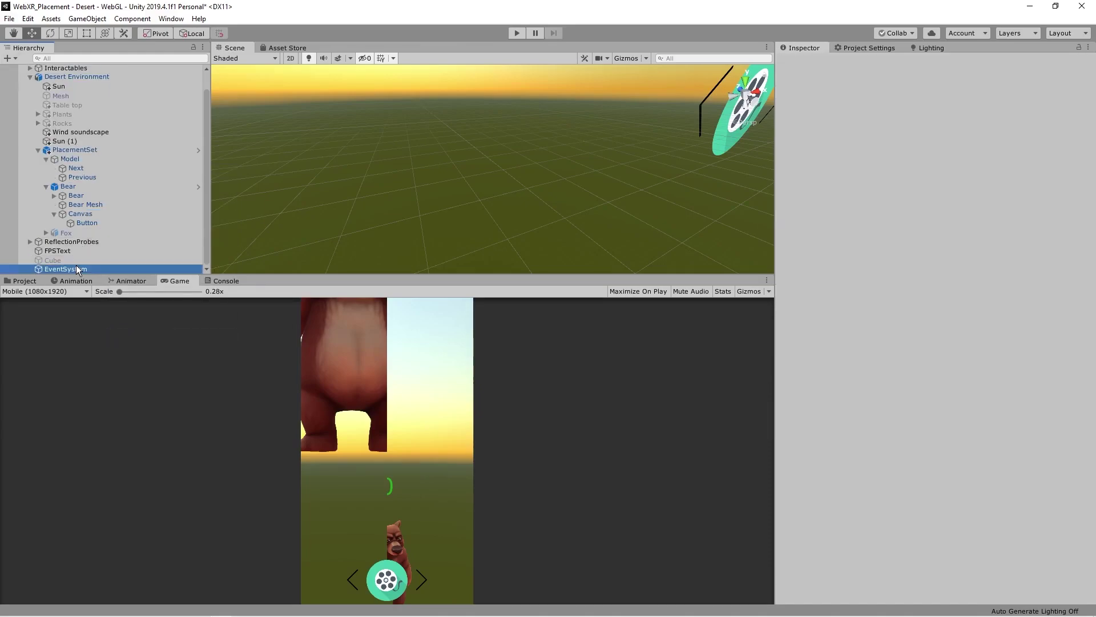
- Run the scene in Play mode and test the animation button and the Next and Previous buttons on Bear and Fox
left_click(516, 33)
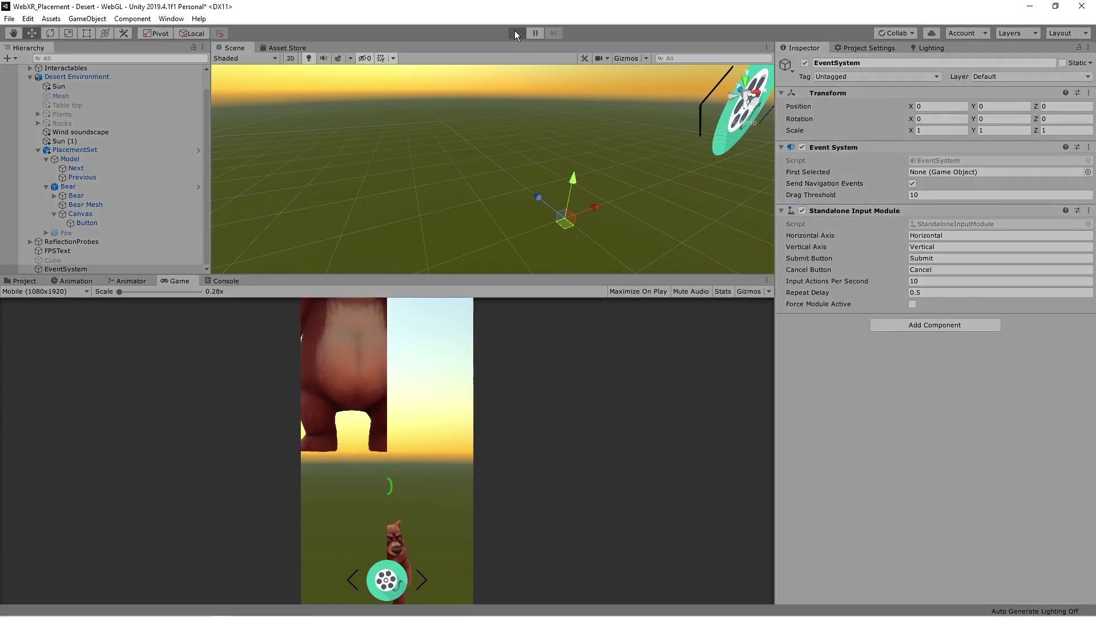
left_click(392, 587)
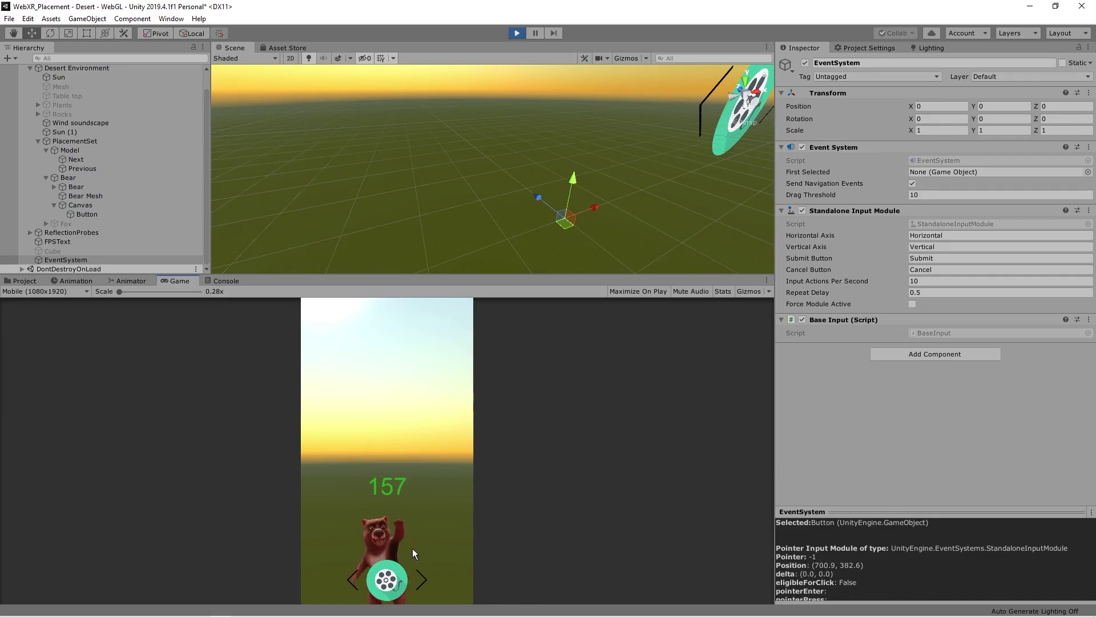
left_click(422, 579)
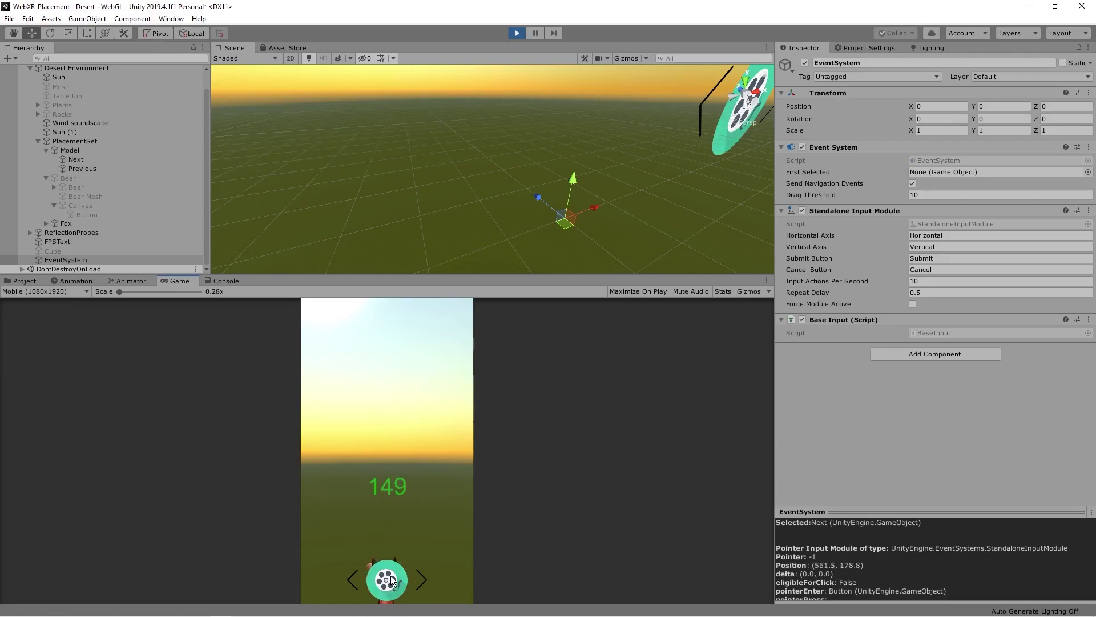
left_click(351, 581)
left_click(390, 565)
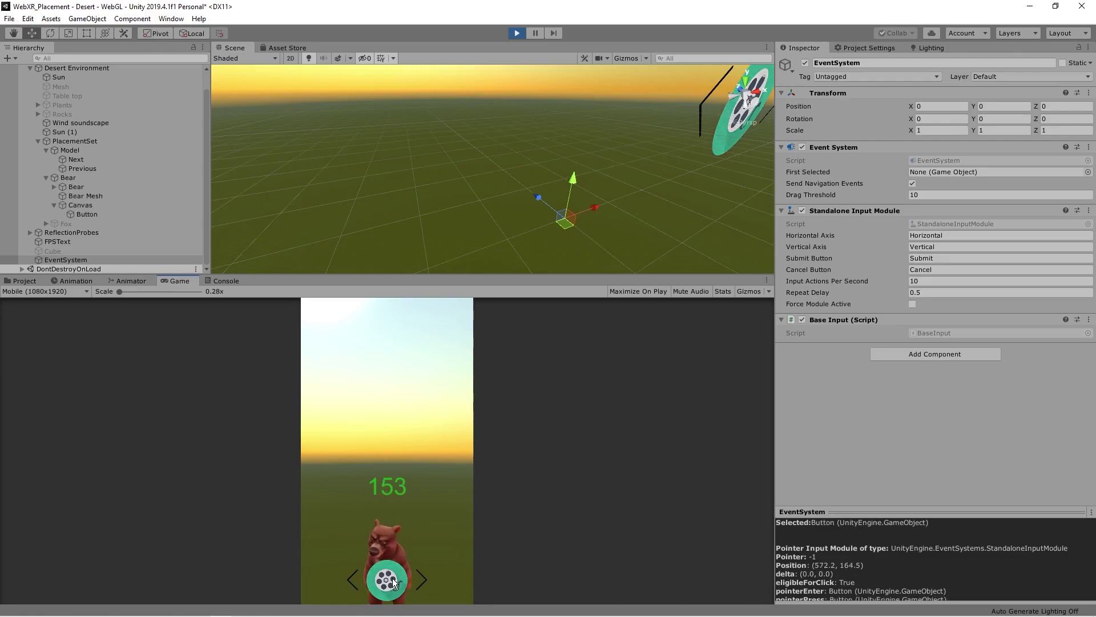
left_click(422, 573)
left_click(386, 577)
left_click(350, 579)
left_click(389, 580)
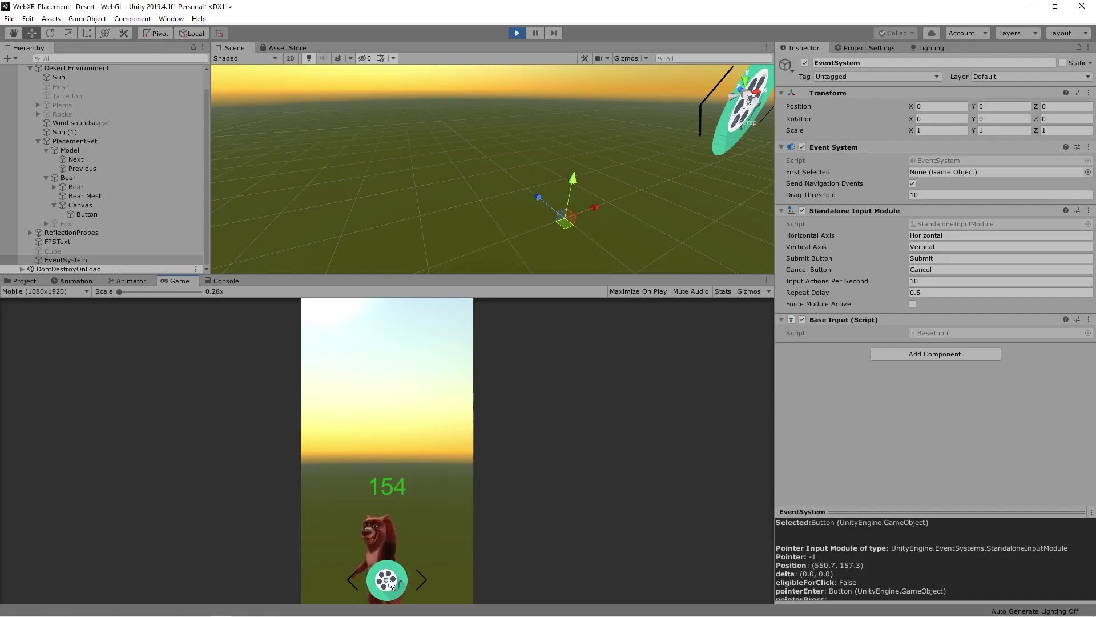
left_click(420, 574)
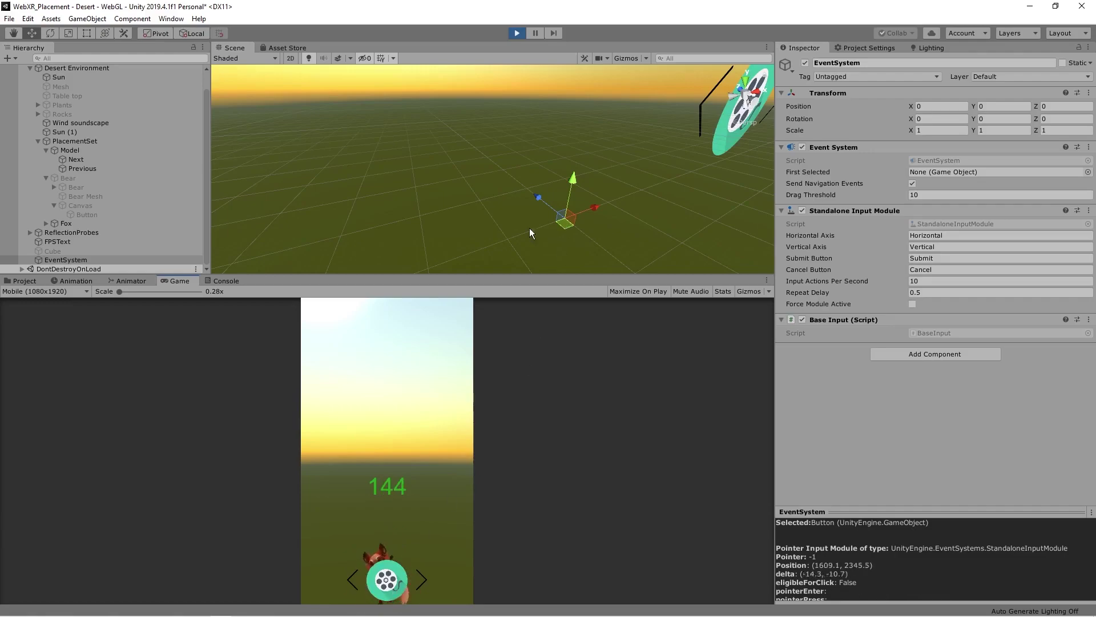
- Select the Fox during Play mode and examine it from the front in the Scene view's perspective projection
left_click(97, 226)
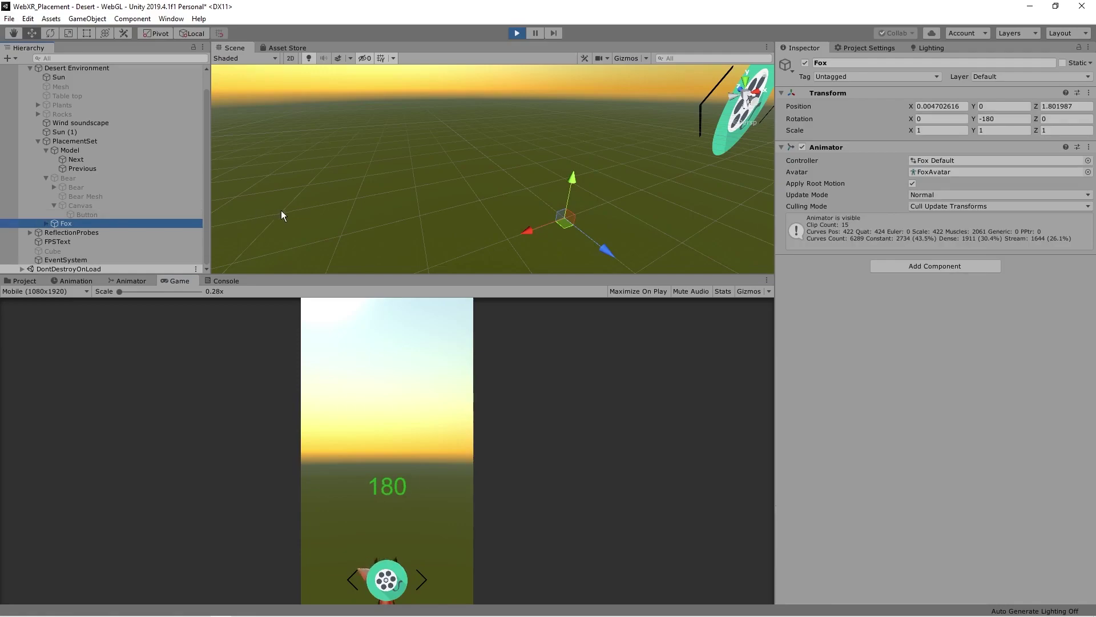
right_click_drag(320, 174, 405, 228)
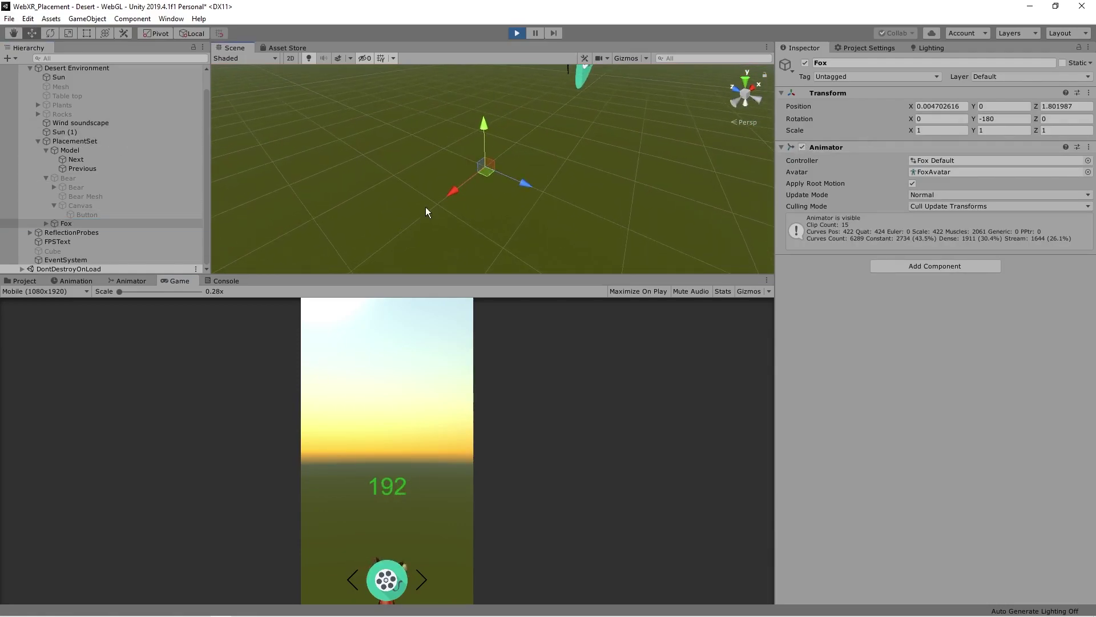
left_click(745, 122)
right_click_drag(680, 141, 584, 163)
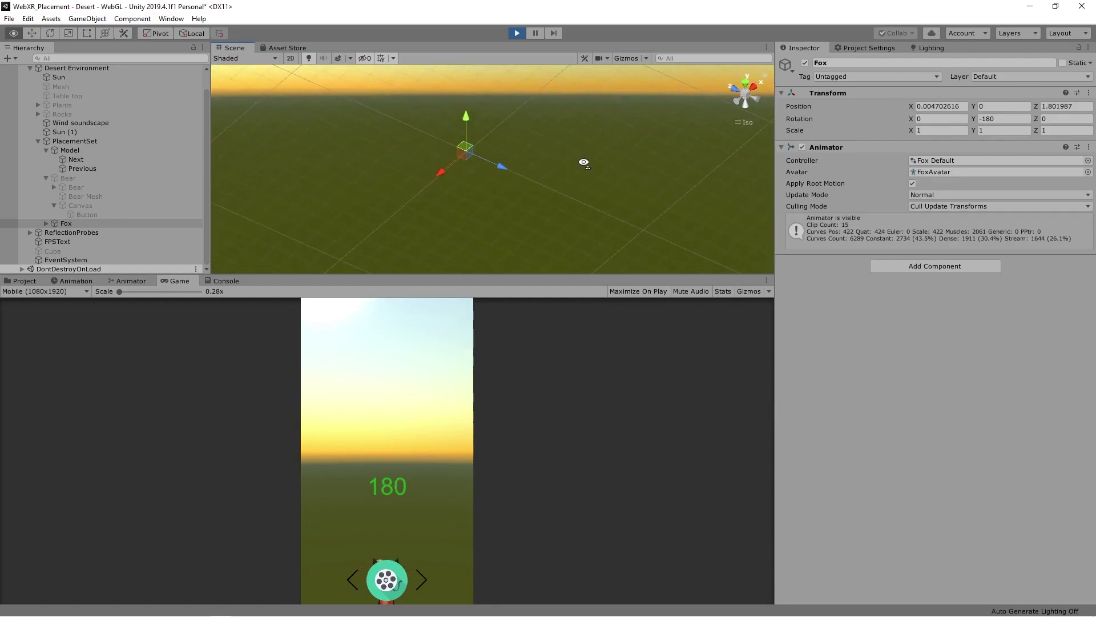
left_click(748, 121)
right_click_drag(737, 131, 569, 188)
key("w")
left_click_drag(555, 195, 406, 87, "alt")
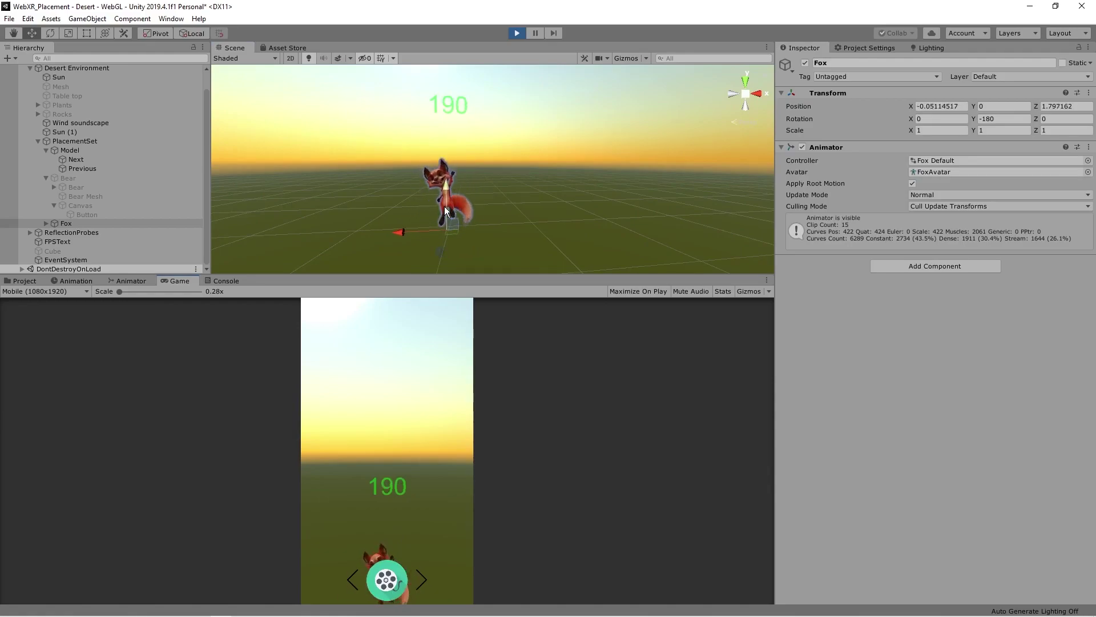
- Switch back to the Bear with the in-game Previous button and inspect its child object and the Model's Previous button
left_click(349, 579)
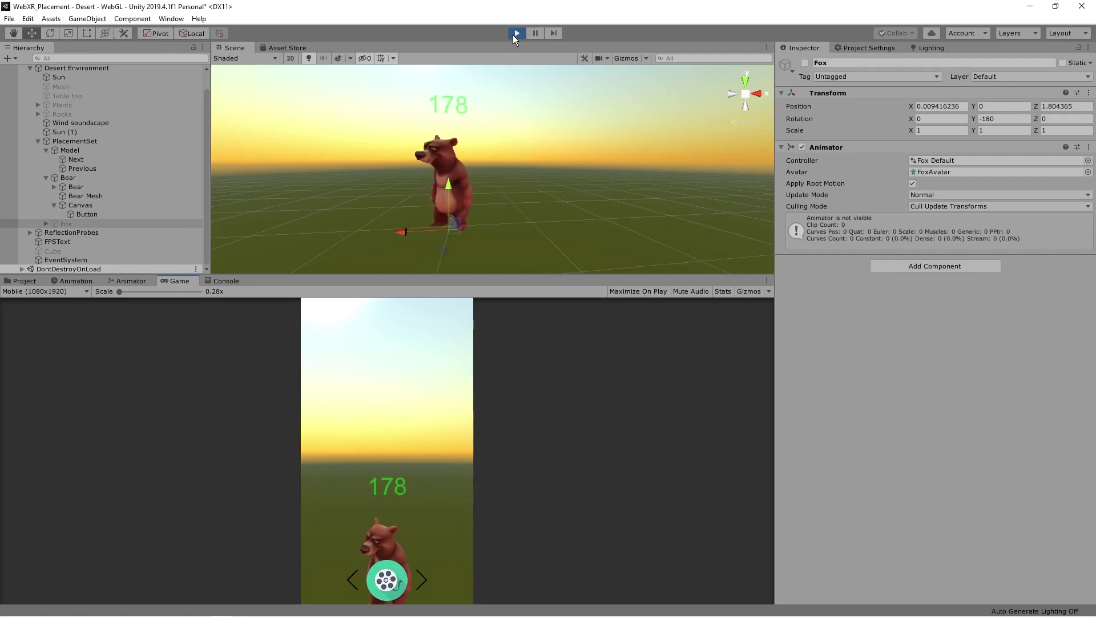
left_click(134, 151)
left_click(85, 187)
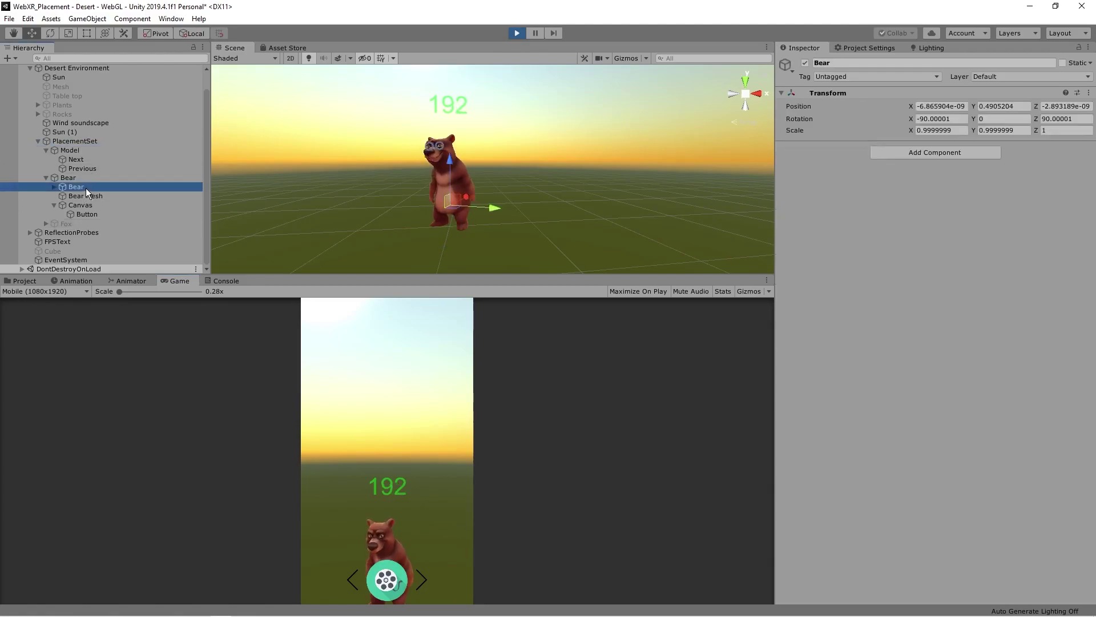
left_click(88, 169)
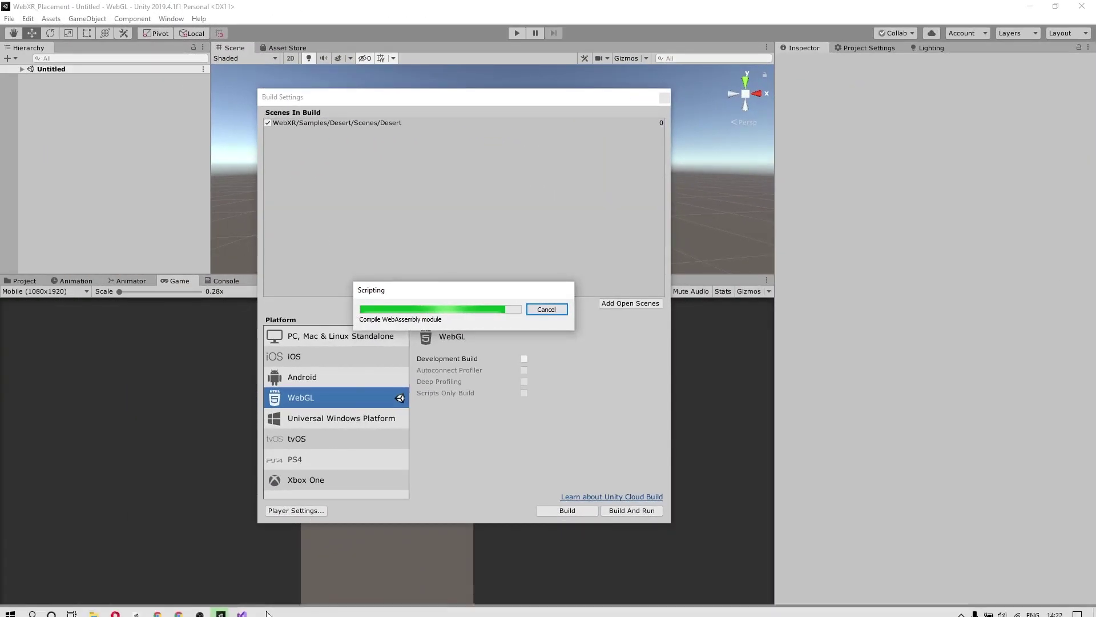
- Switch to GitHub in Chrome and start a new repository named NewWebXRPlacement
left_click(180, 608)
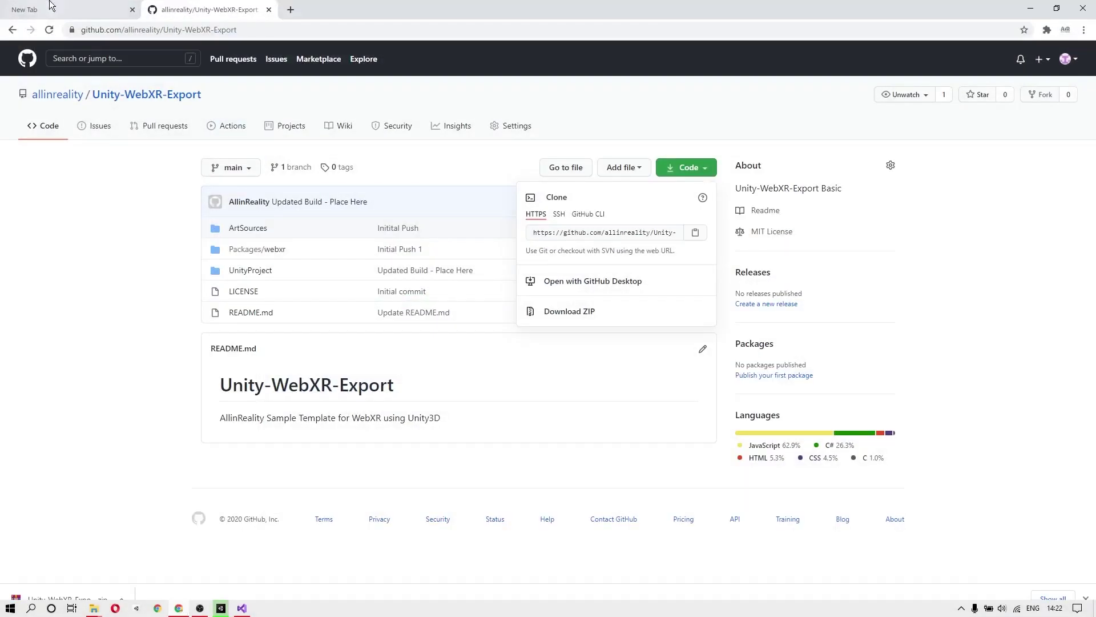
left_click(26, 59)
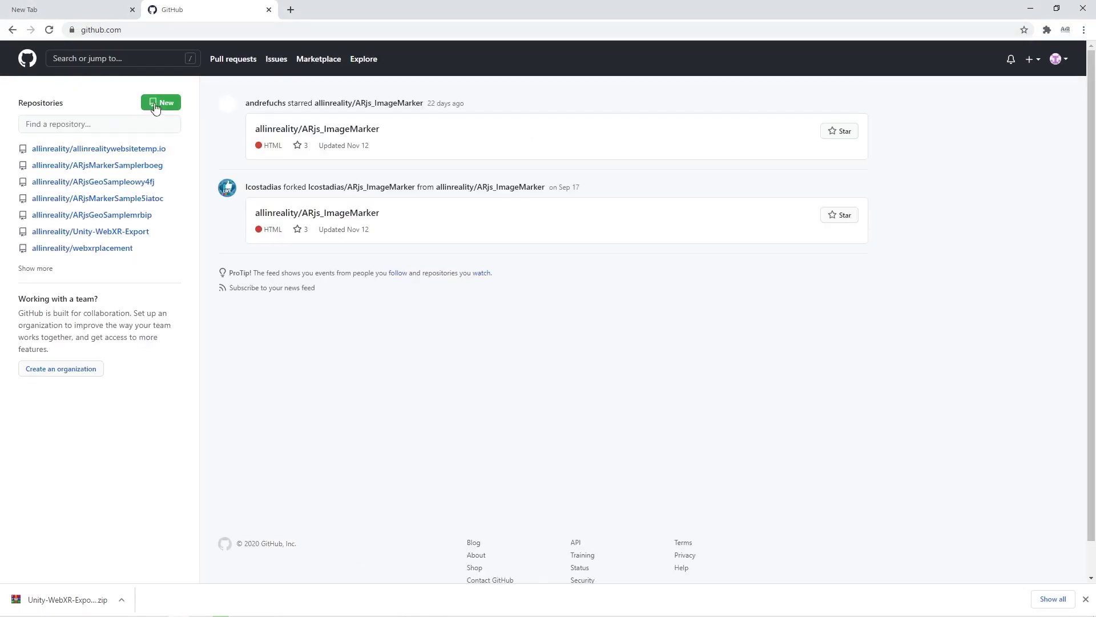
left_click(461, 199)
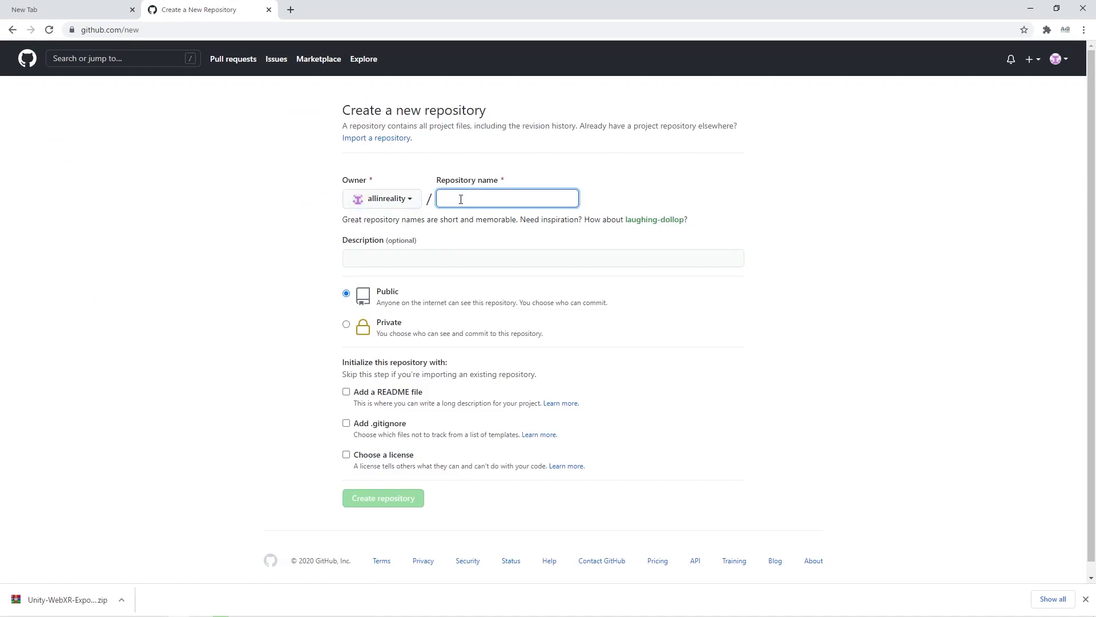
key("BackSpace")
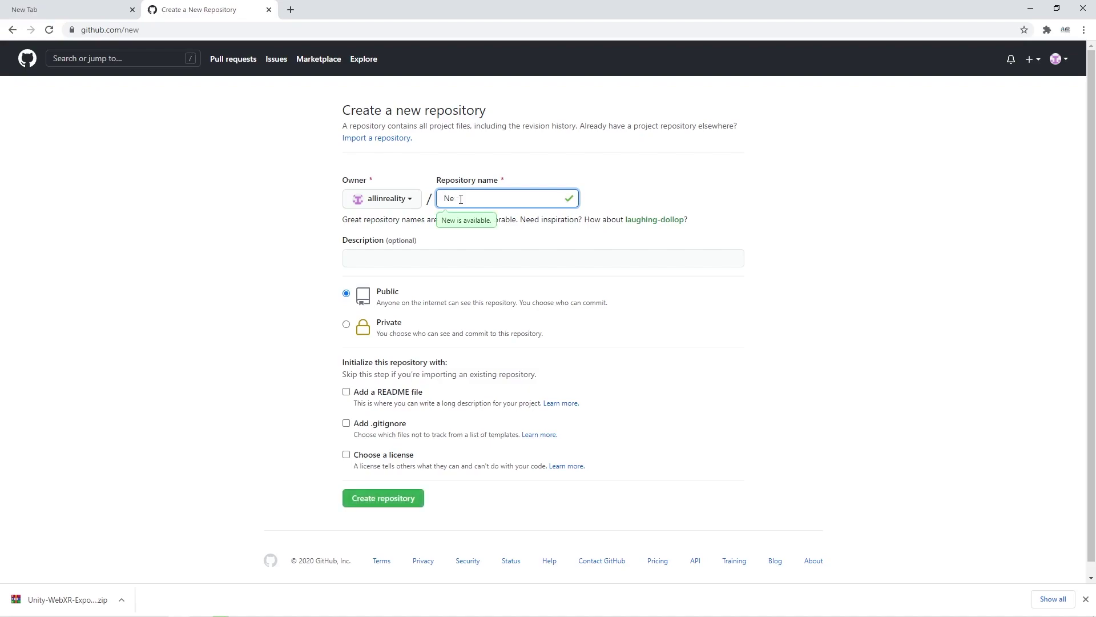
type("wWebAR")
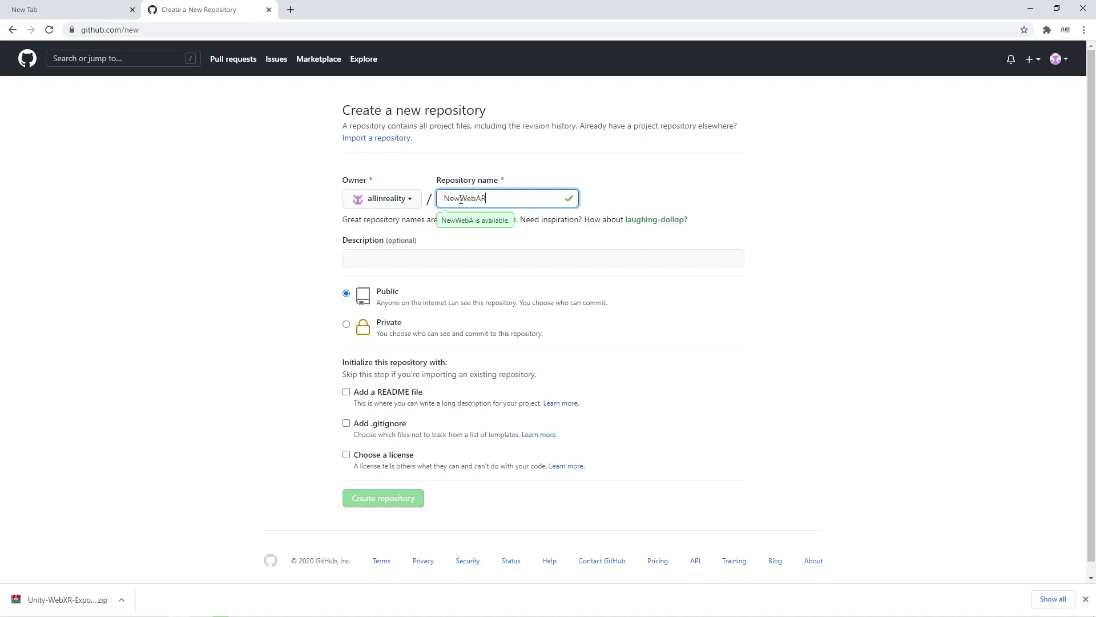
type("Placemem")
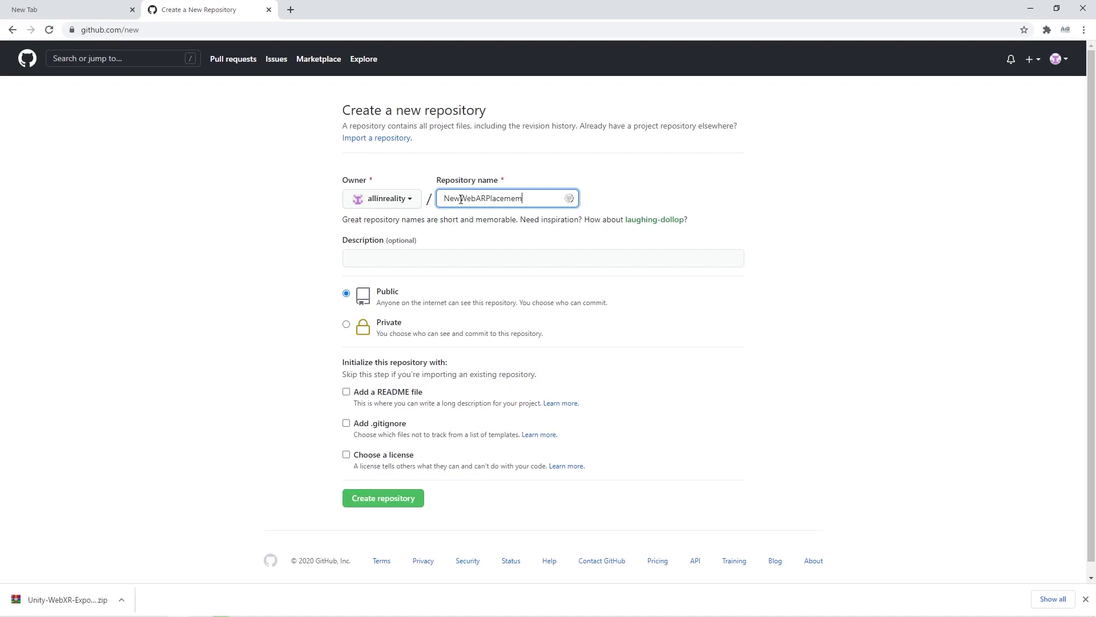
key("BackSpace")
type("nt")
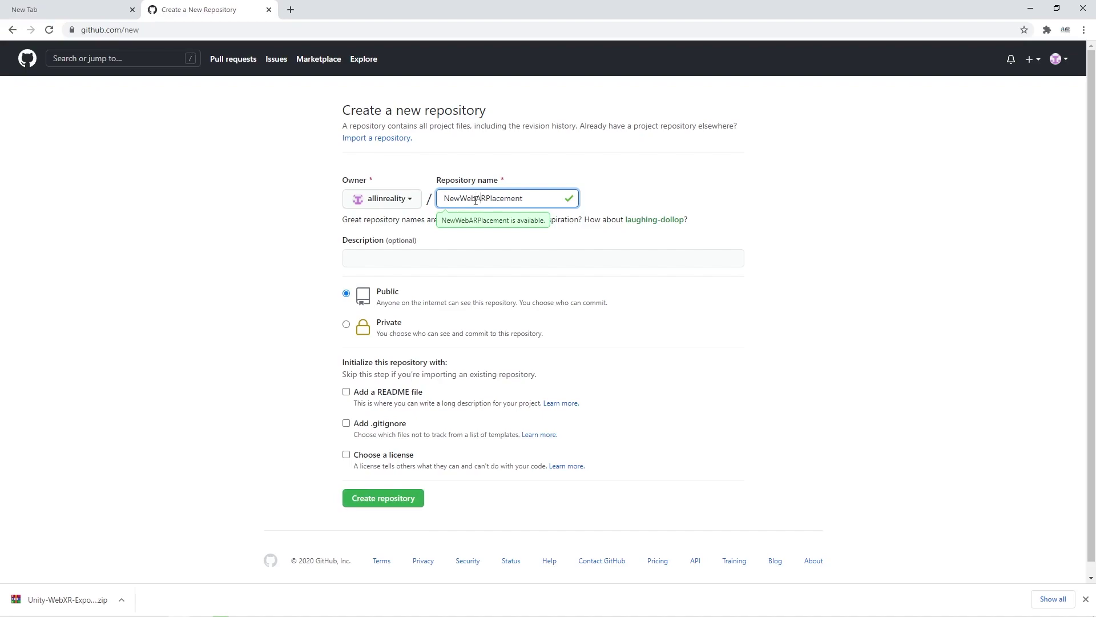
left_click(476, 199)
key("Delete")
type("X")
- Copy the repository name NewWebXRPlacement into the description of the new repository
left_click(440, 254)
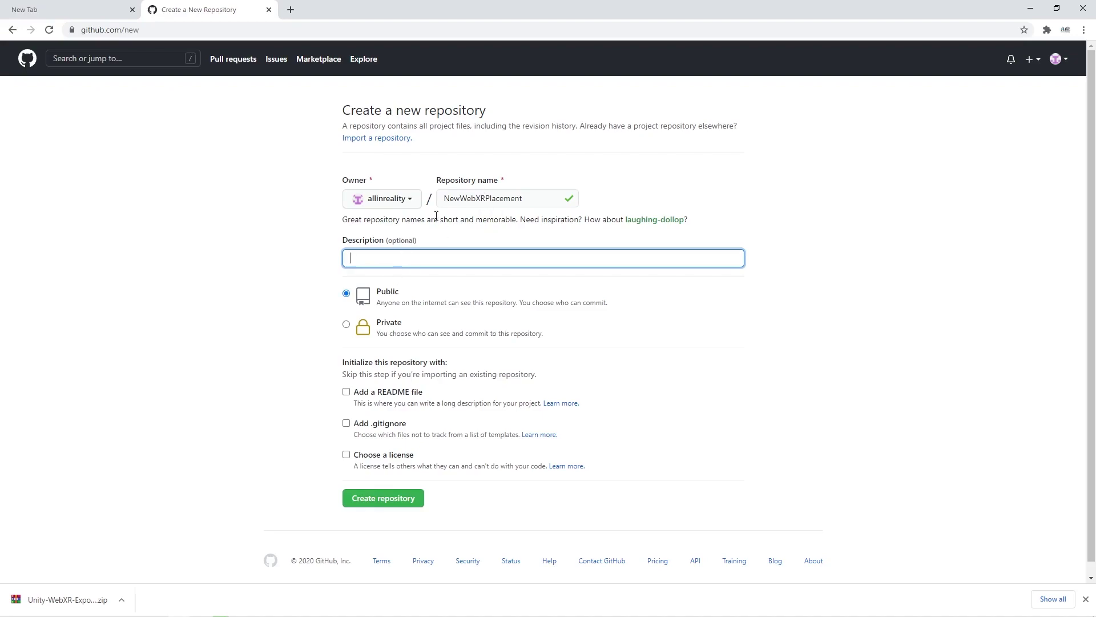
double_click(461, 200)
key("ctrl+c")
left_click(446, 254)
key("ctrl+v")
- Add an Apache 2.0 license and create the public repository
left_click(346, 454)
left_click(384, 483)
scroll(399, 513, "down", 1)
left_click(406, 514)
left_click(390, 485)
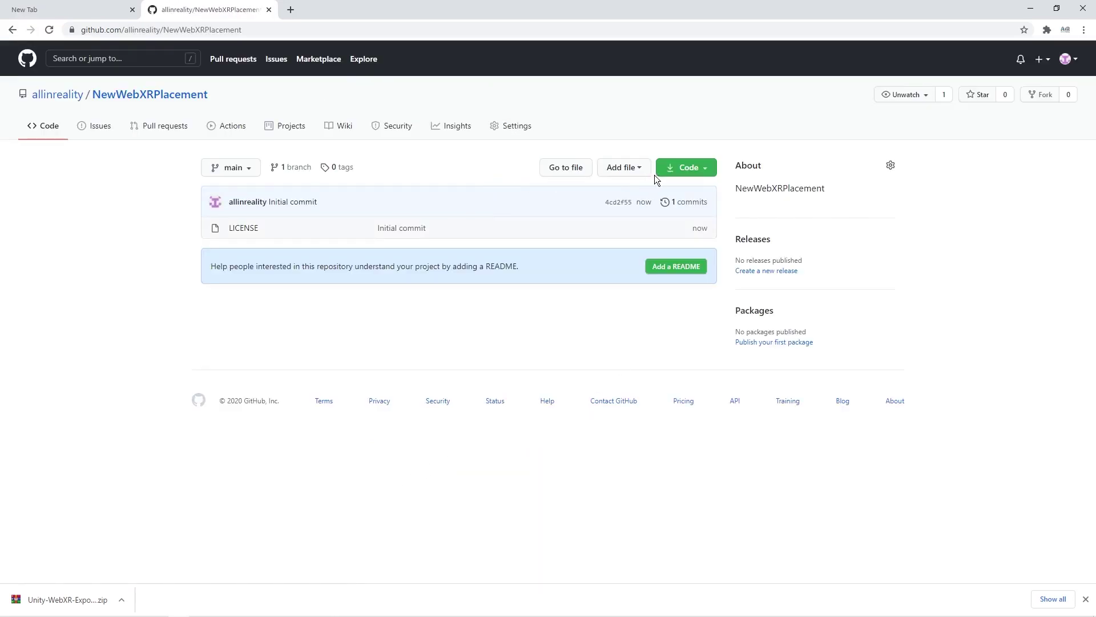
- Switch to File Explorer, open the Animal_Build folder and select all of its files and folders
left_click(633, 170)
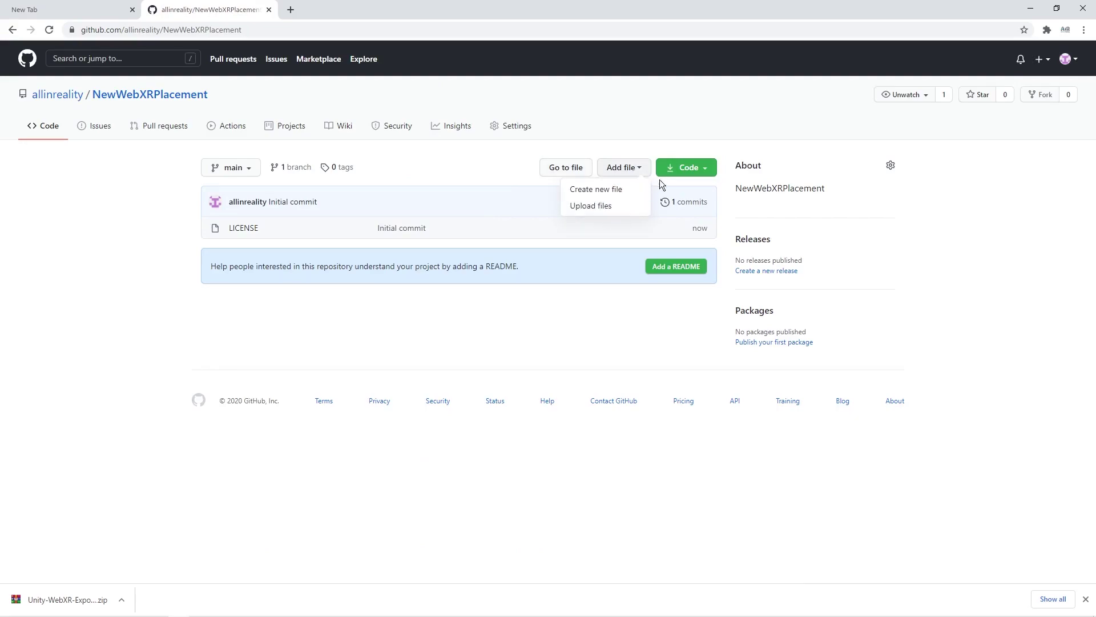
left_click(574, 353)
key("alt+Tab")
key("alt+Tab")
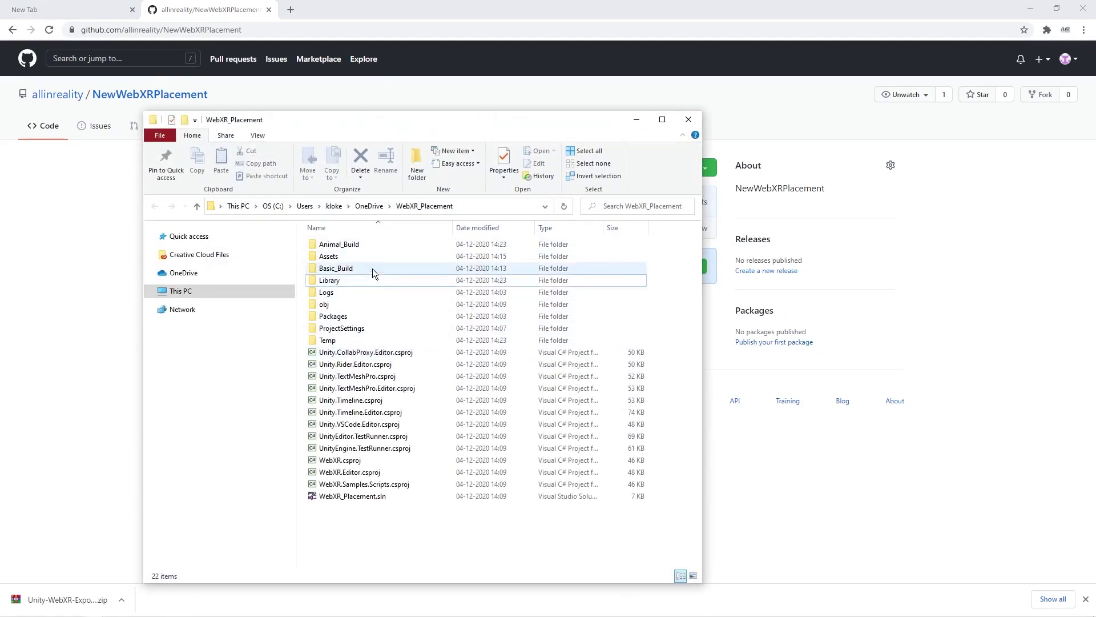
double_click(368, 244)
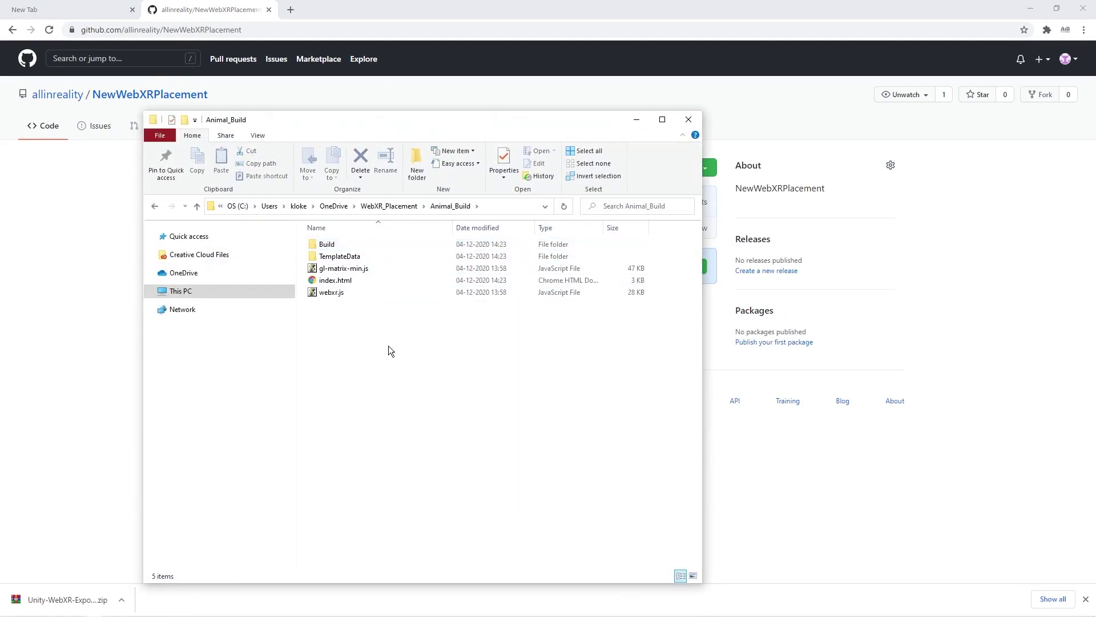
left_click_drag(388, 345, 382, 229)
- Upload all the Animal_Build contents to the NewWebXRPlacement repository through GitHub's file upload page
key("alt+Tab")
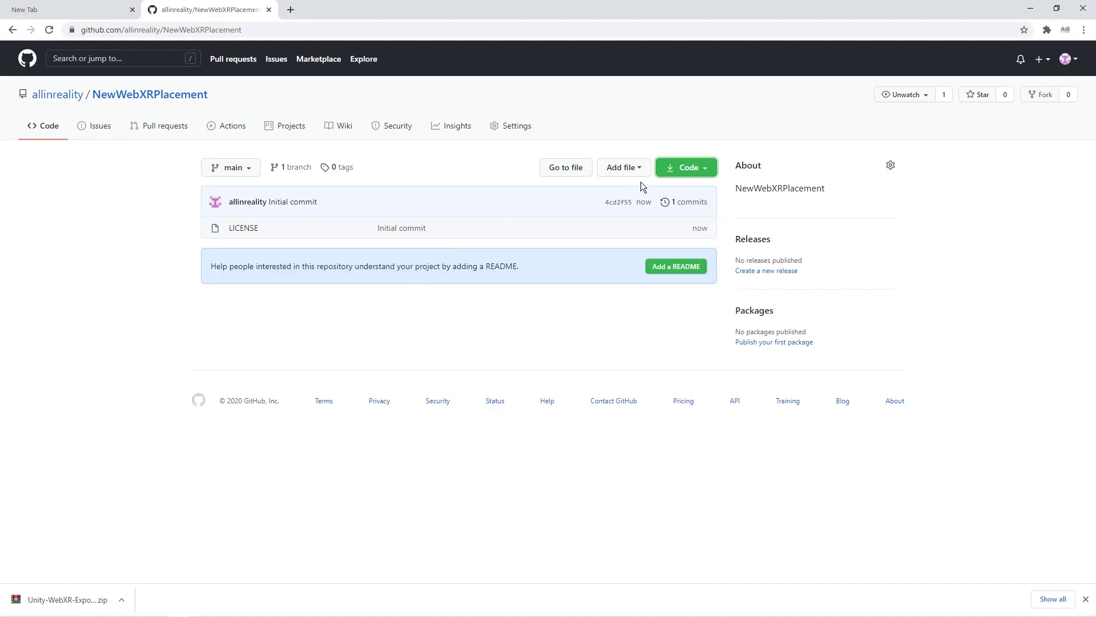
left_click(689, 169)
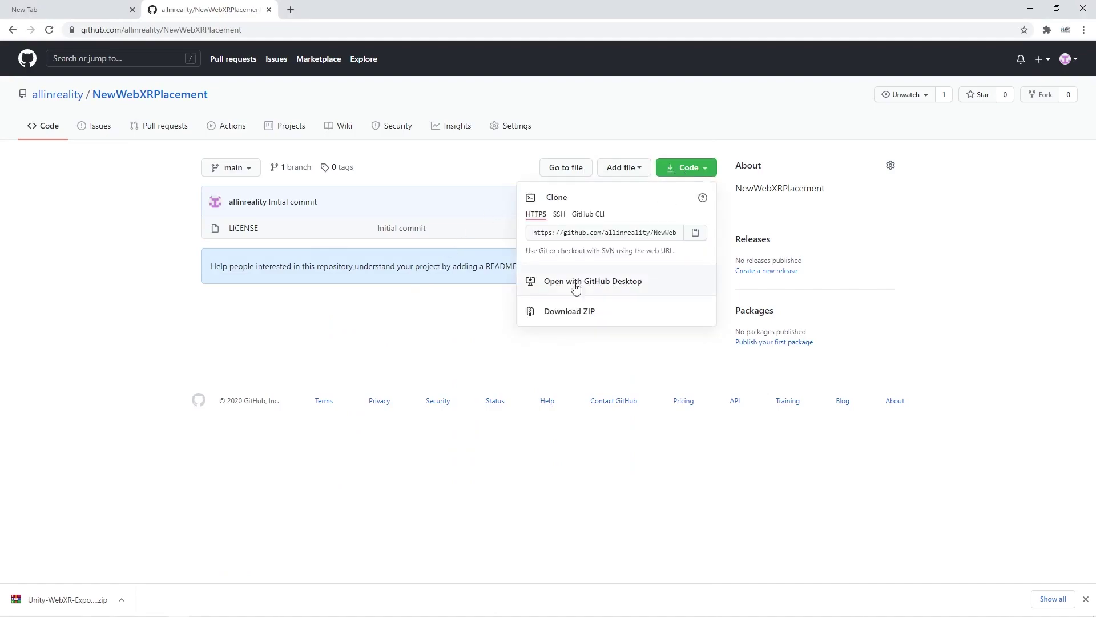
left_click(416, 340)
left_click(640, 180)
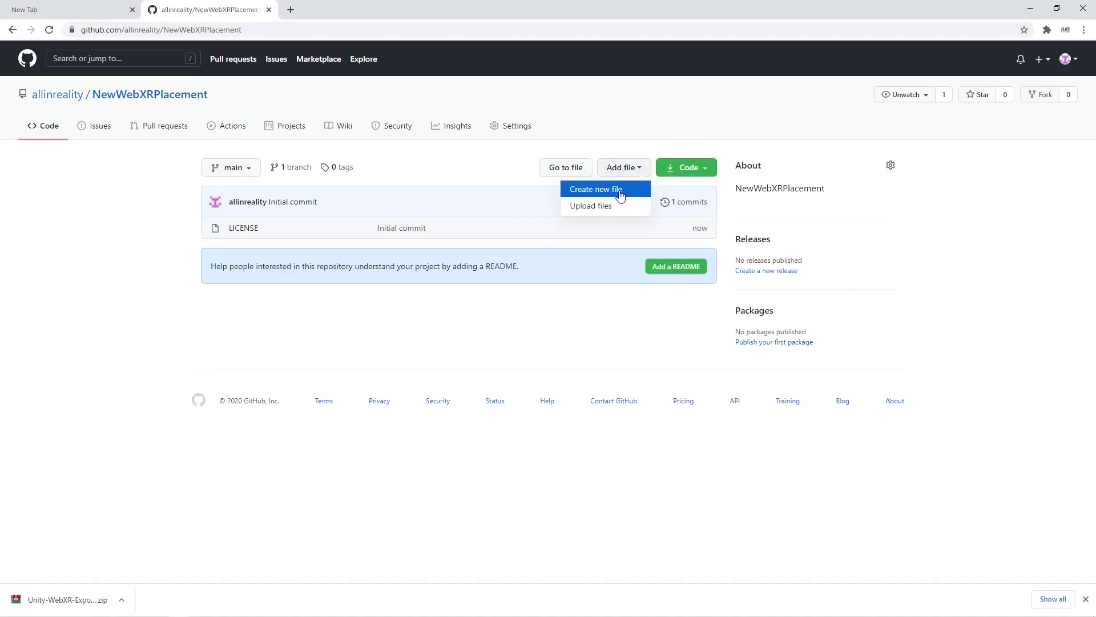
left_click(616, 206)
key("alt+Tab")
key("alt+Tab")
left_click_drag(423, 251, 643, 282)
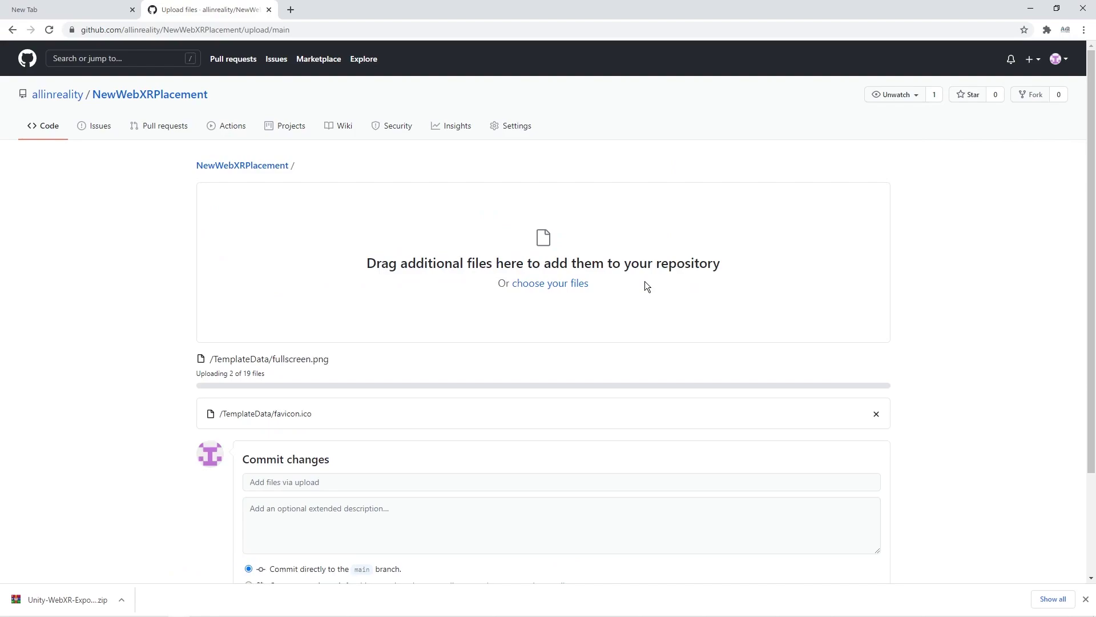
scroll(645, 280, "down", 3)
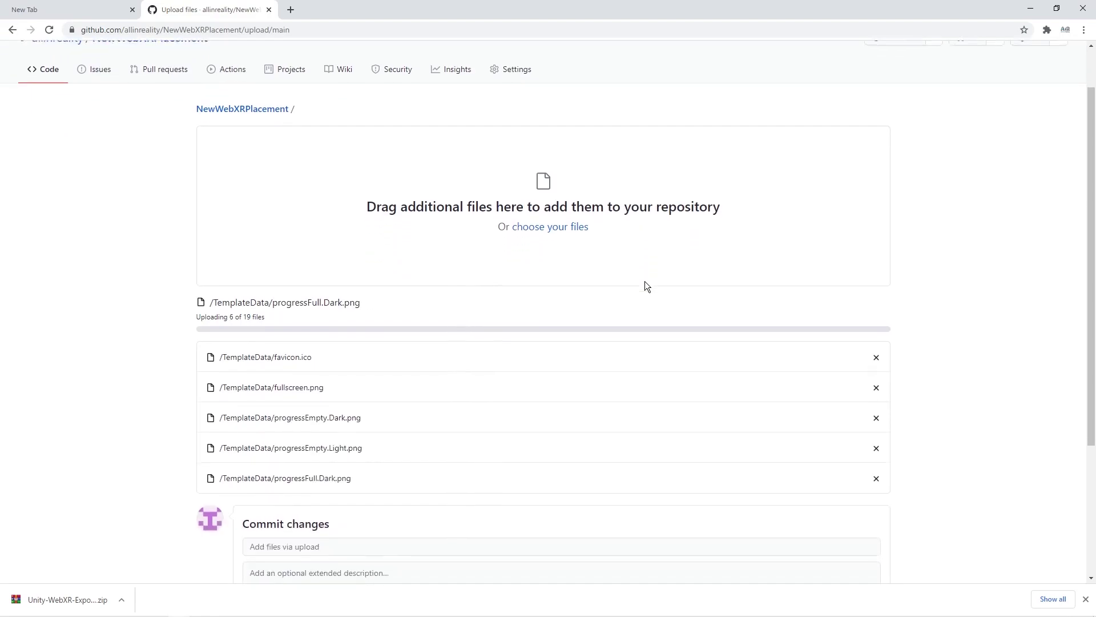
key("alt+Tab")
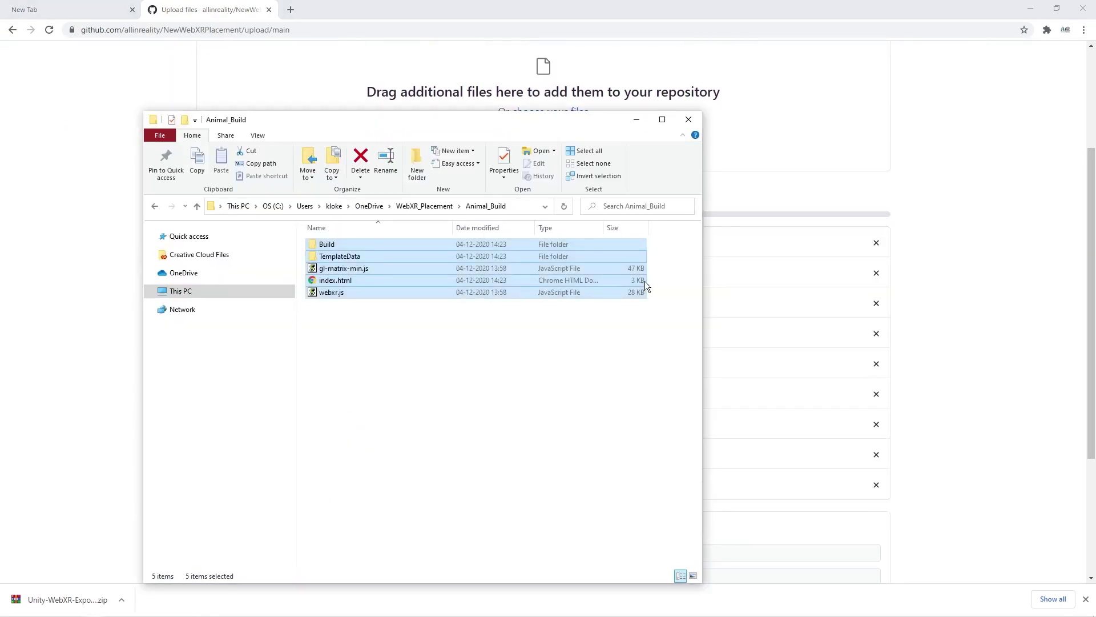
key("alt+Tab")
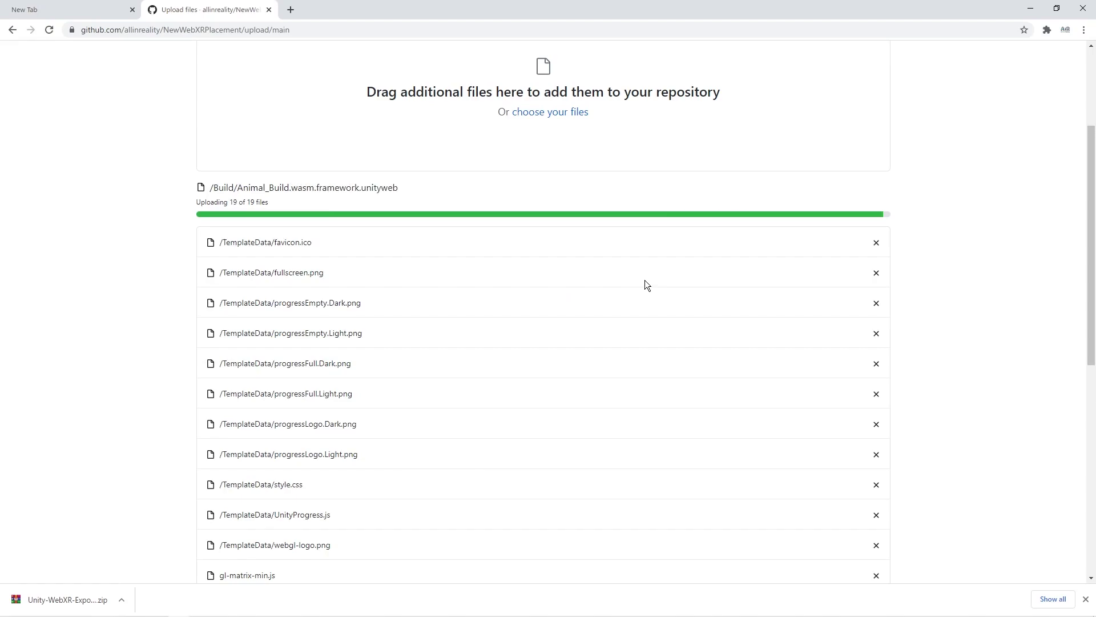
- Commit the uploaded files directly to the main branch with the message "Initial Build - WebXR AllinReality"
scroll(120, 524, "down", 4)
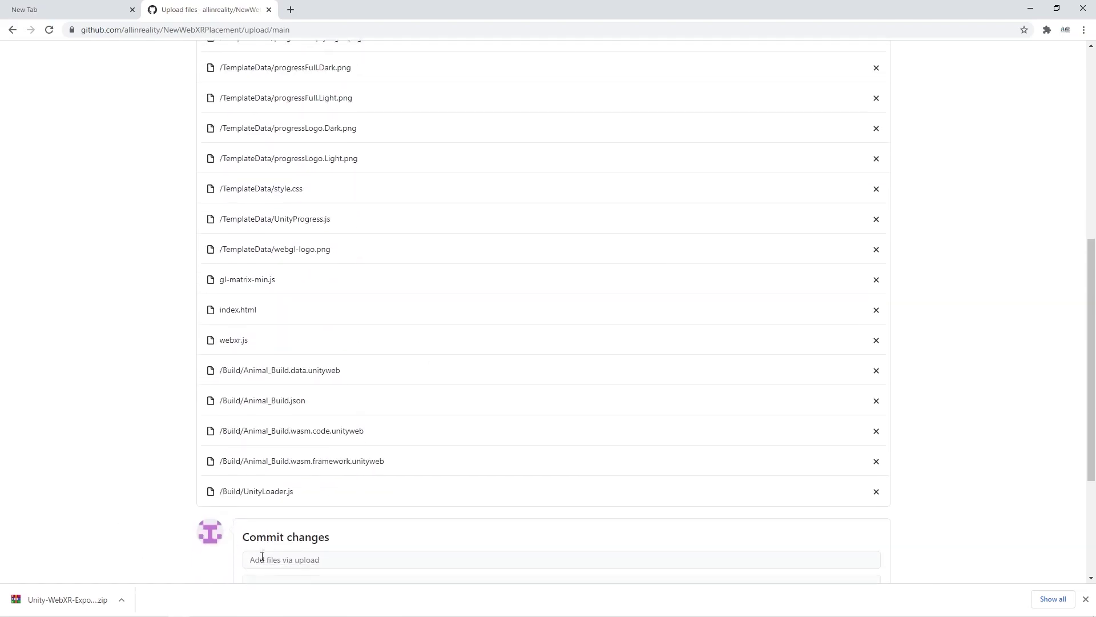
scroll(262, 555, "down", 4)
left_click(327, 370)
left_click(328, 359)
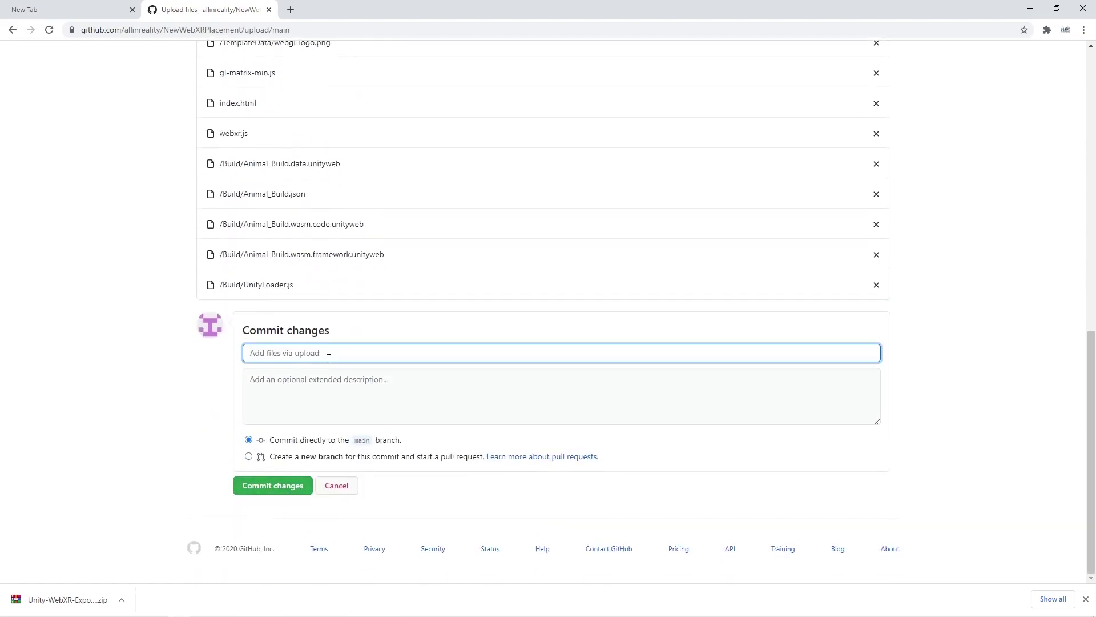
type("in")
key("BackSpace")
key("BackSpace")
type("I")
key("ctrl+a")
left_click(321, 398)
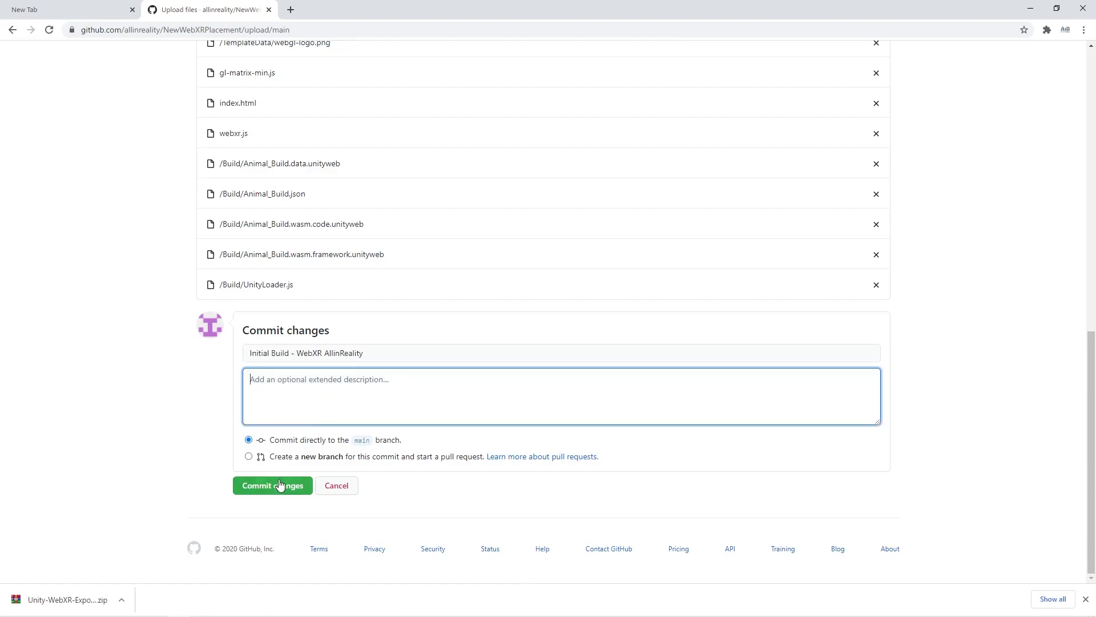
left_click(277, 485)
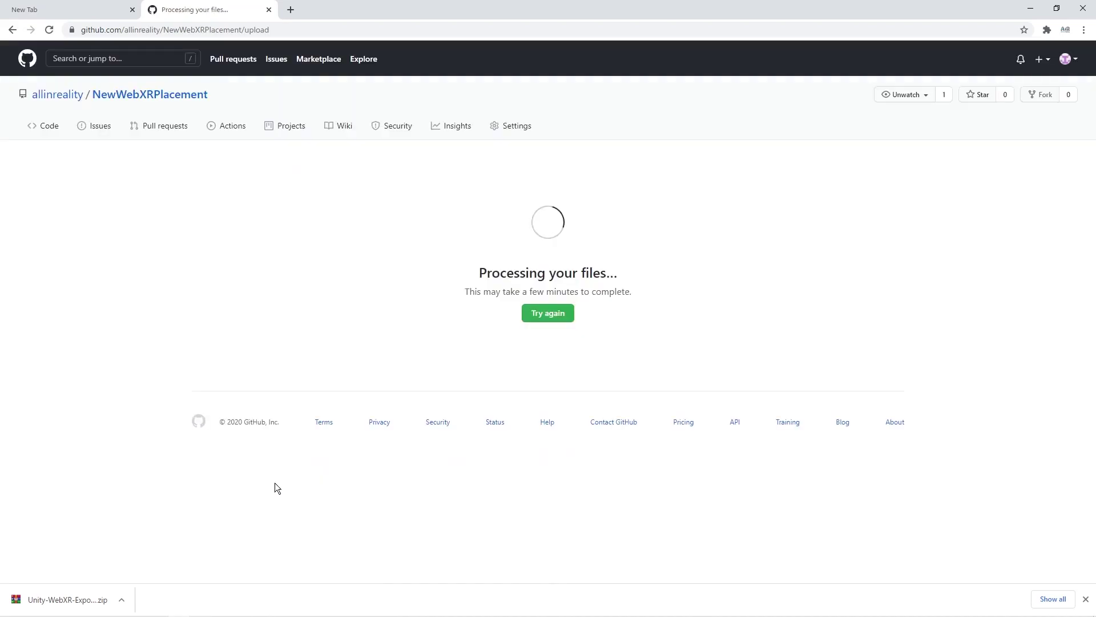
key("alt+Tab")
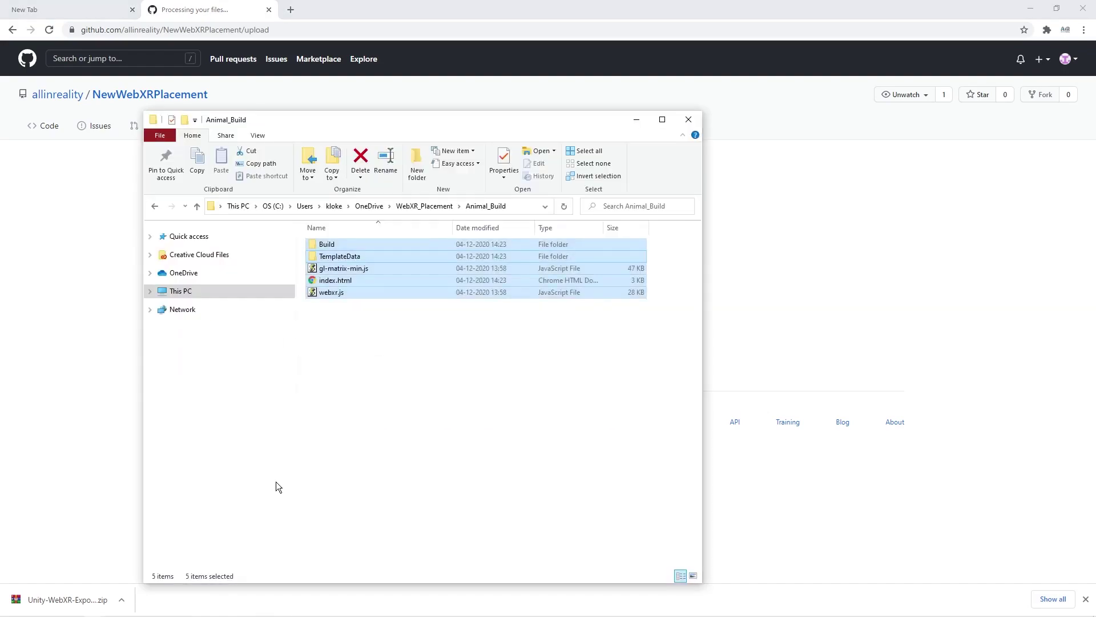
key("alt+Tab")
key("alt+Tab")
key("alt+Tab")
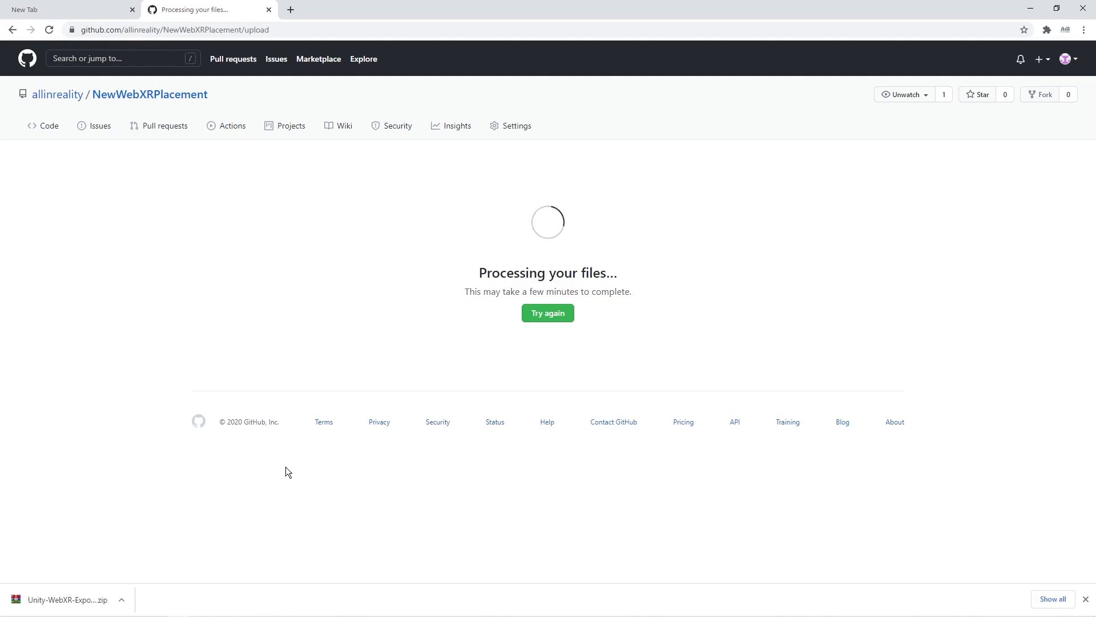
- Enable GitHub Pages in the repository settings with the main branch's root folder as source, and save
left_click(508, 129)
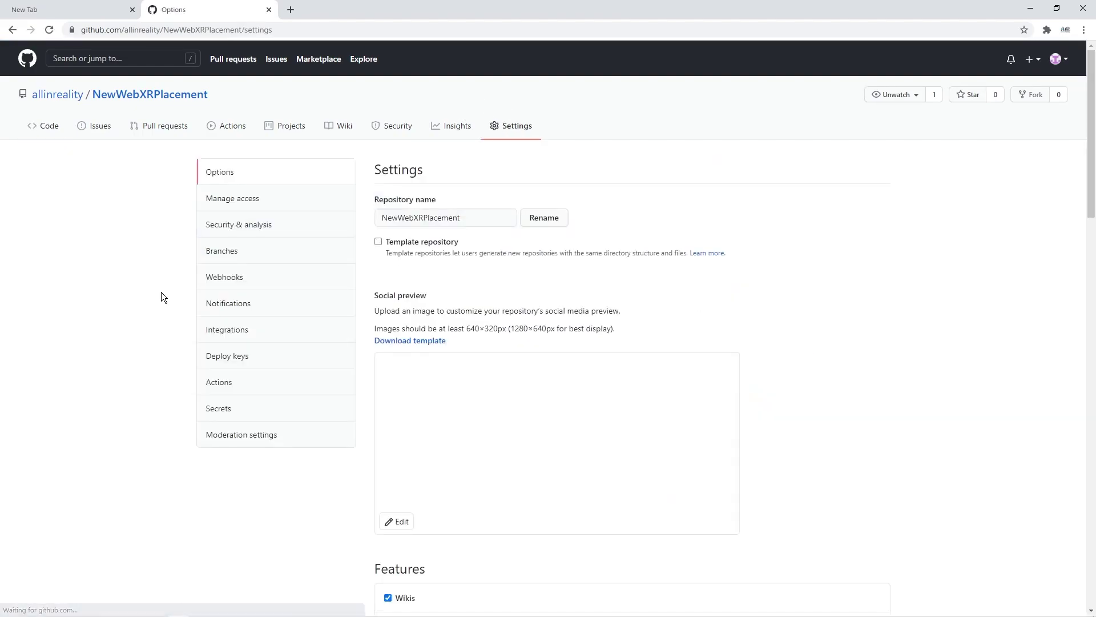
scroll(512, 348, "down", 10)
scroll(513, 358, "up", 4)
scroll(513, 358, "down", 13)
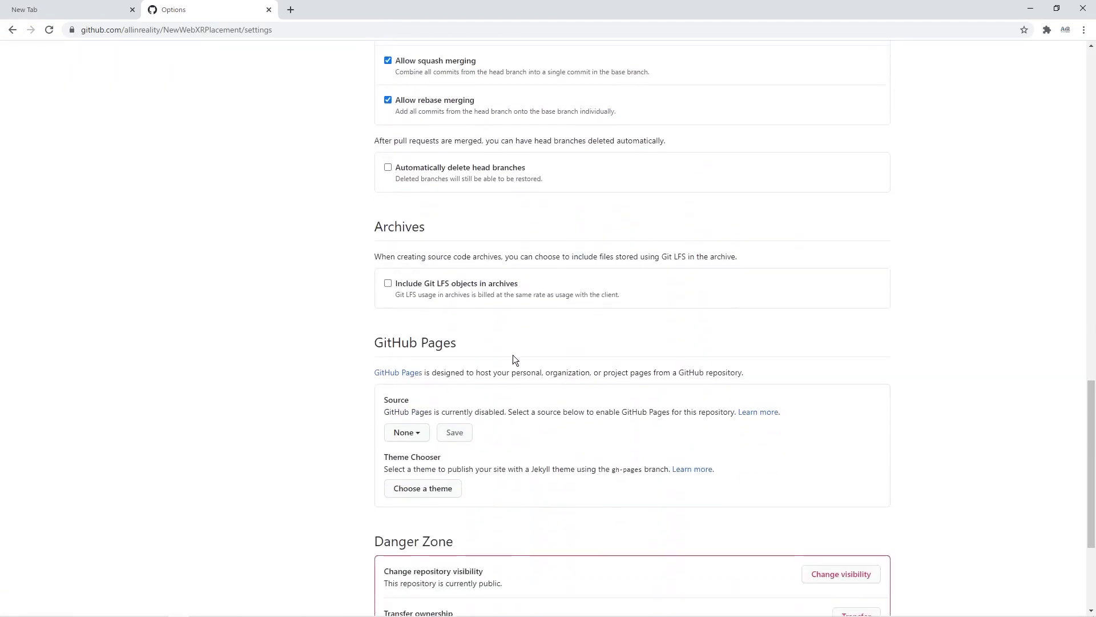
left_click(406, 425)
left_click(415, 496)
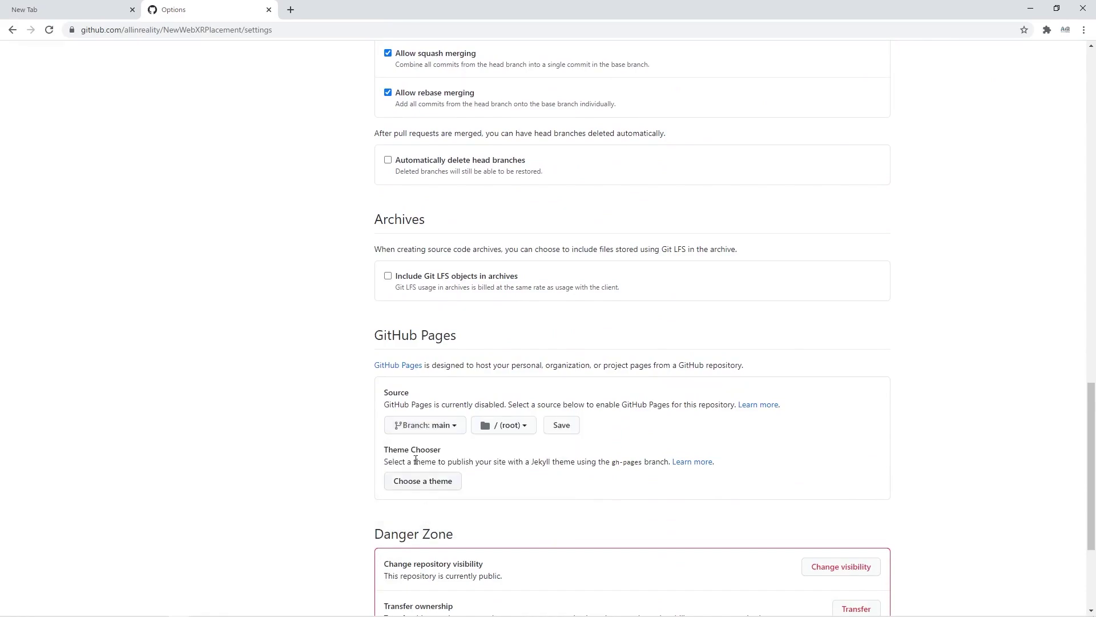
scroll(553, 273, "down", 3)
left_click(553, 236)
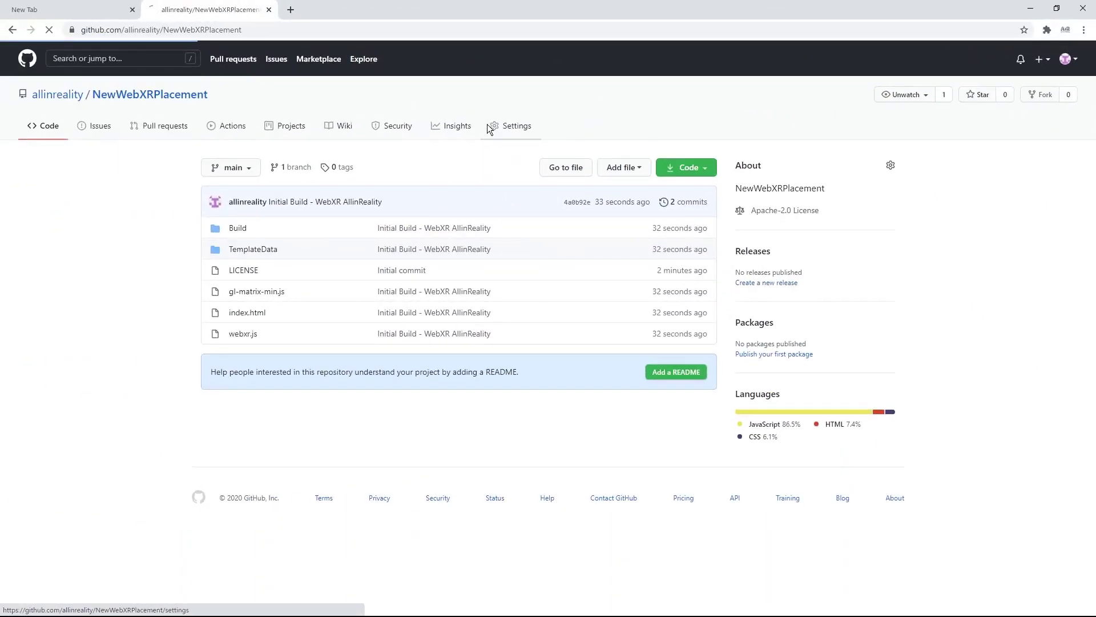
- Locate the published site's link in the GitHub Pages section of the repository settings
scroll(552, 295, "down", 10)
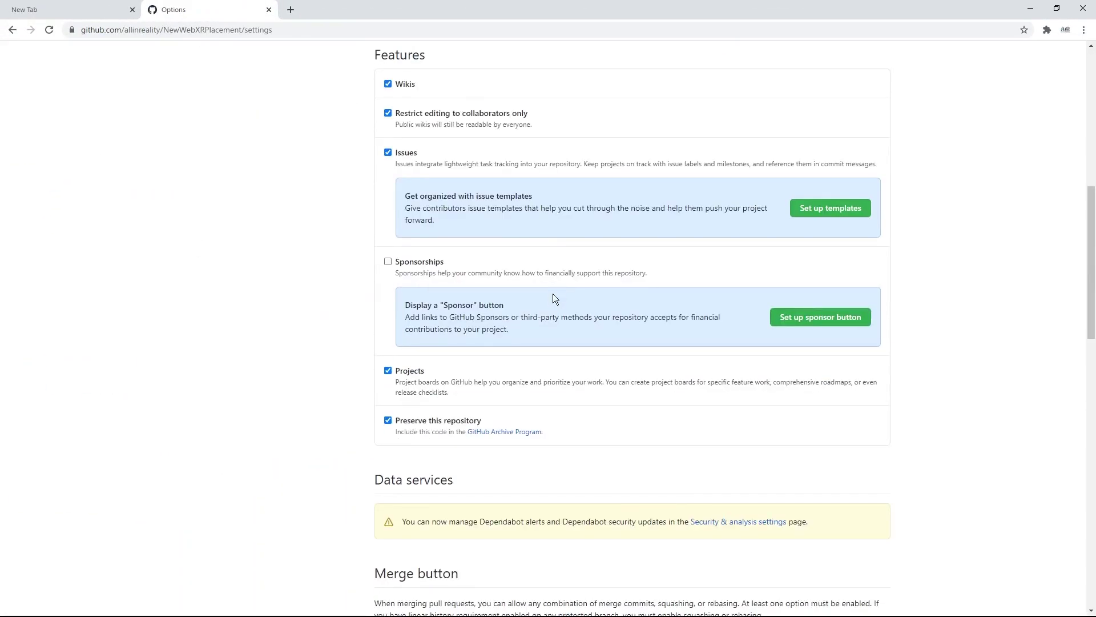
scroll(553, 297, "up", 5)
scroll(554, 296, "down", 6)
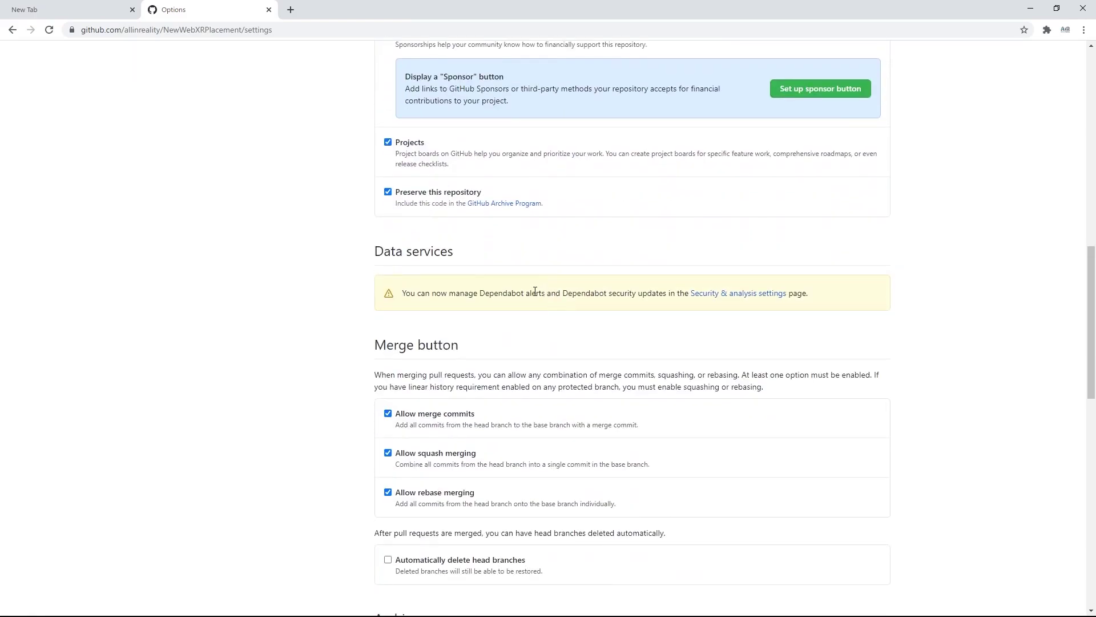
scroll(535, 291, "down", 4)
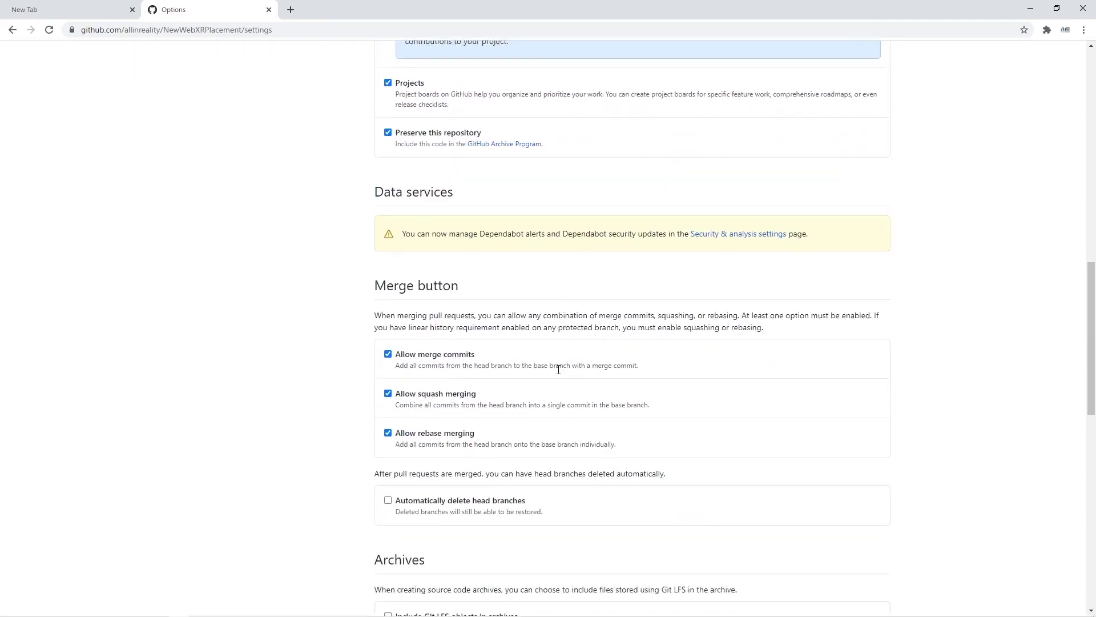
scroll(577, 404, "down", 3)
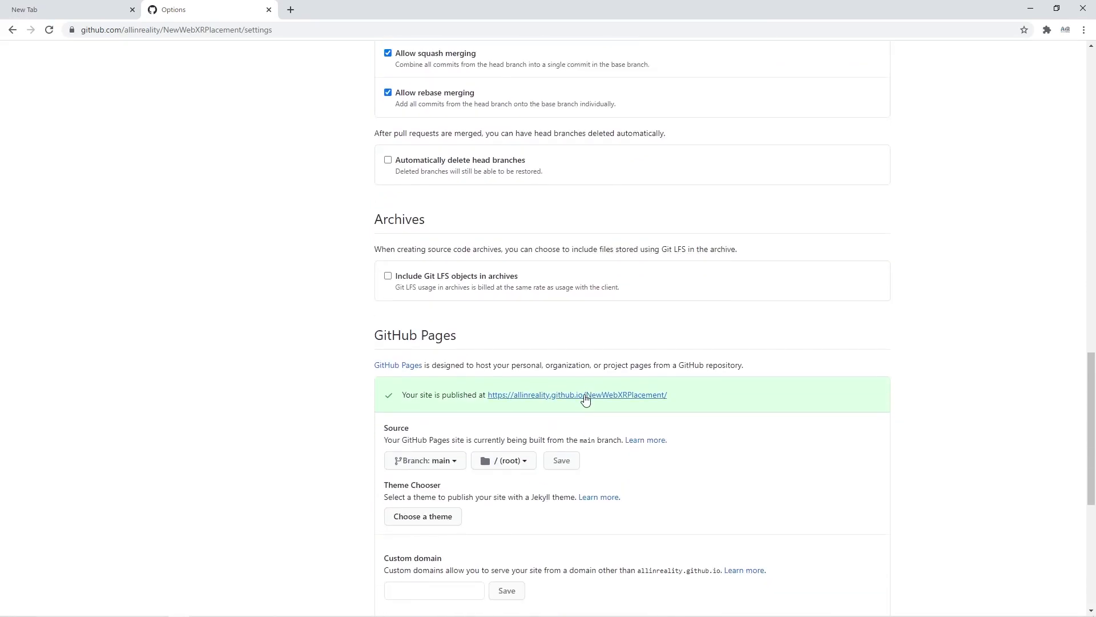